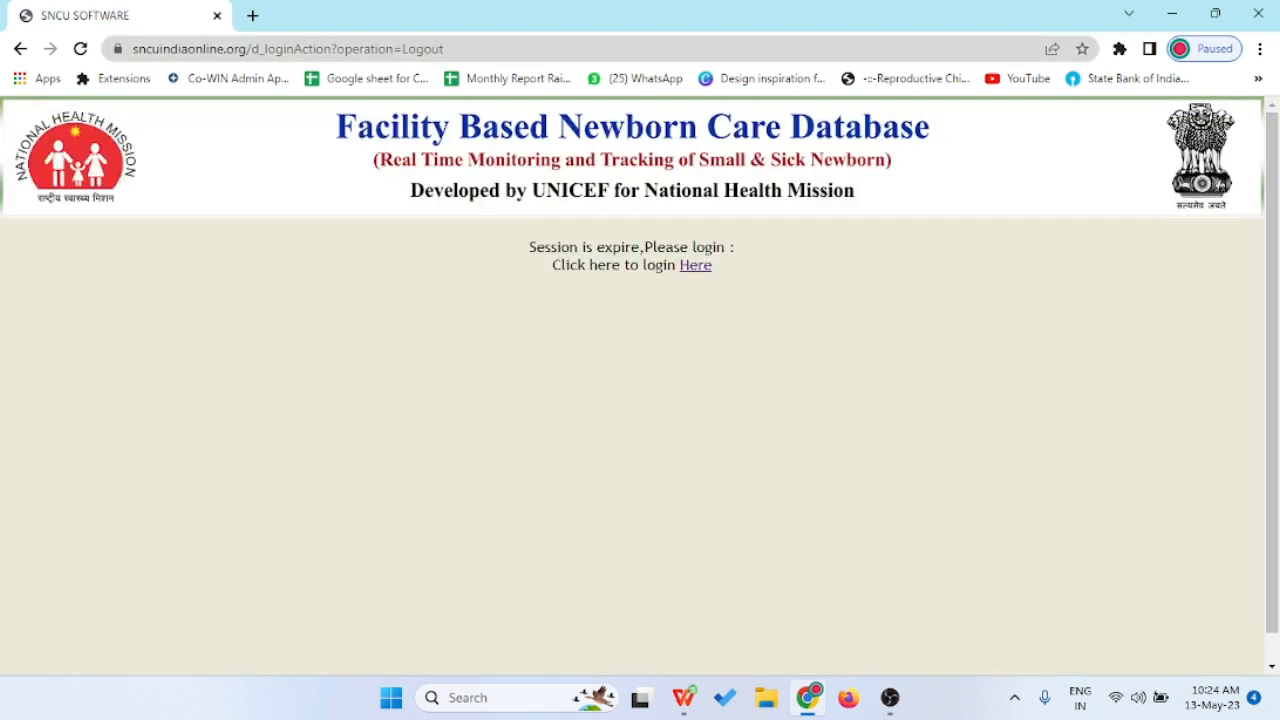
drag(446, 48, 250, 48)
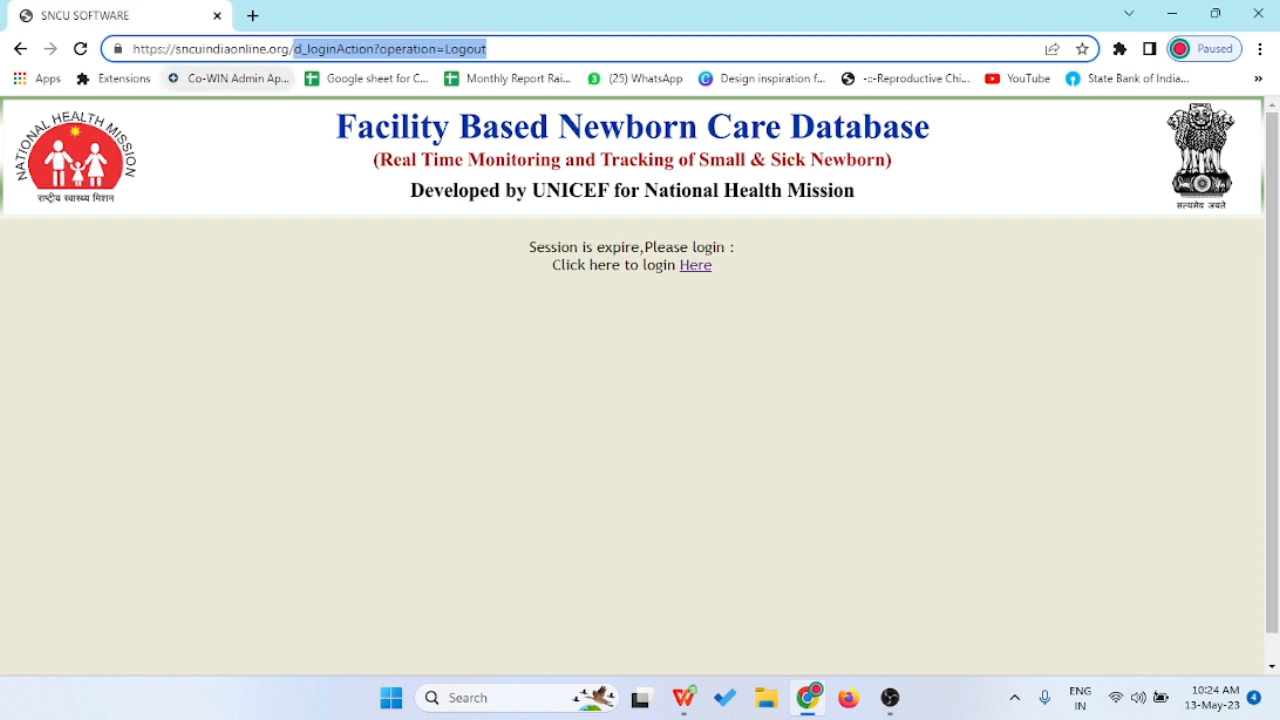
key(BackSpace)
key(BackSpace)
key(BackSpace)
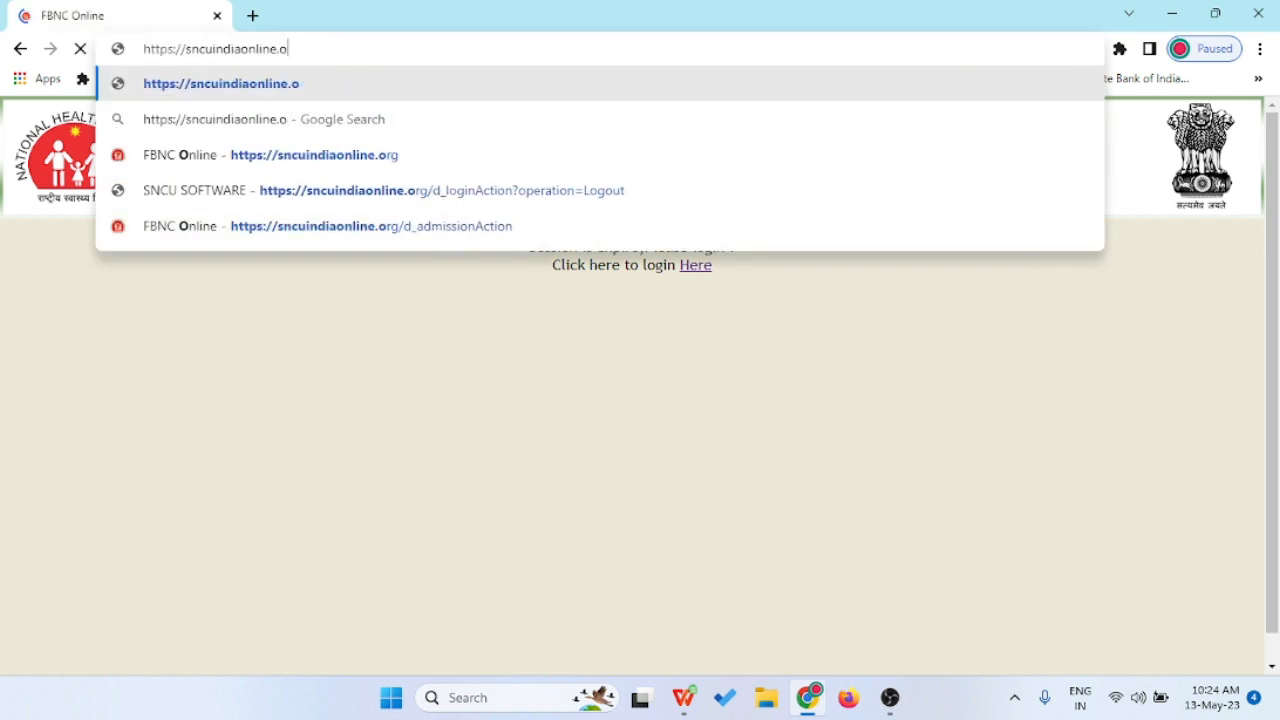
text(rg)
key(Return)
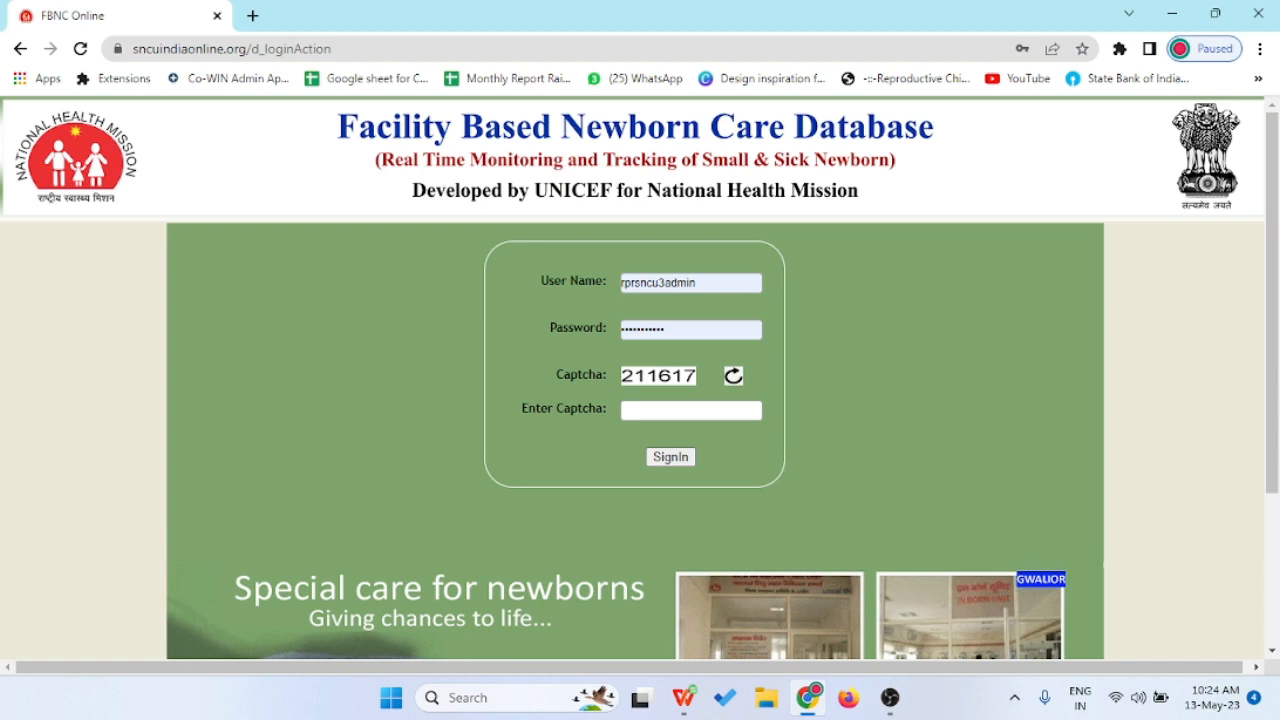
- Enter the captcha code and sign in to reach the dashboard
click(691, 411)
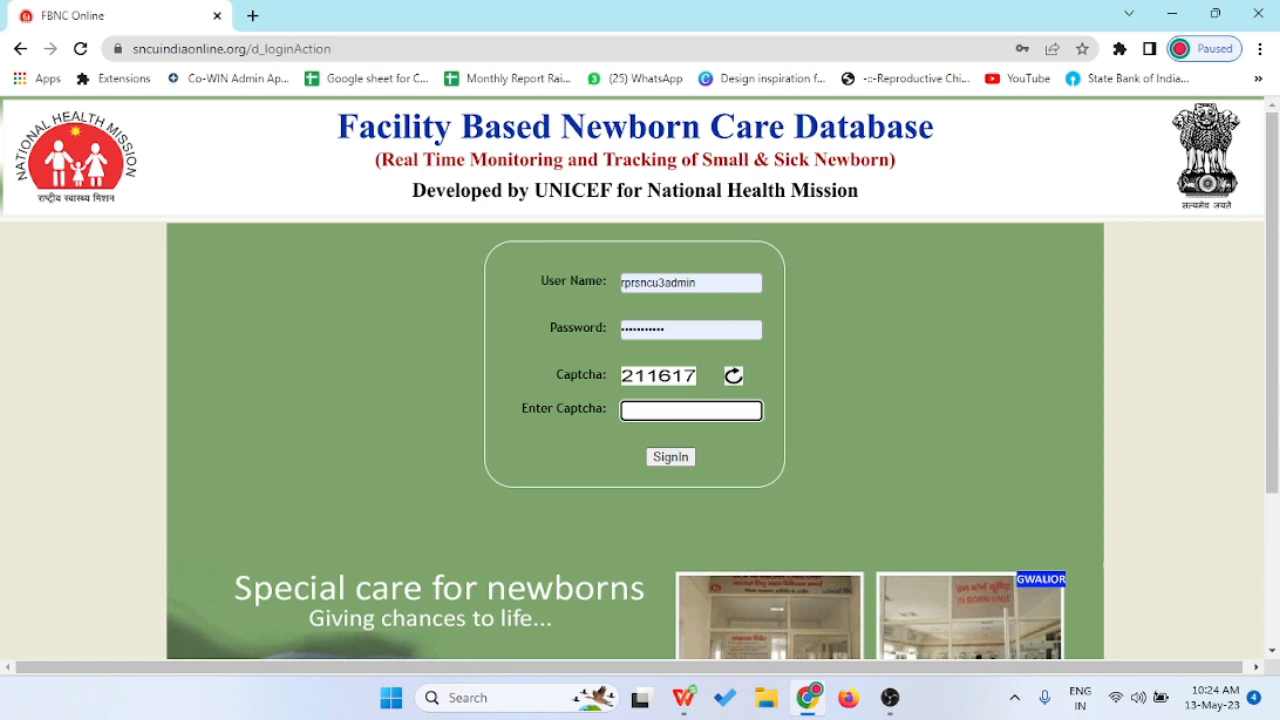
text(211617)
key(Return)
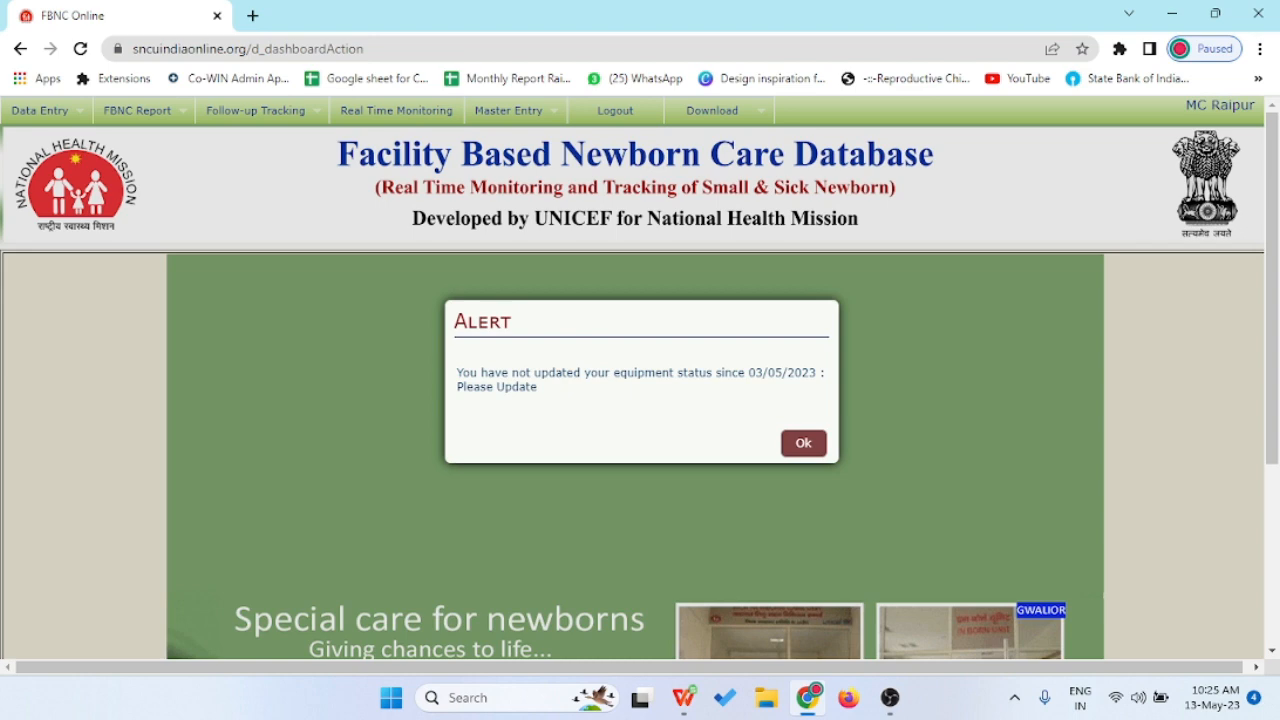
- Dismiss the equipment-status alert and browse the Data Entry, FBNC Report, Real Time Monitoring and Master Entry > Block menus
click(804, 443)
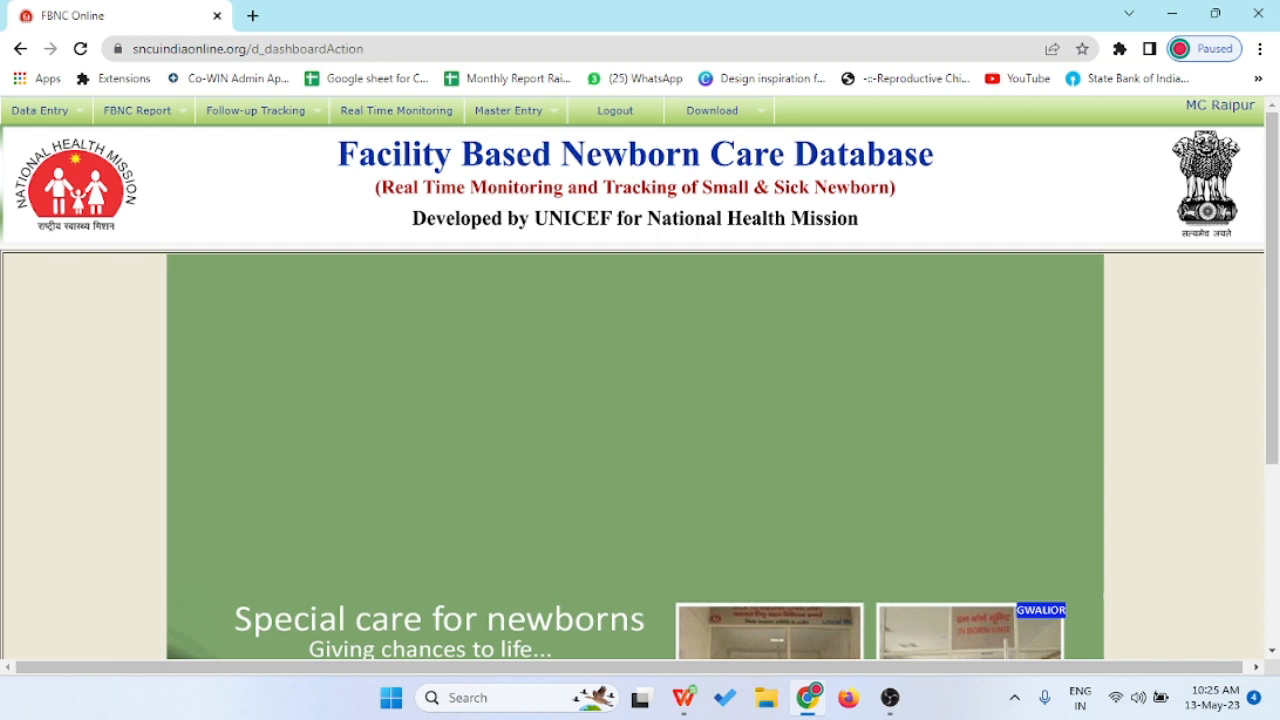
mouse_move(42, 112)
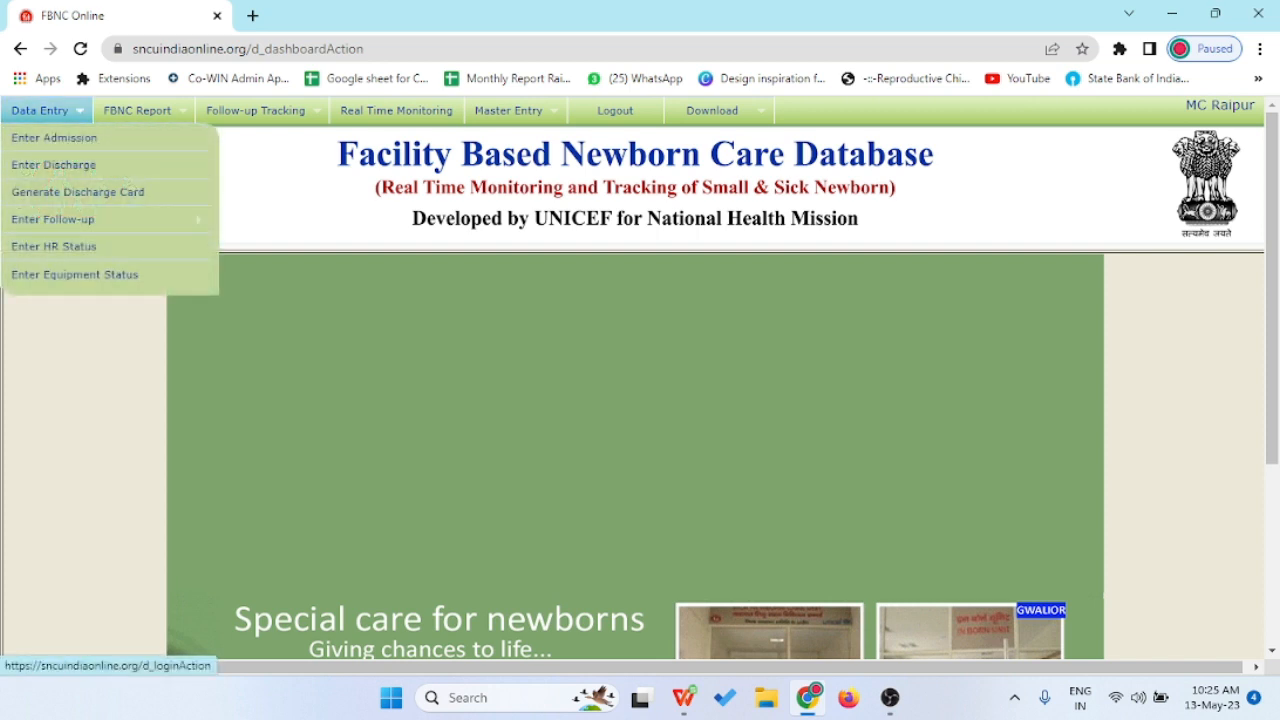
mouse_move(137, 110)
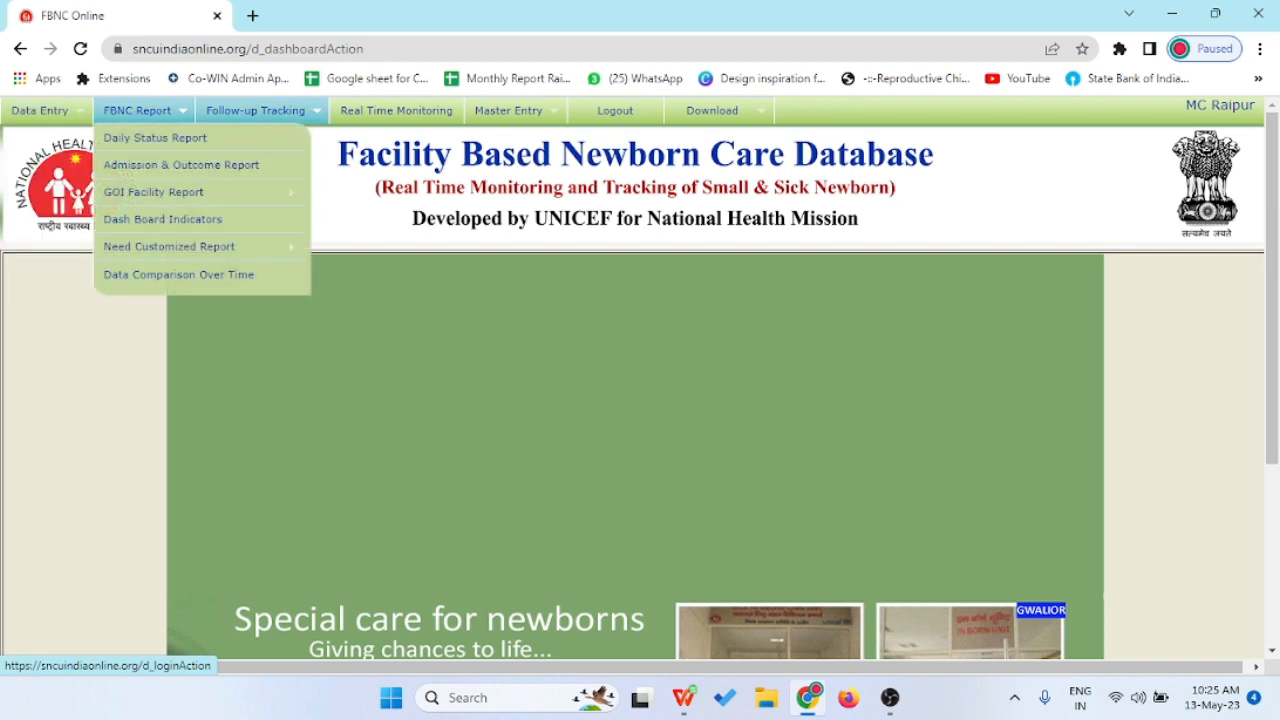
mouse_move(255, 110)
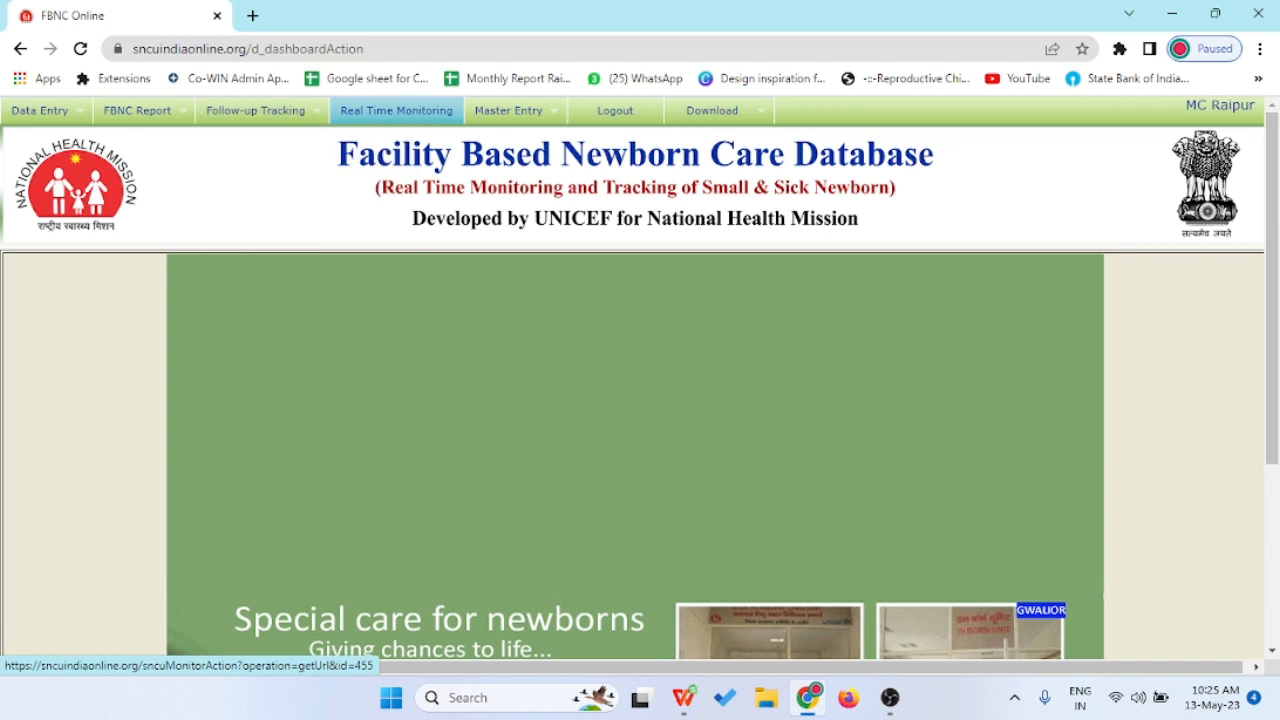
mouse_move(508, 110)
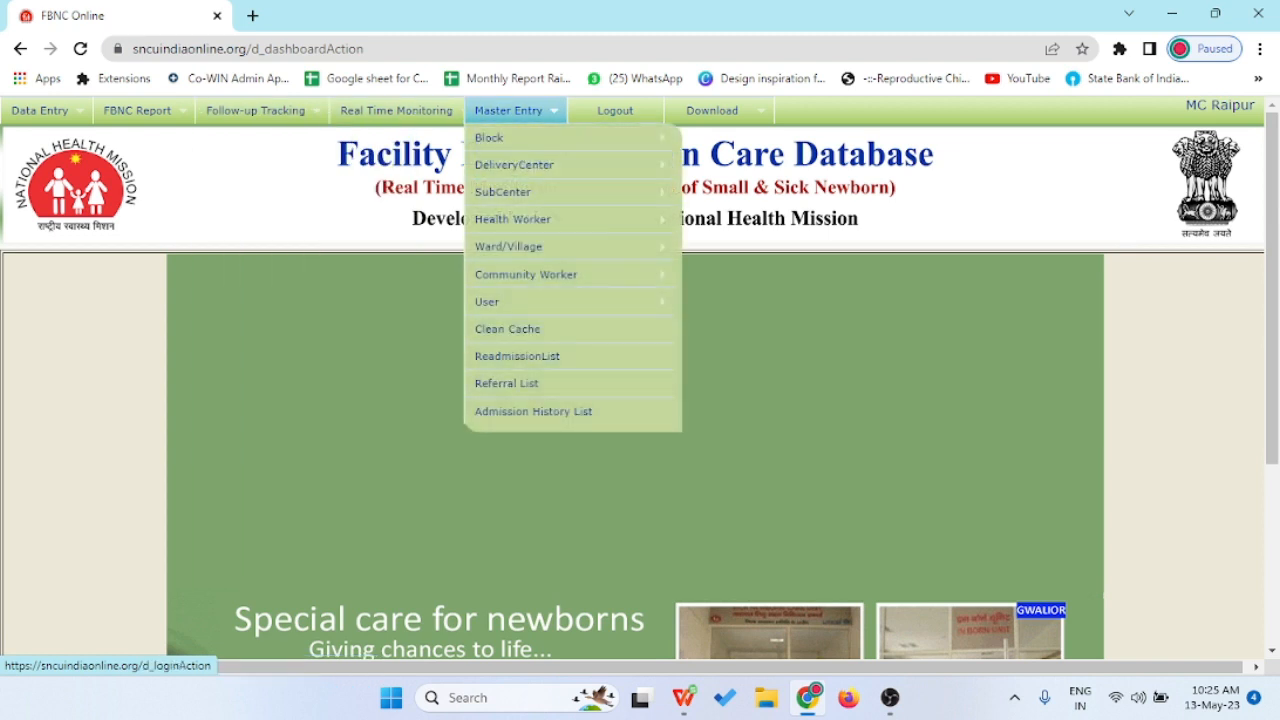
mouse_move(712, 110)
mouse_move(520, 138)
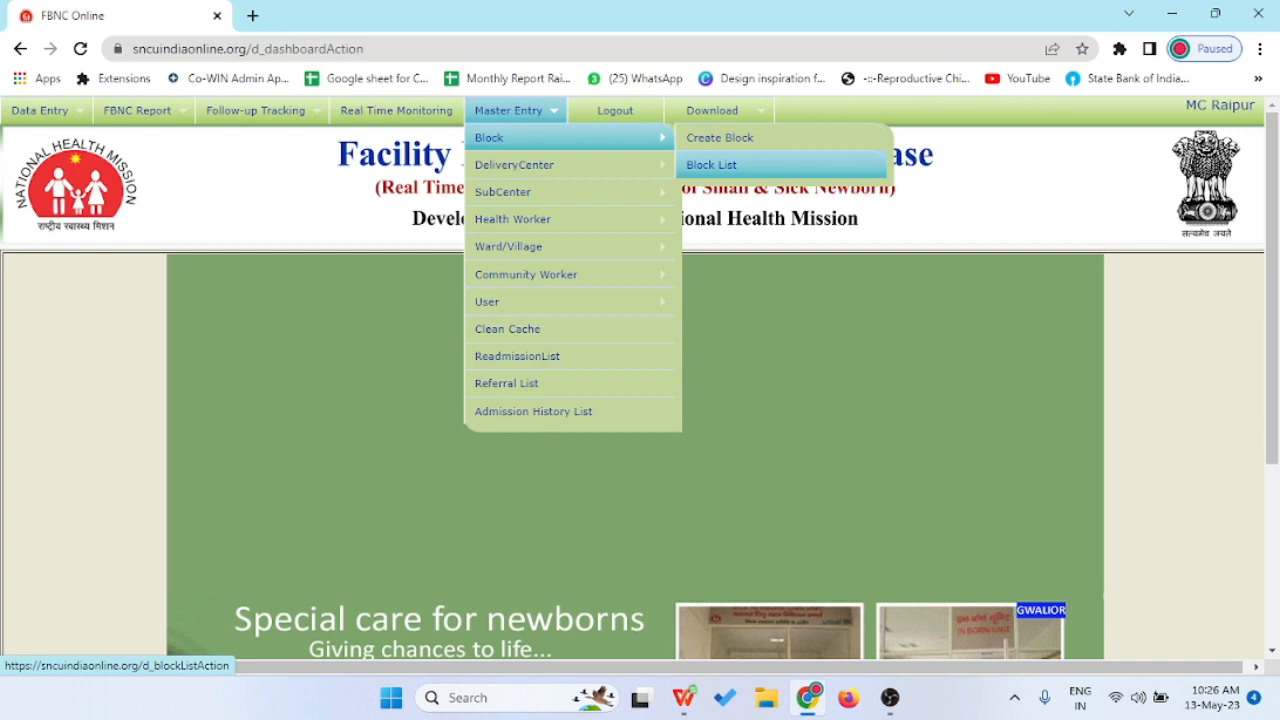
- View the Block List, then open the empty Block Entry Form via Create Block
click(711, 165)
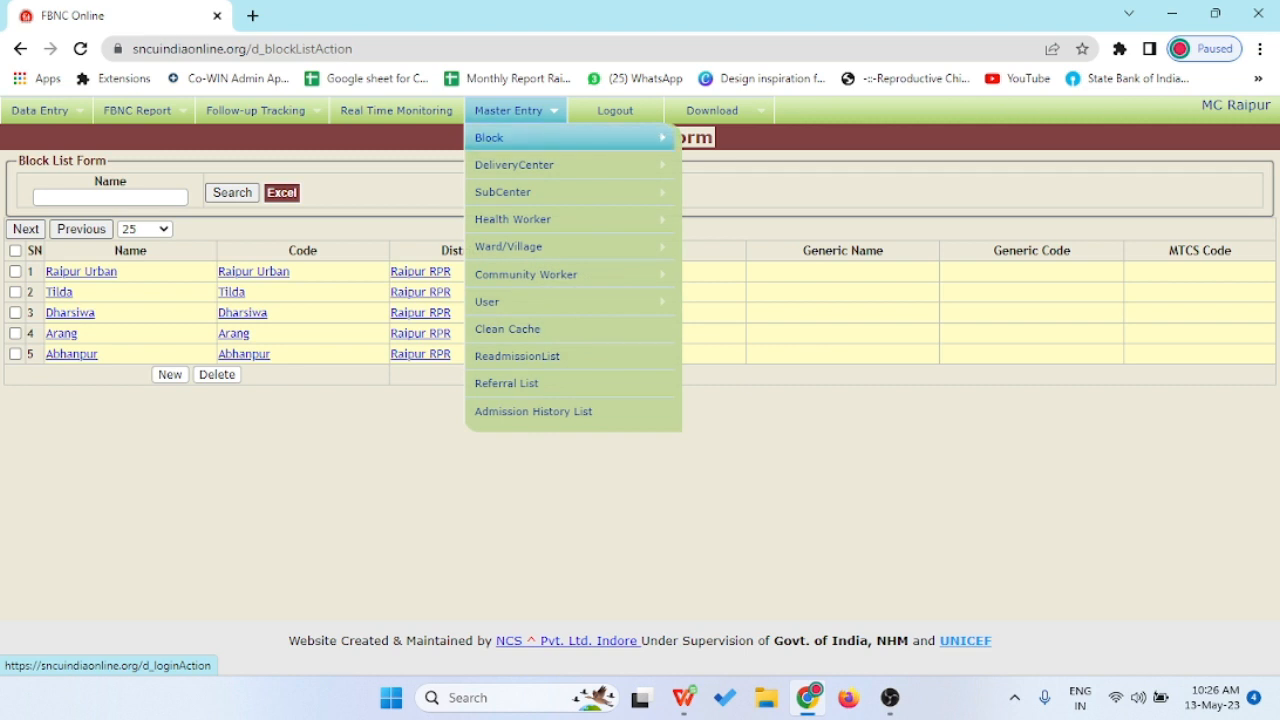
click(719, 138)
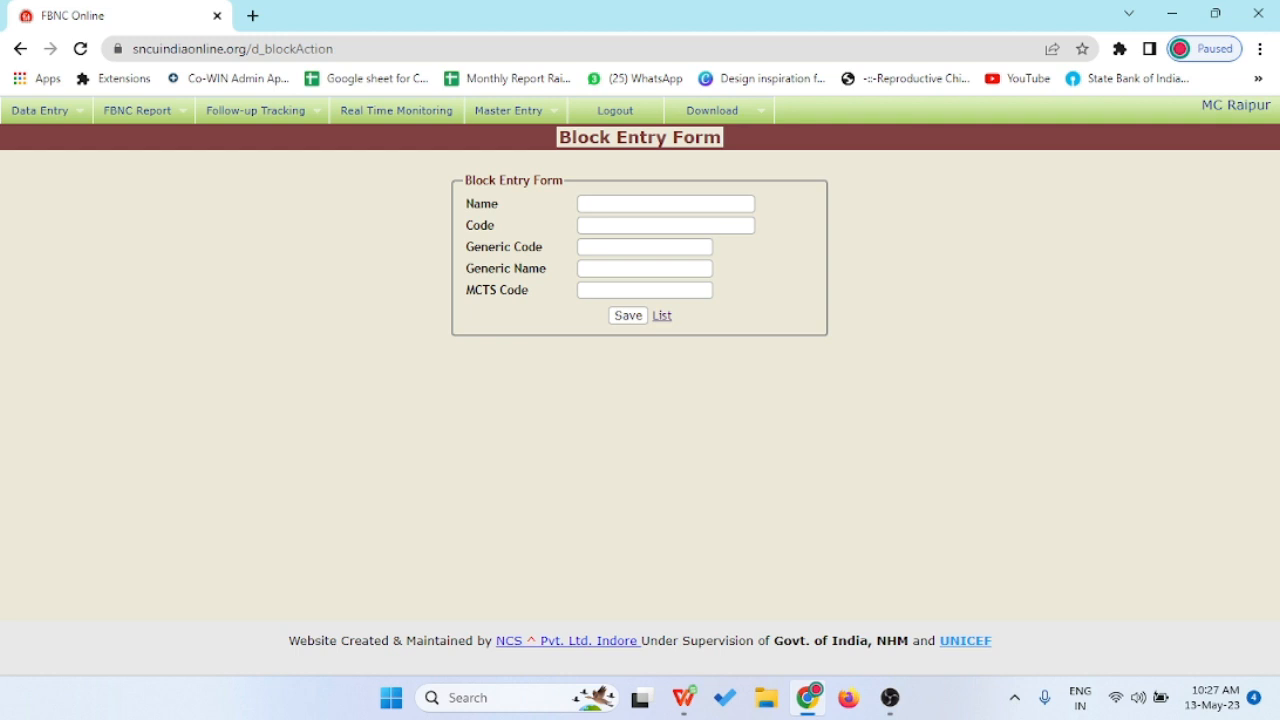
- Enter 'Arang' as the block name, leaving Code and MCTS Code blank
click(665, 204)
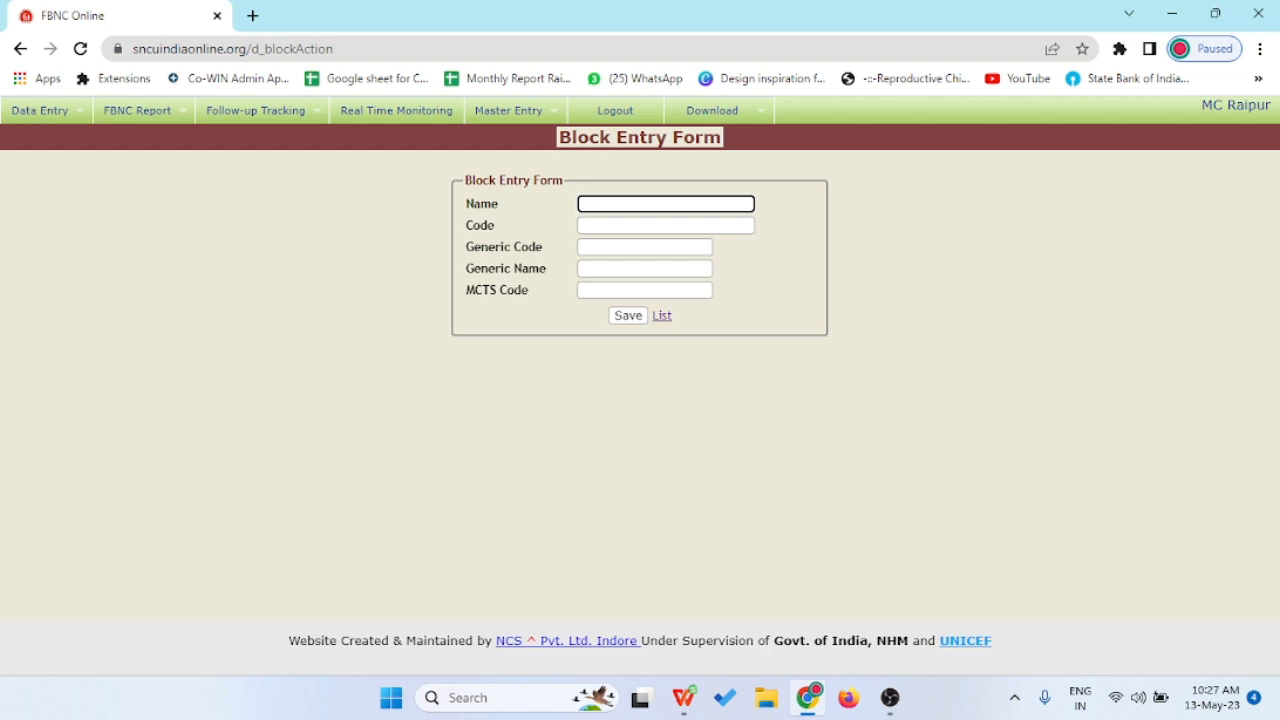
text(Arang)
key(Tab)
text(Ara)
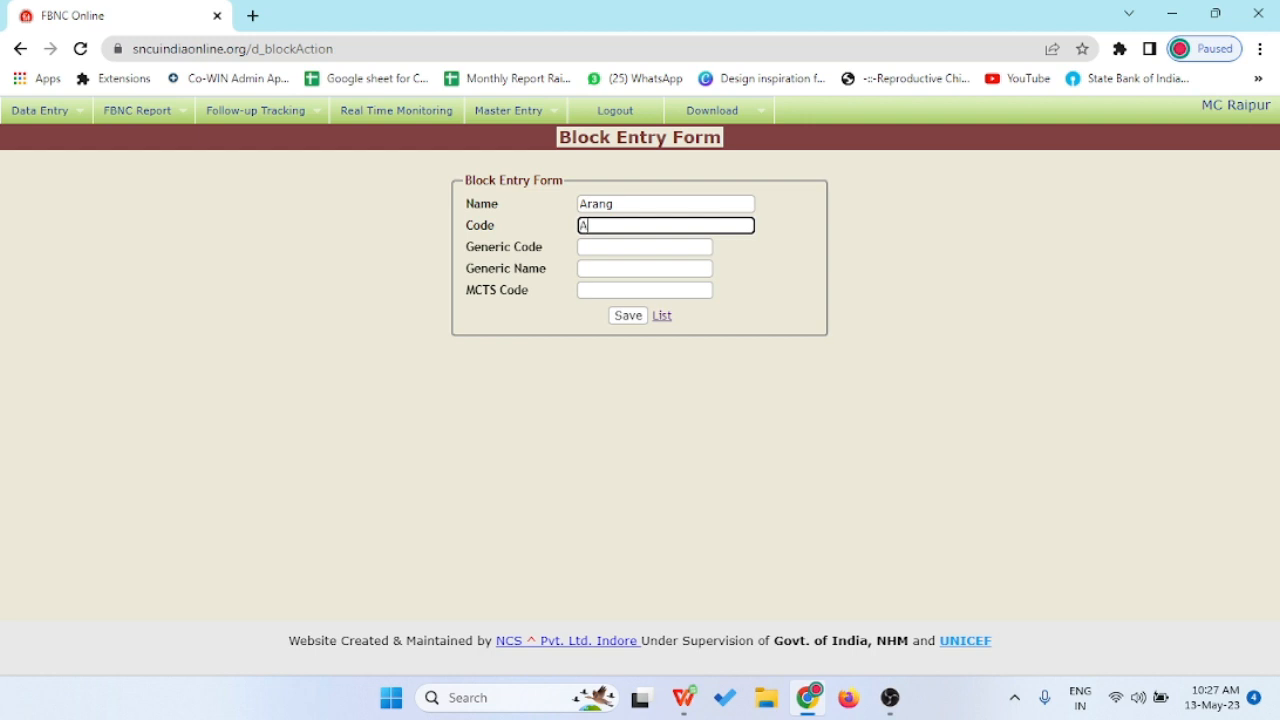
key(BackSpace)
key(BackSpace)
key(BackSpace)
click(645, 290)
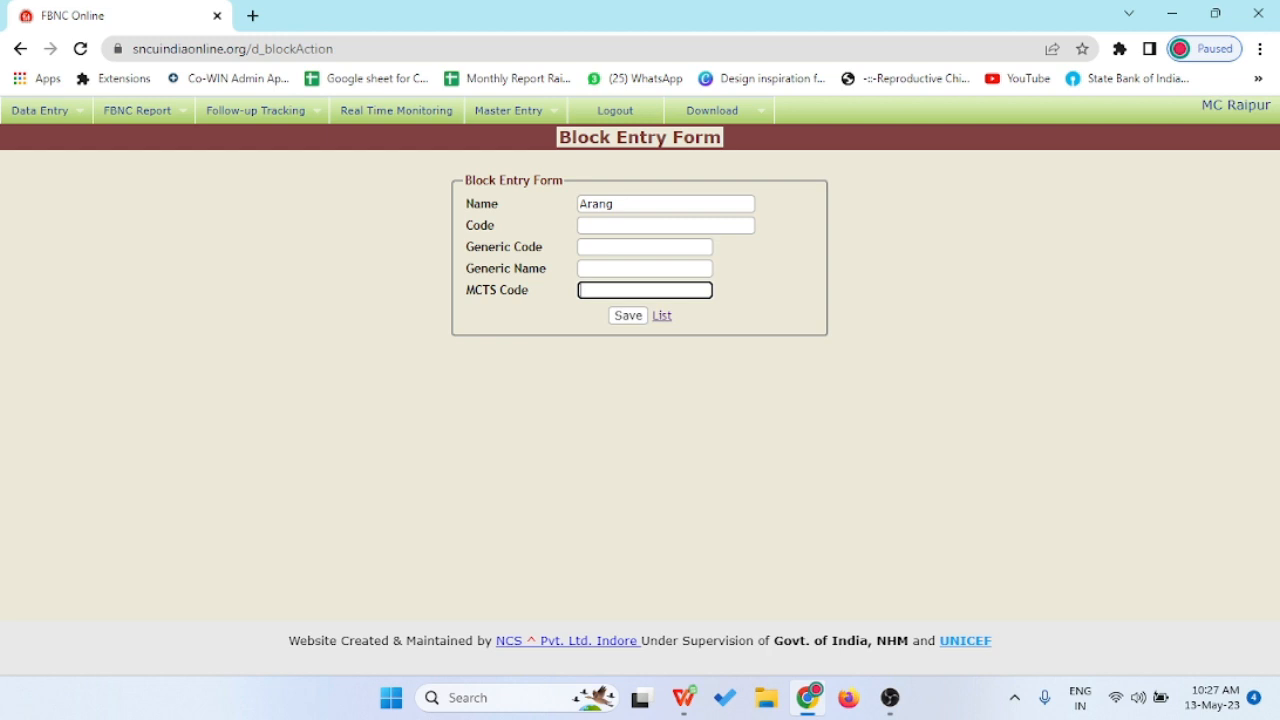
- View the list of delivery centers under Master Entry
mouse_move(515, 111)
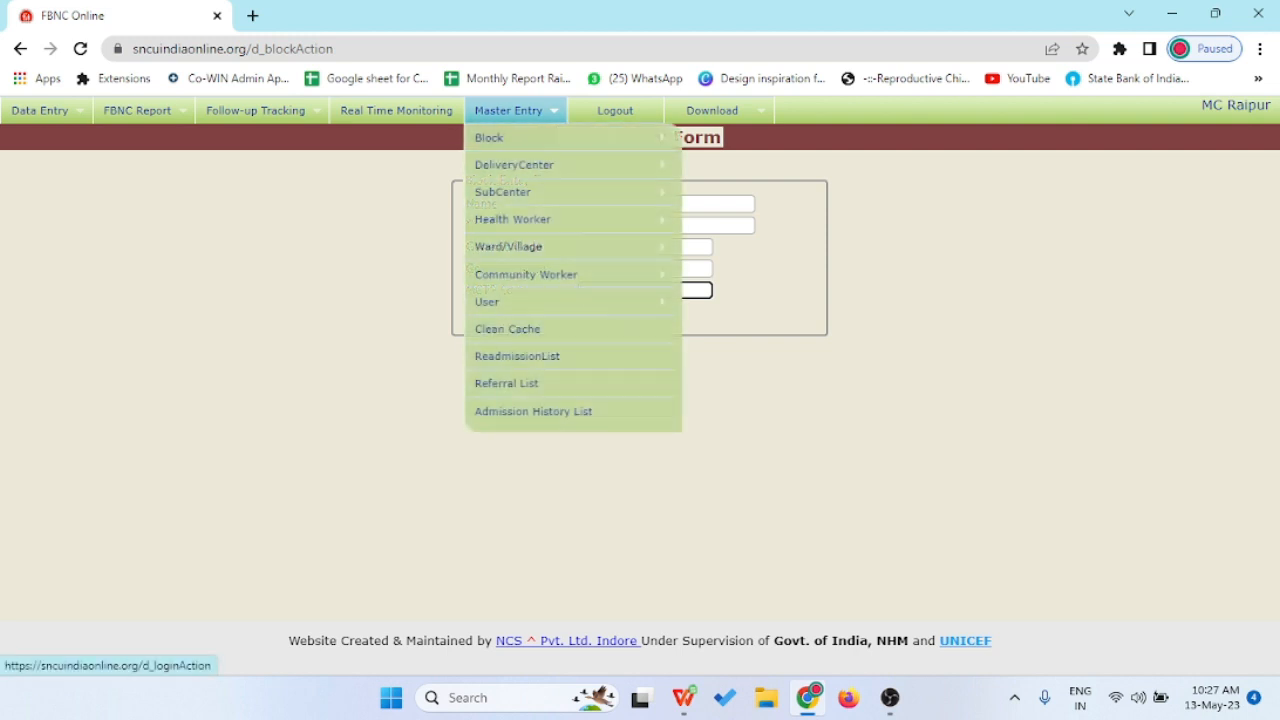
mouse_move(514, 165)
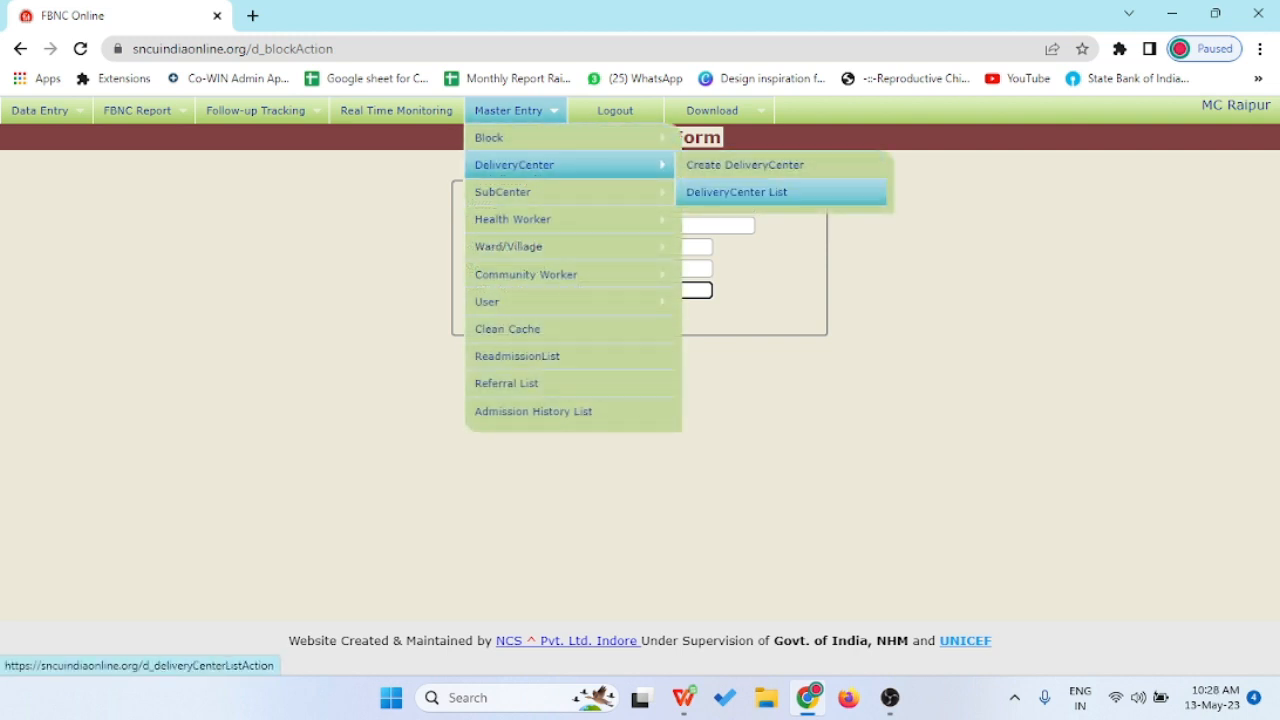
click(737, 192)
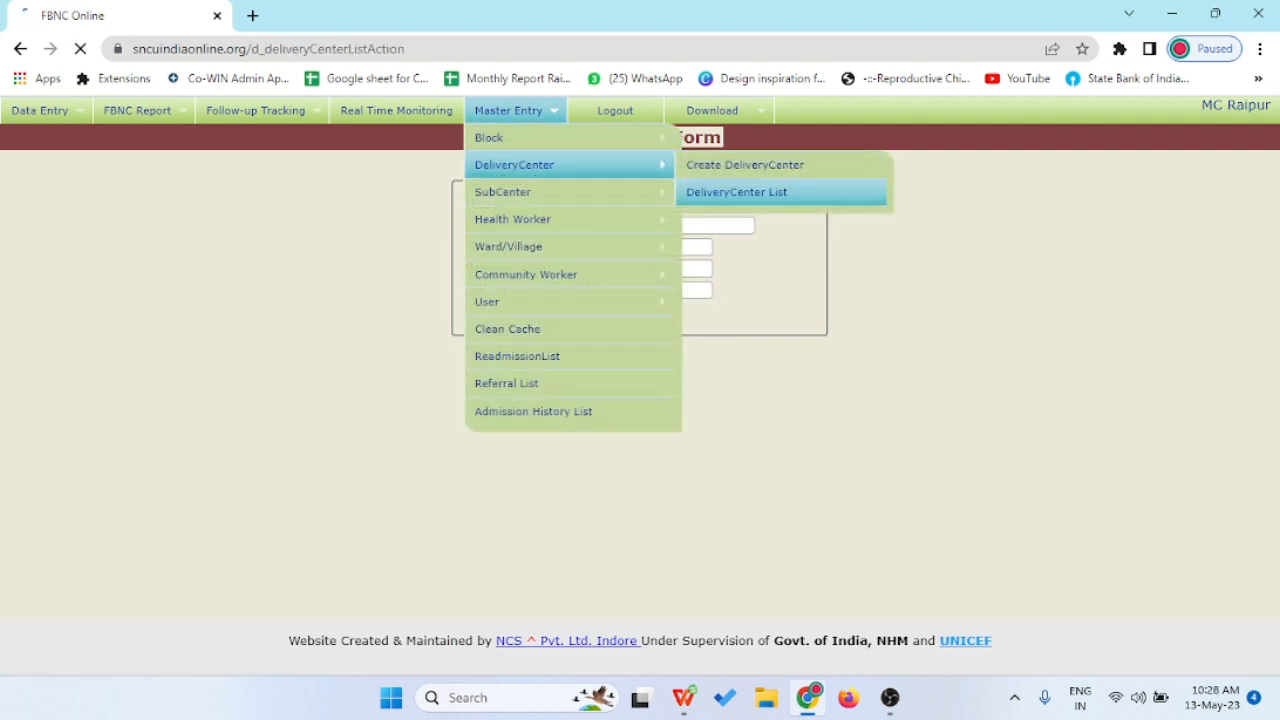
scroll(640, 400, down, 1)
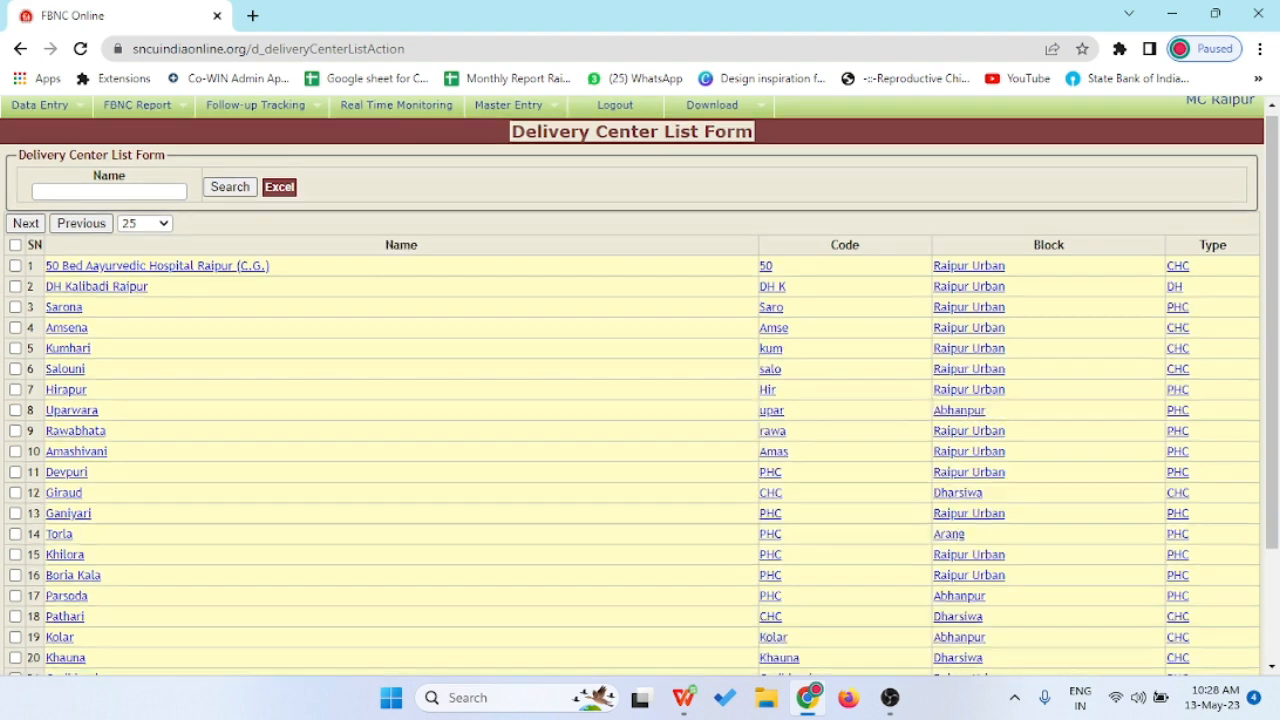
scroll(640, 400, down, 1)
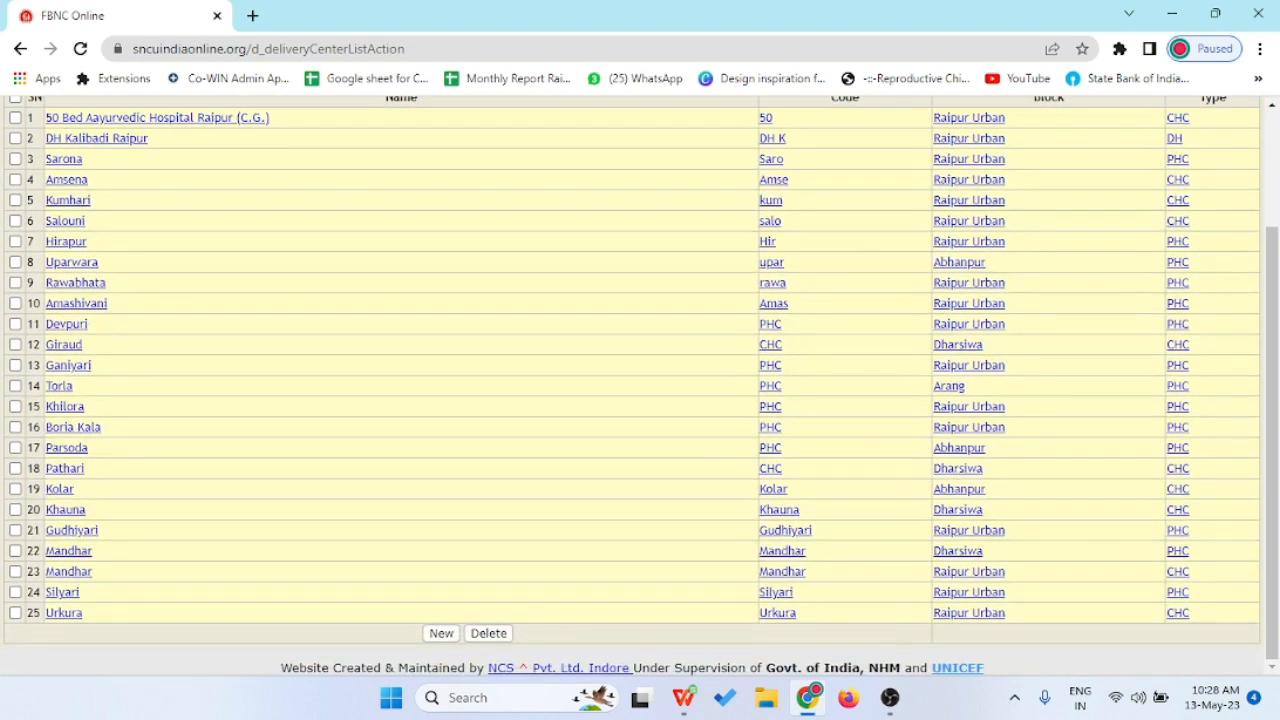
scroll(640, 400, up, 2)
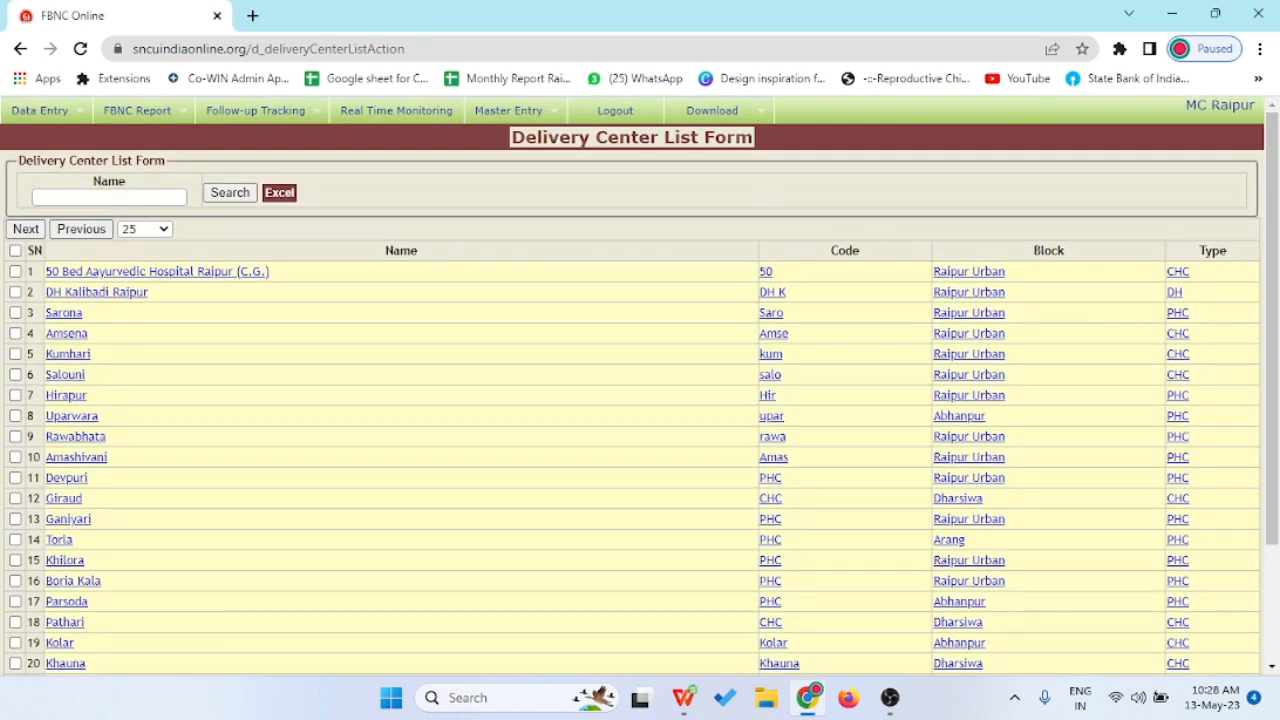
- Open the Delivery Center Entry Form and set its block to Raipur Urban
mouse_move(515, 111)
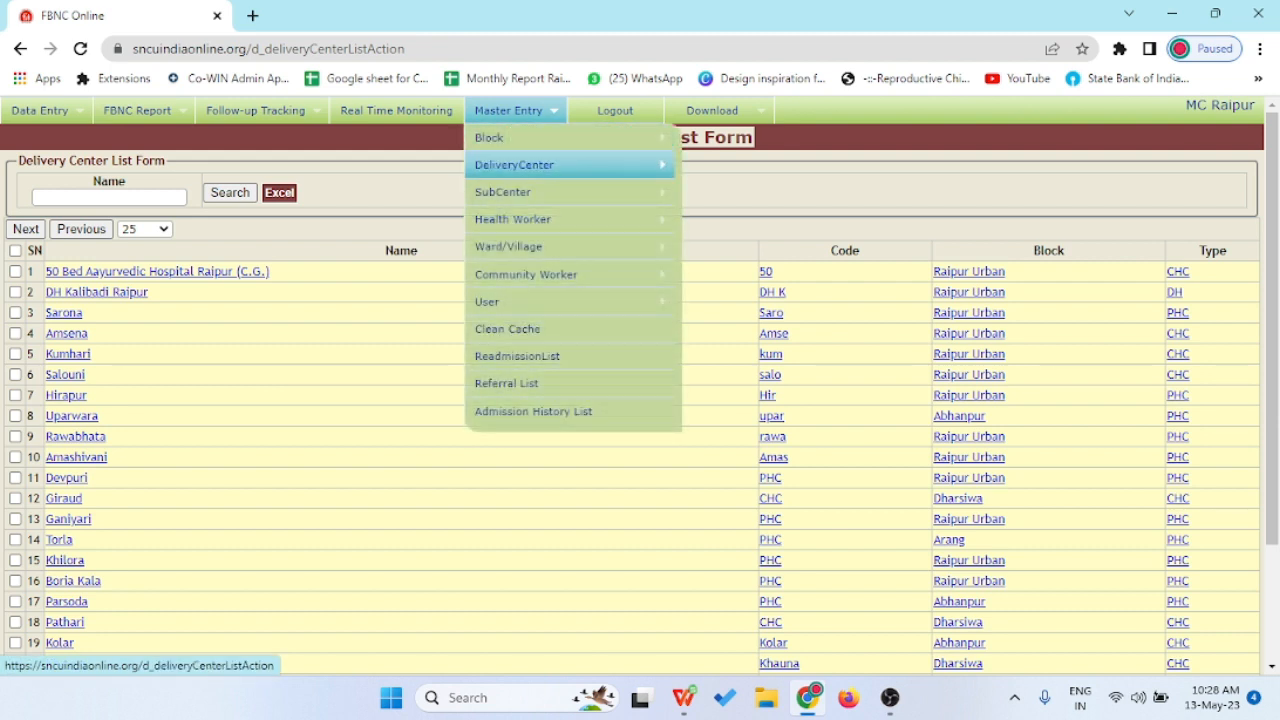
mouse_move(515, 165)
click(745, 165)
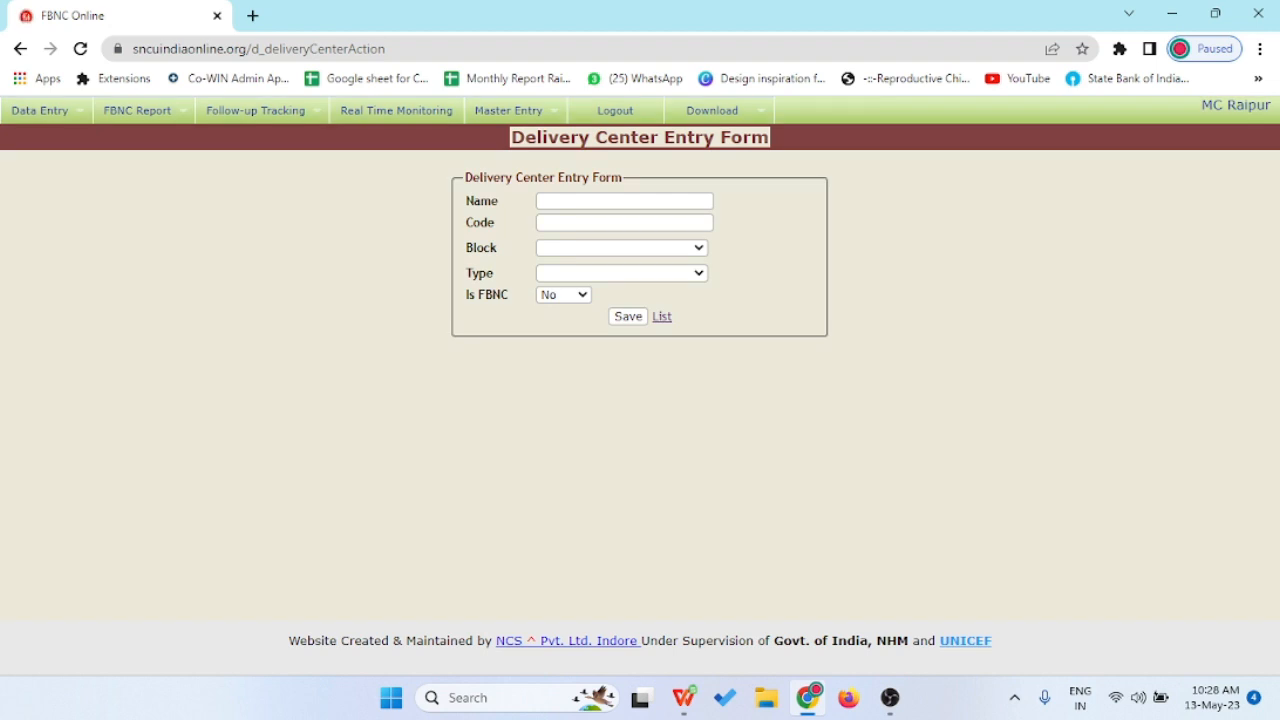
click(624, 201)
click(624, 223)
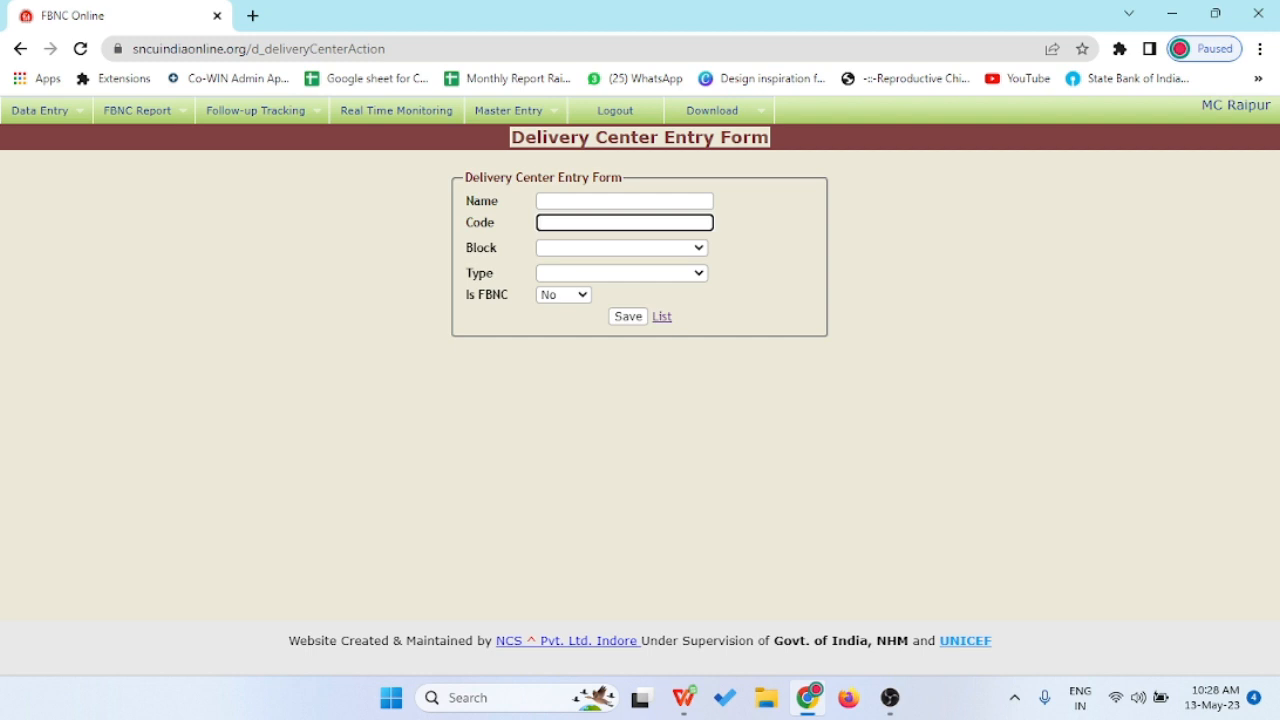
click(621, 248)
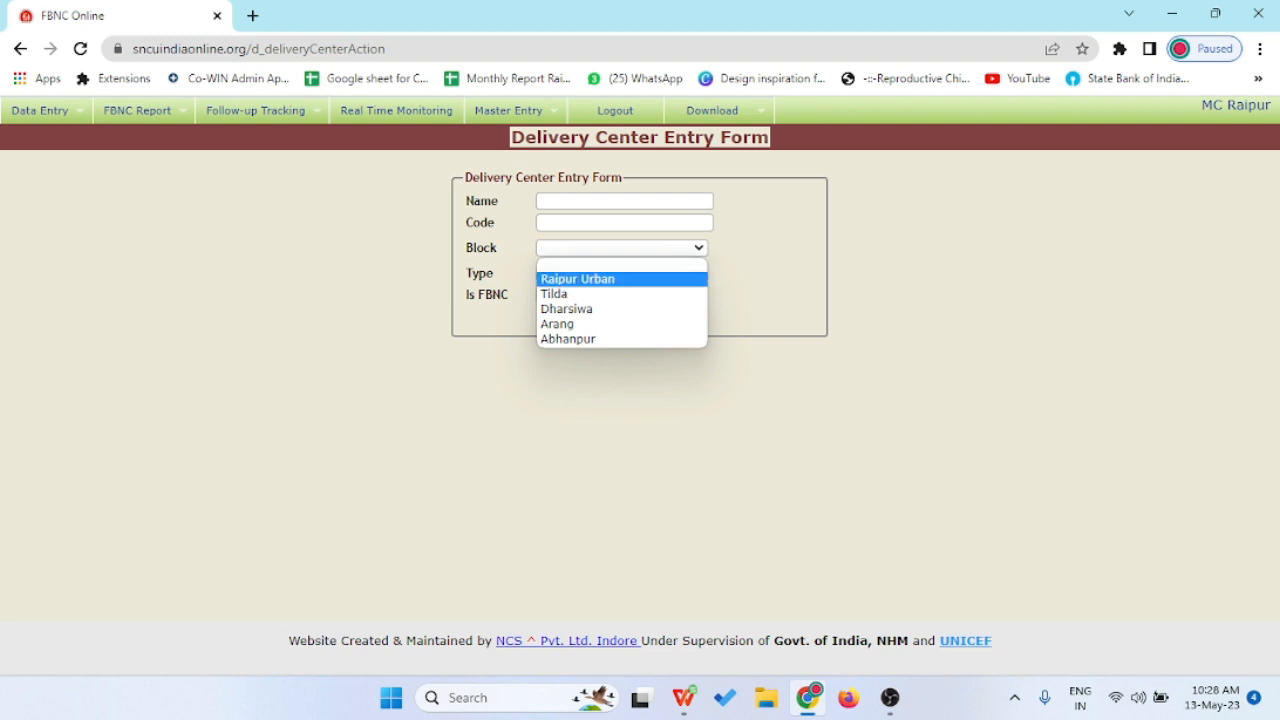
click(578, 279)
- Set the center type to Primery Health Center, keep Is FBNC at No, and return home
click(621, 273)
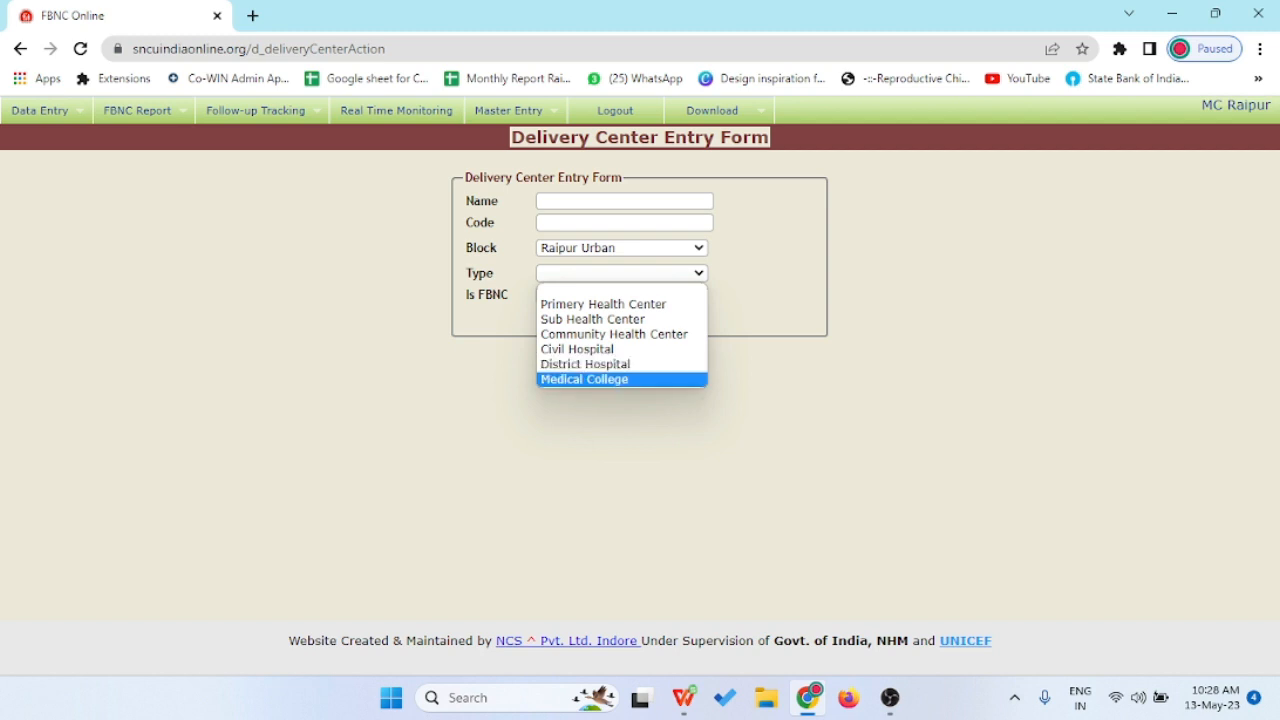
click(622, 289)
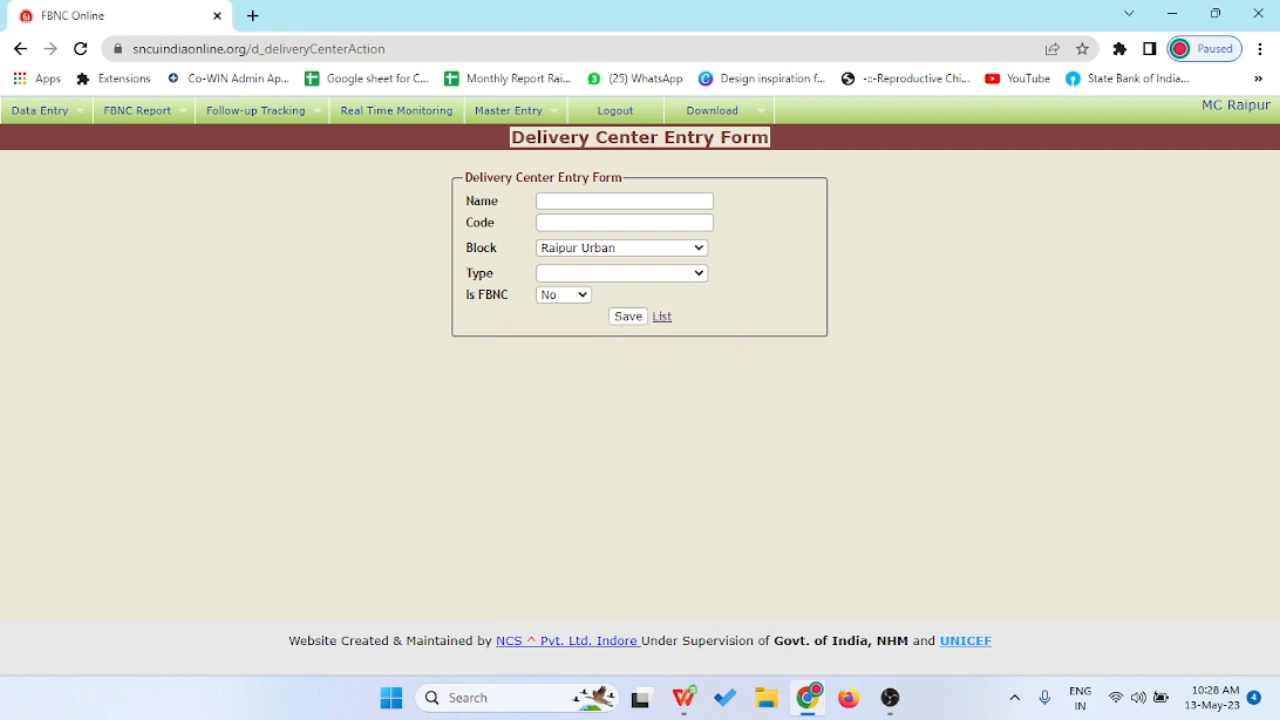
click(622, 273)
click(622, 304)
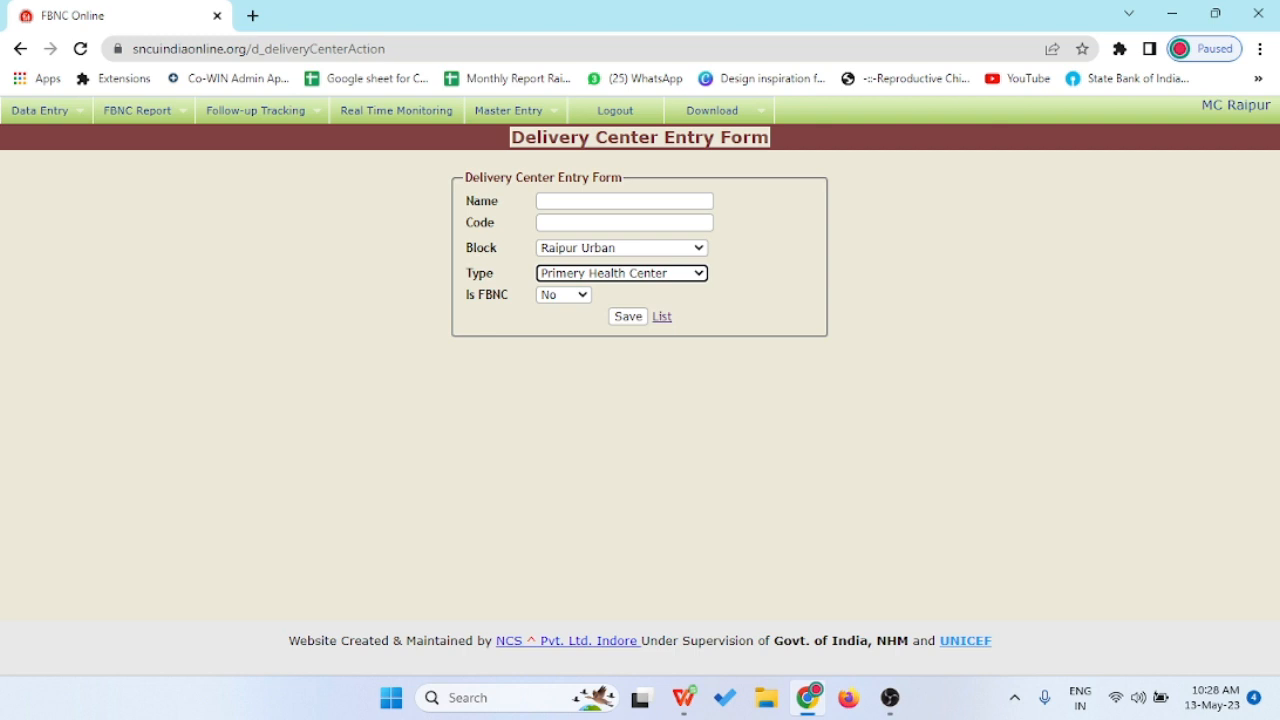
click(564, 295)
click(563, 312)
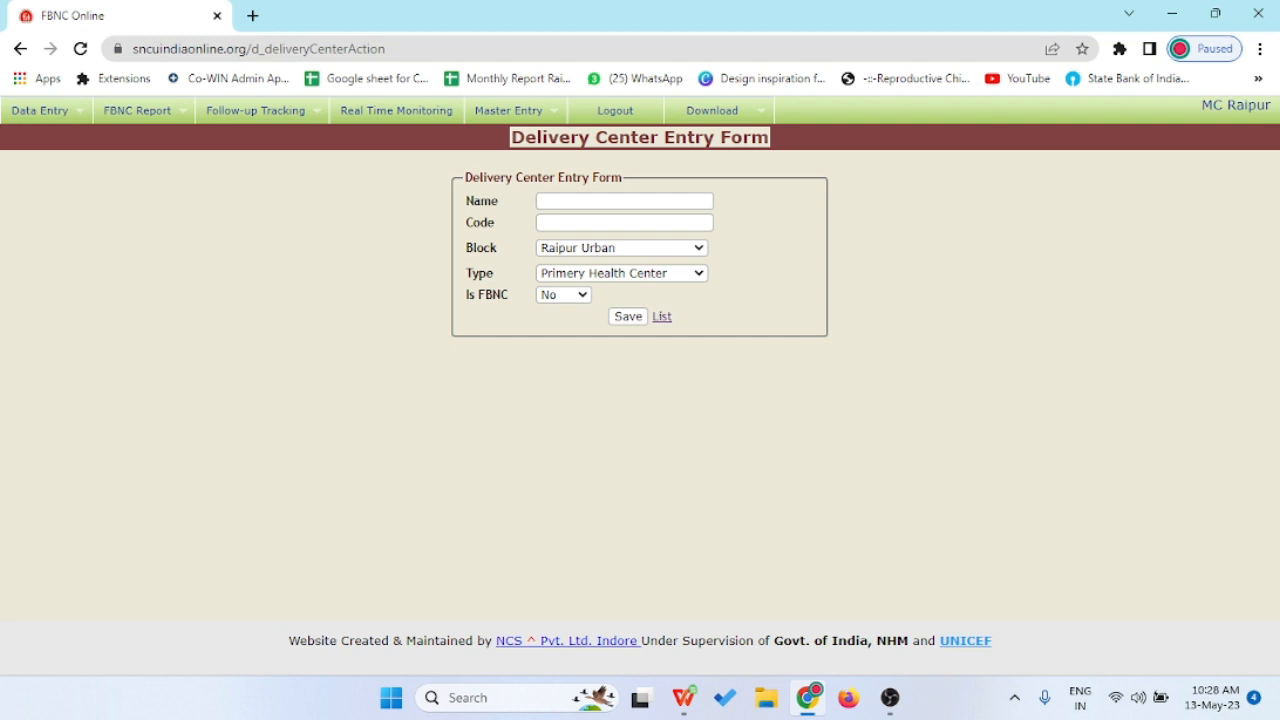
click(508, 110)
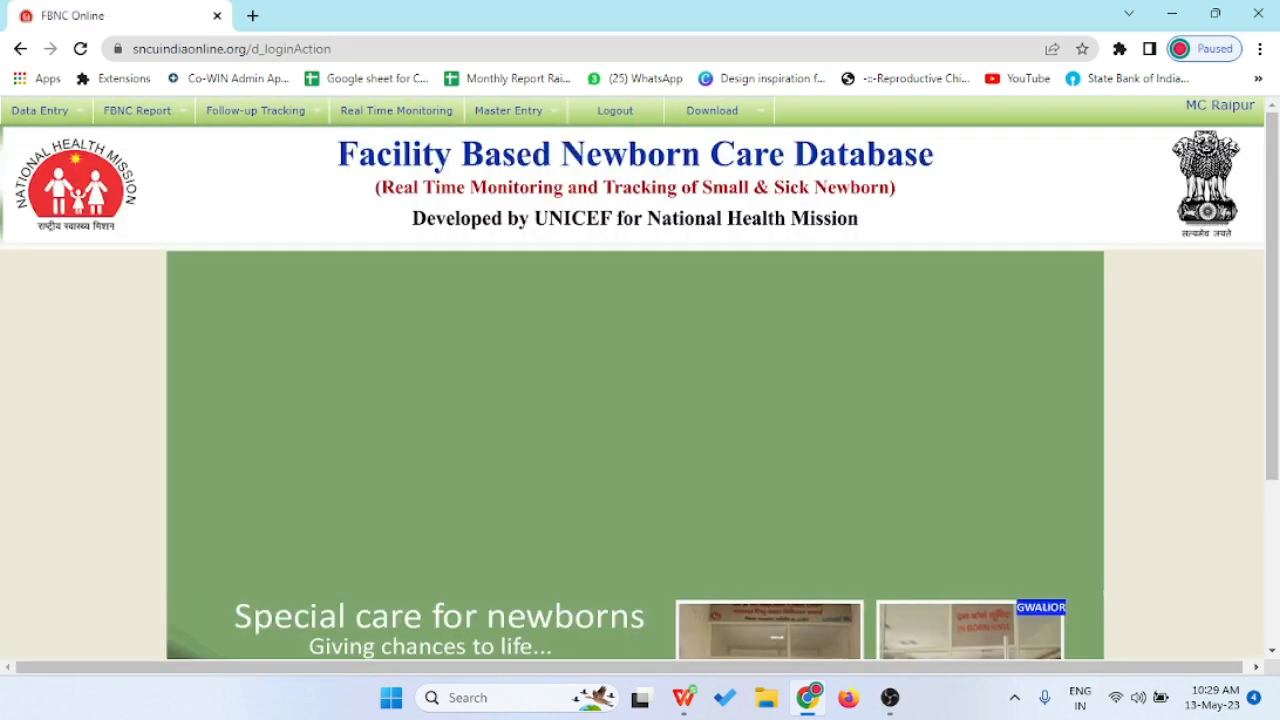
- Open the Sub Center Entry Form from Master Entry > SubCenter > Create SubCenter
mouse_move(510, 111)
mouse_move(510, 138)
mouse_move(503, 191)
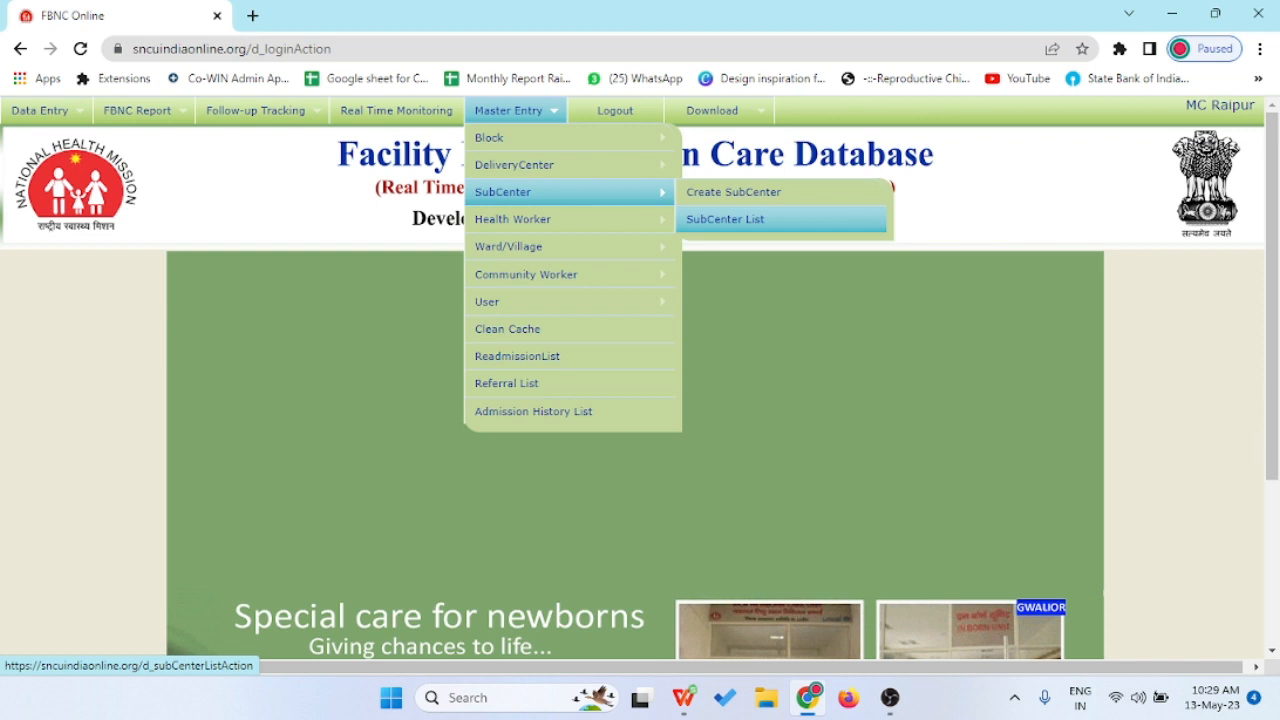
click(733, 191)
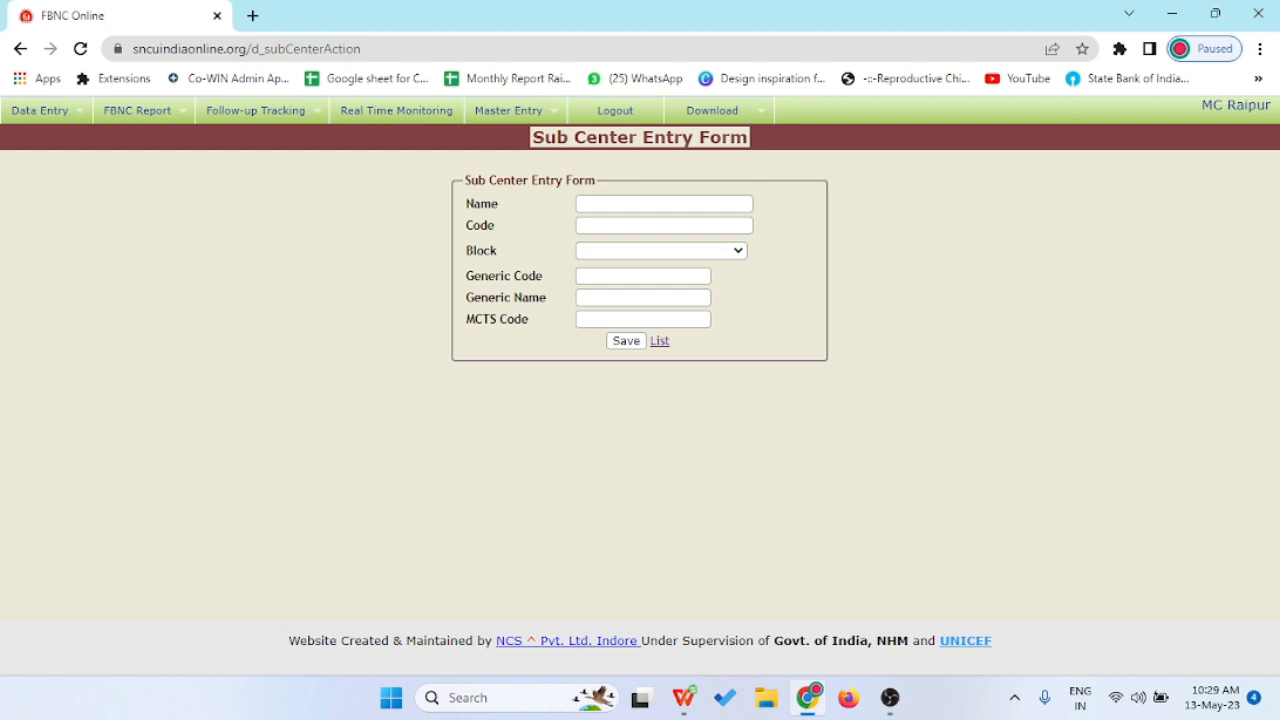
- Set the sub center's block to Raipur Urban, leaving the code fields empty
click(661, 251)
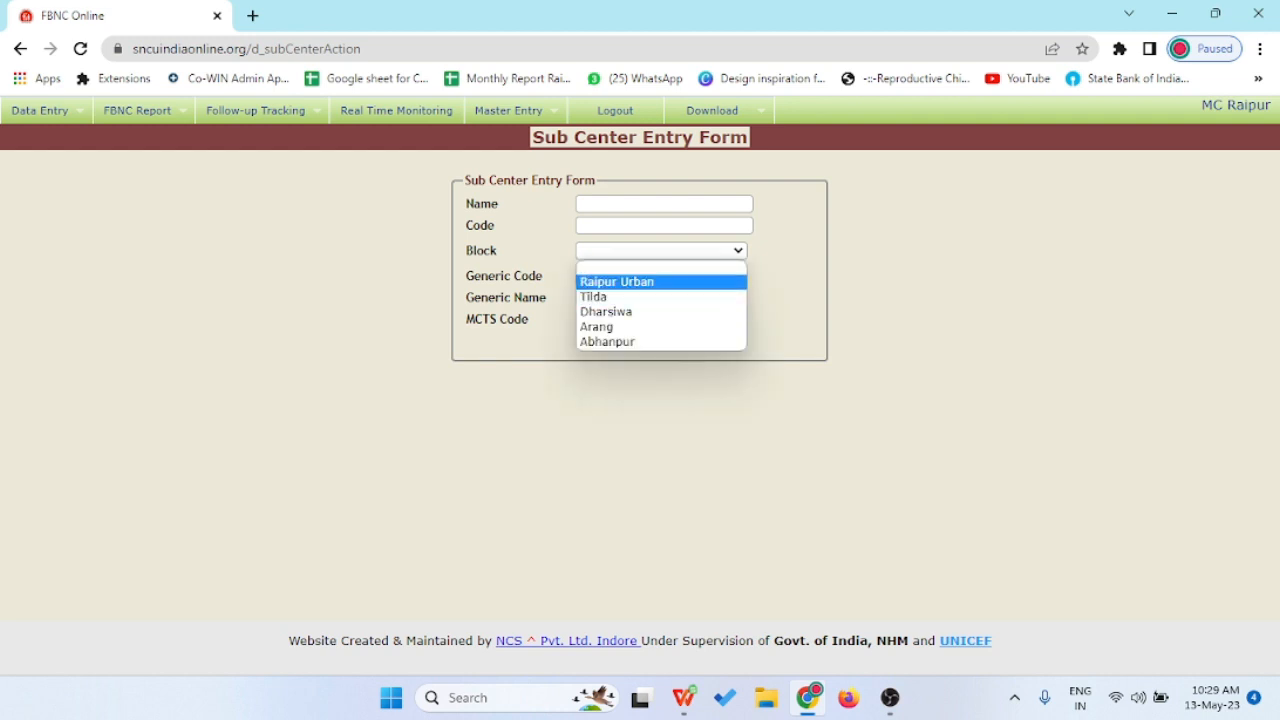
click(622, 283)
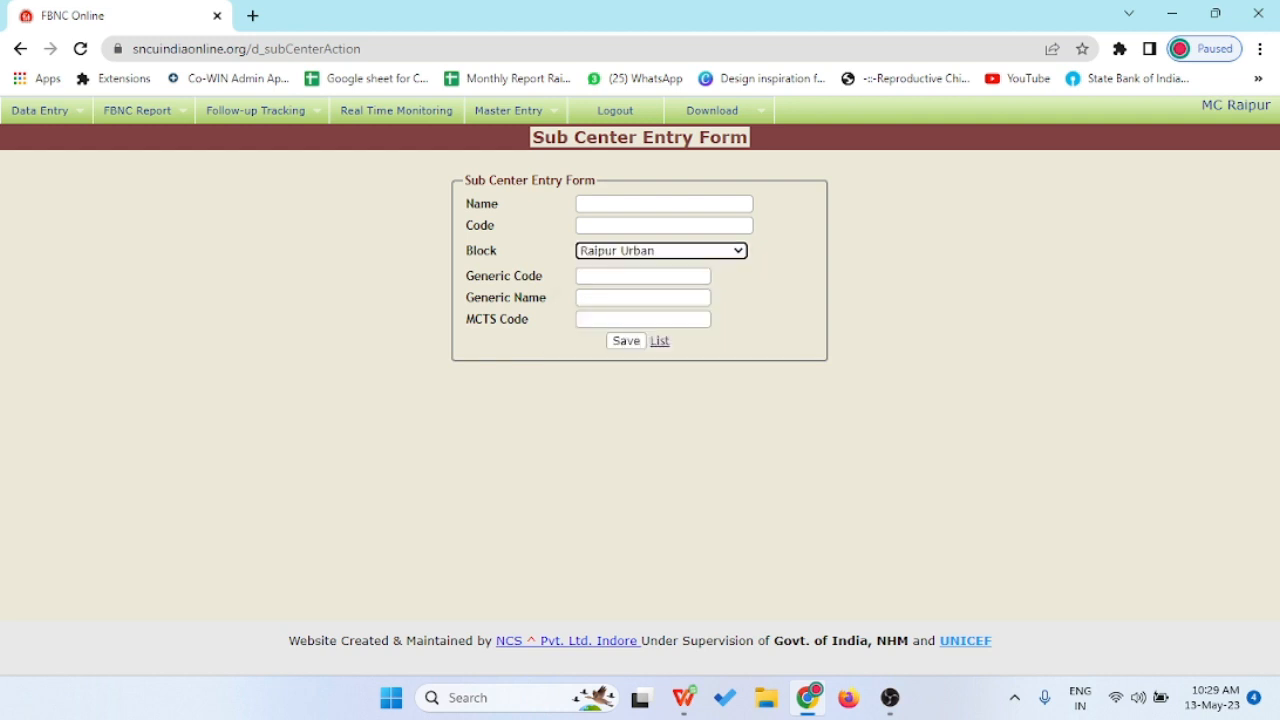
click(642, 276)
click(642, 298)
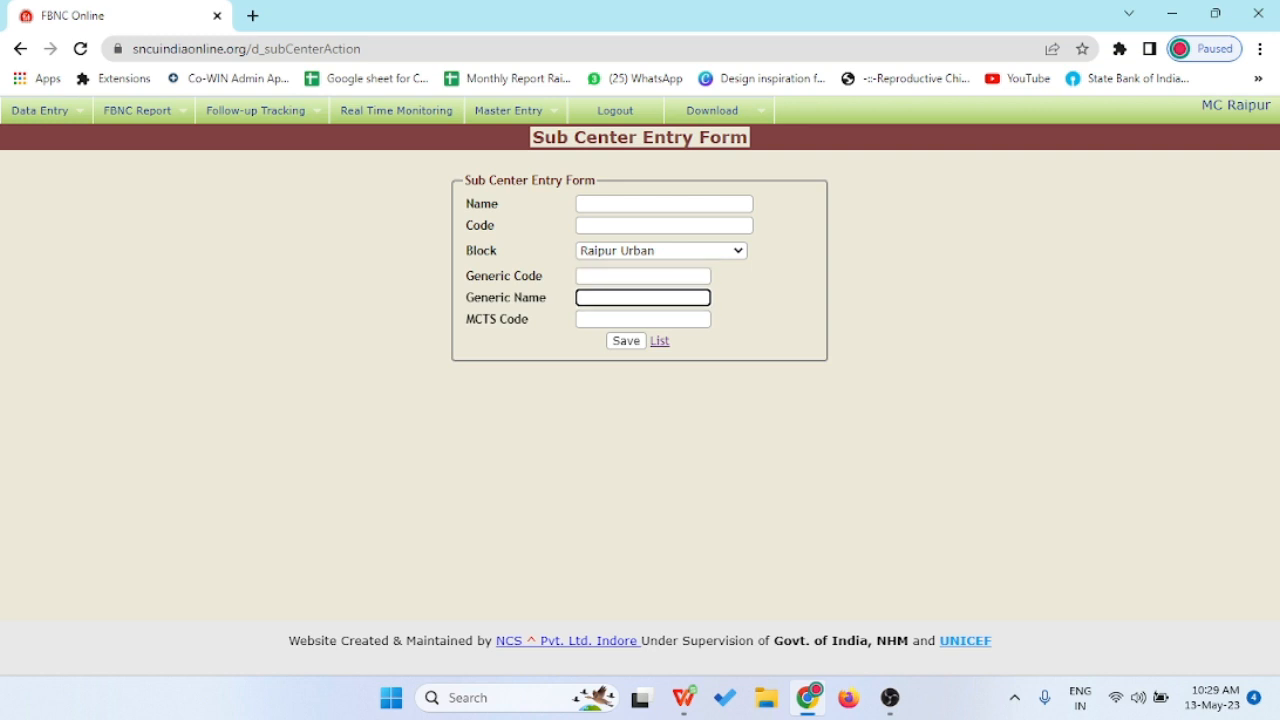
click(642, 320)
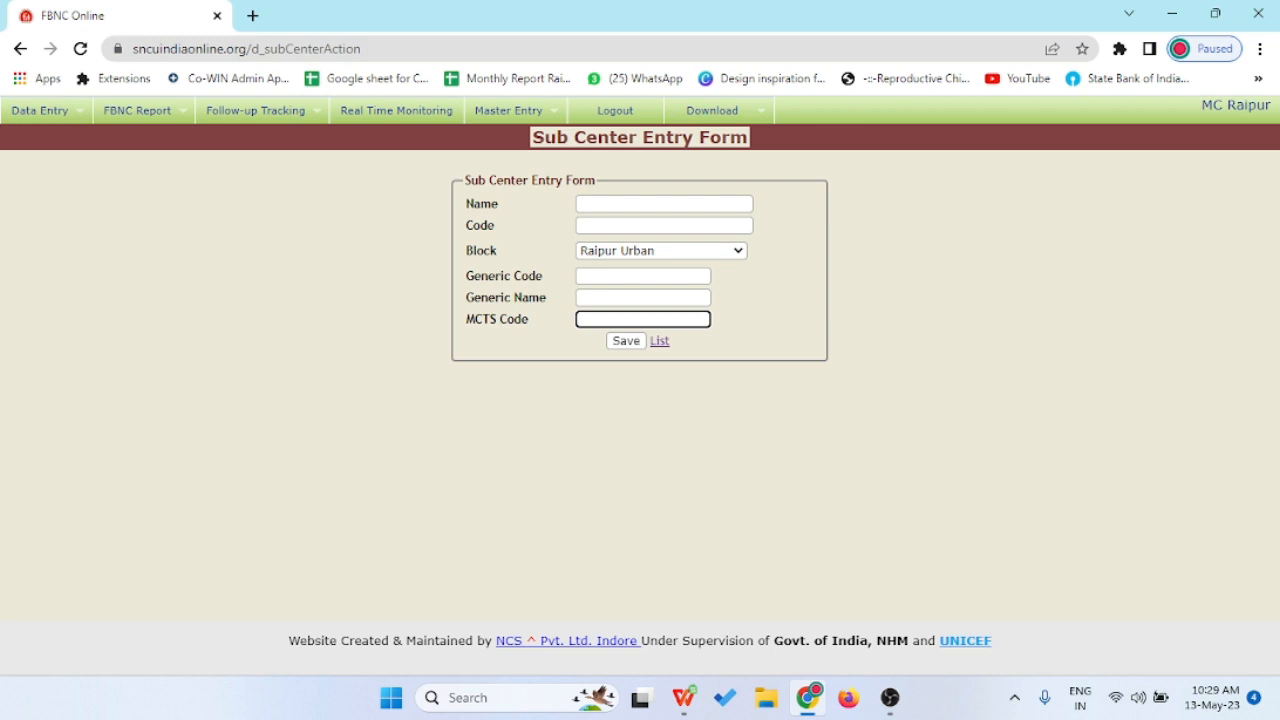
click(510, 111)
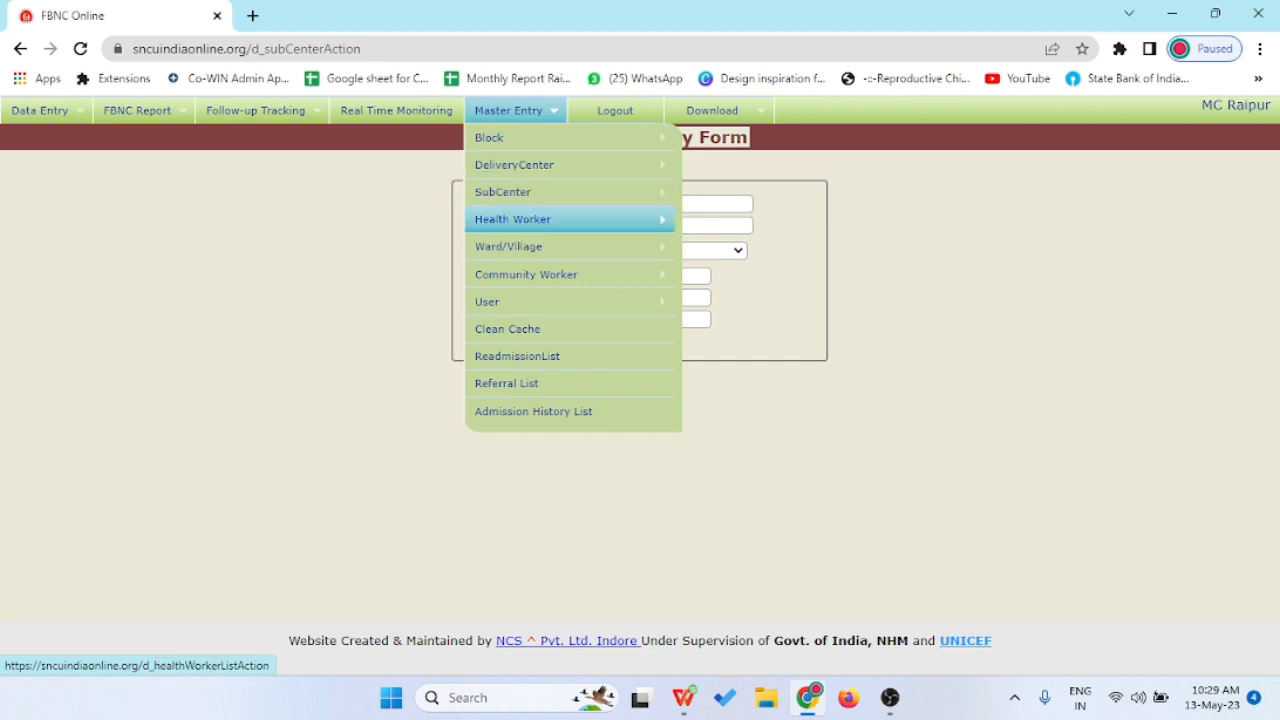
- Search the Health Worker List for subcenter Baroda, then go back to the home page
mouse_move(500, 219)
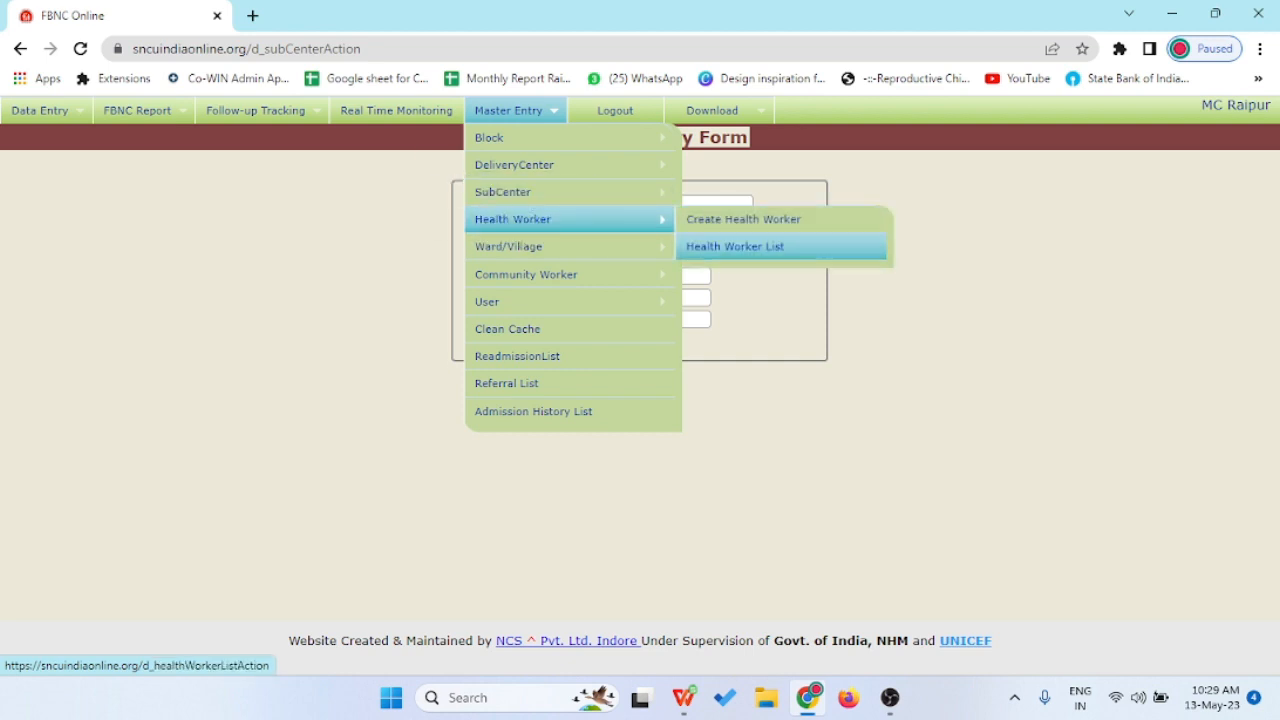
click(735, 246)
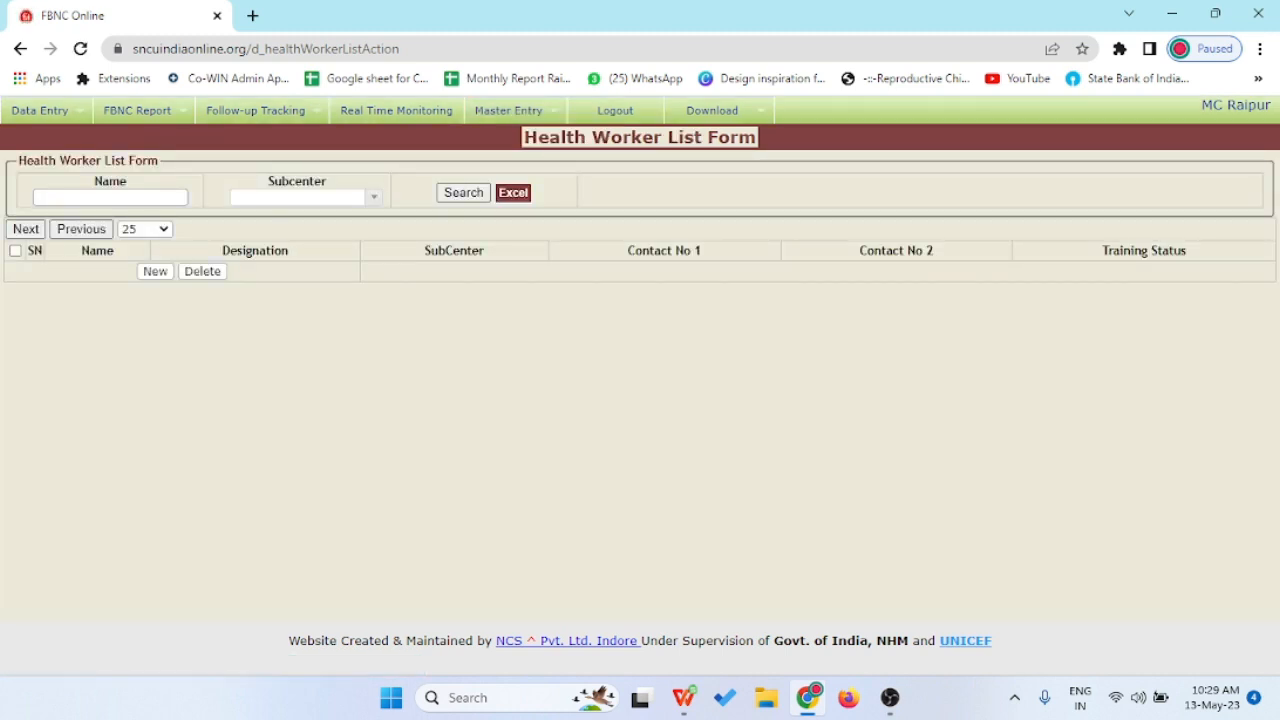
click(374, 197)
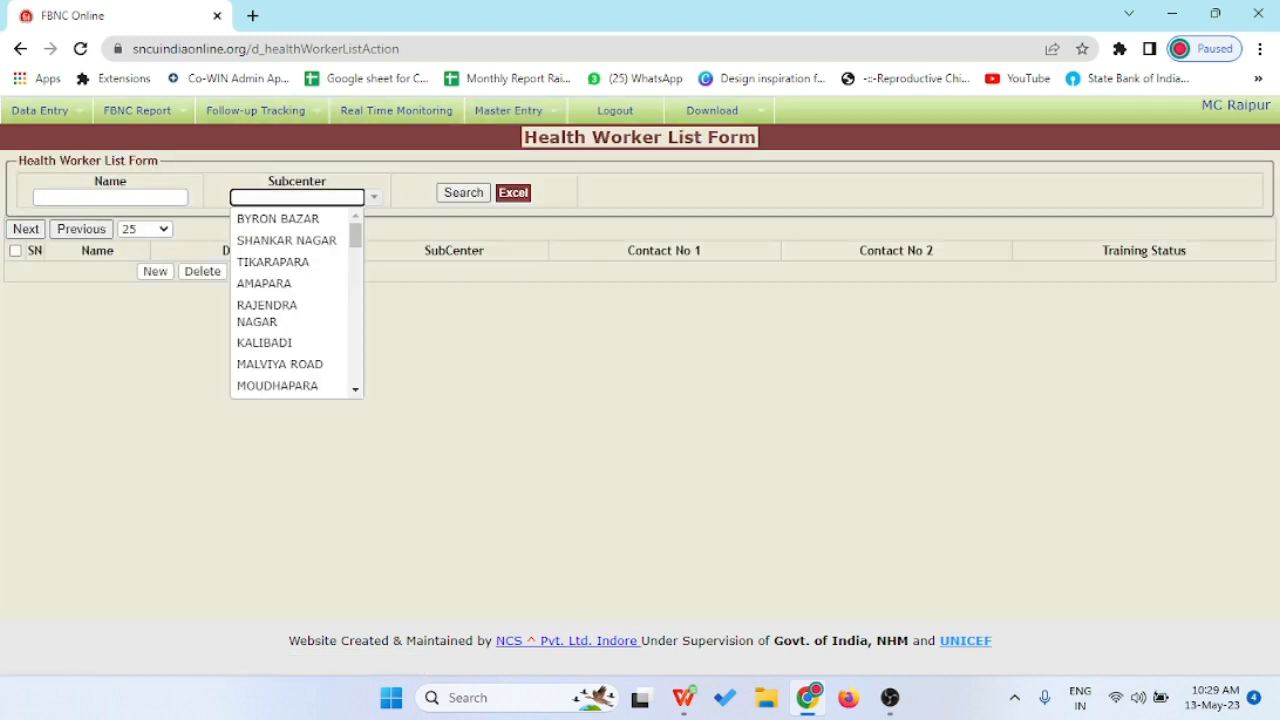
scroll(290, 300, down, 5)
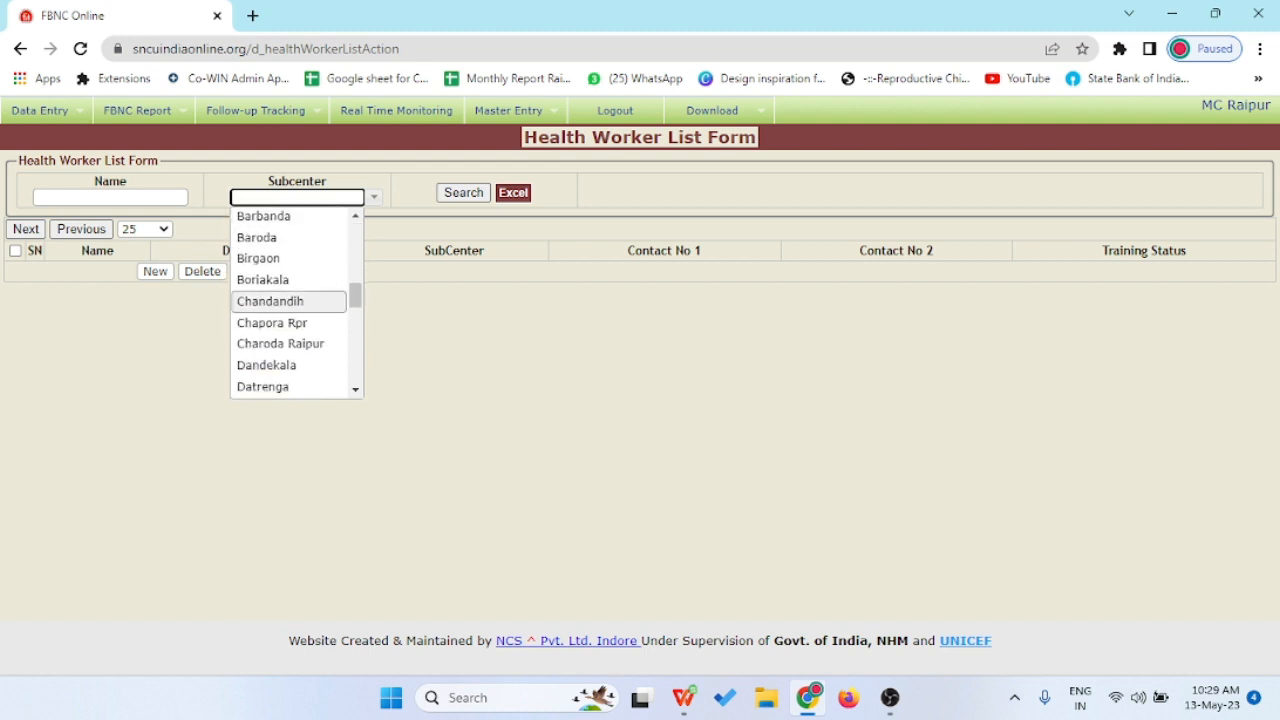
click(257, 238)
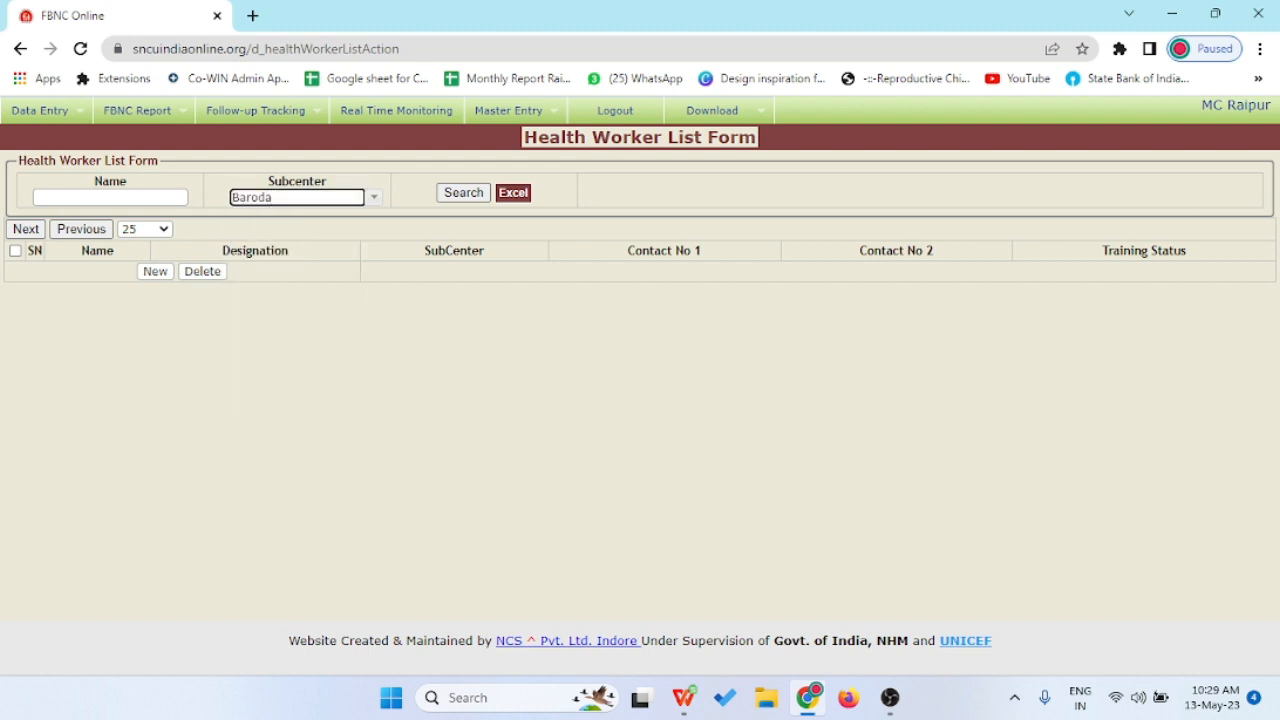
click(110, 197)
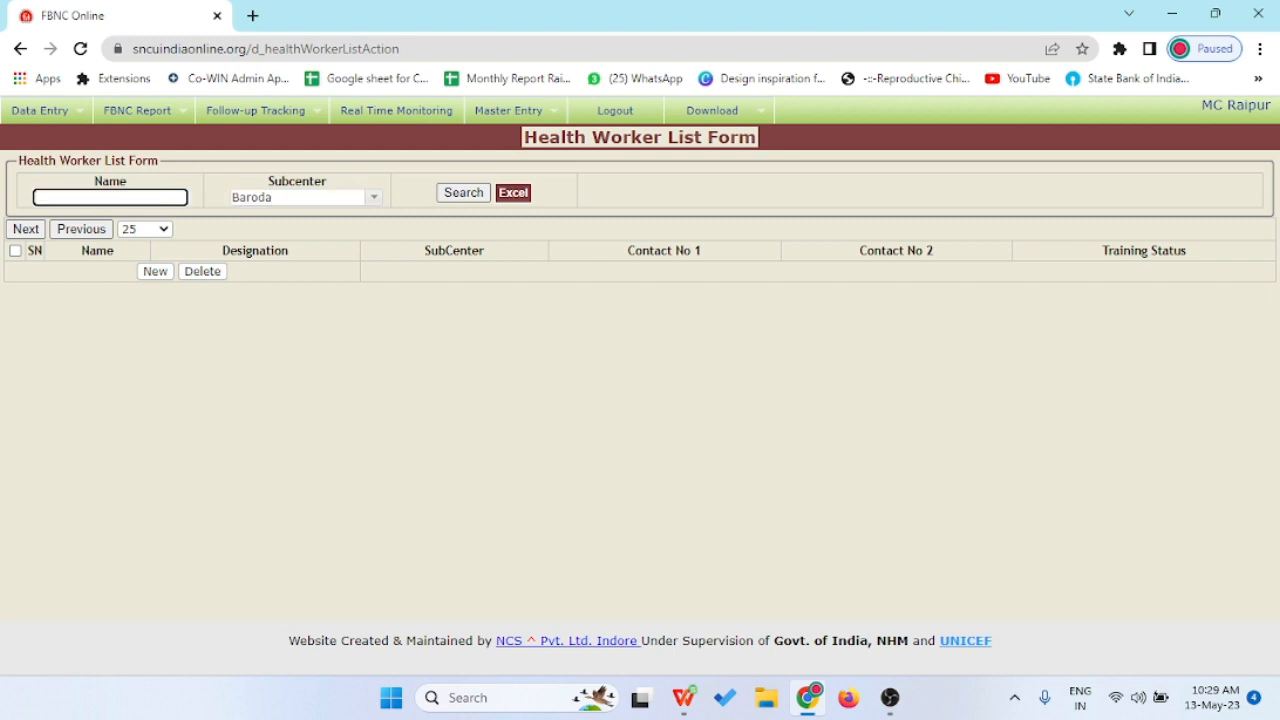
click(463, 193)
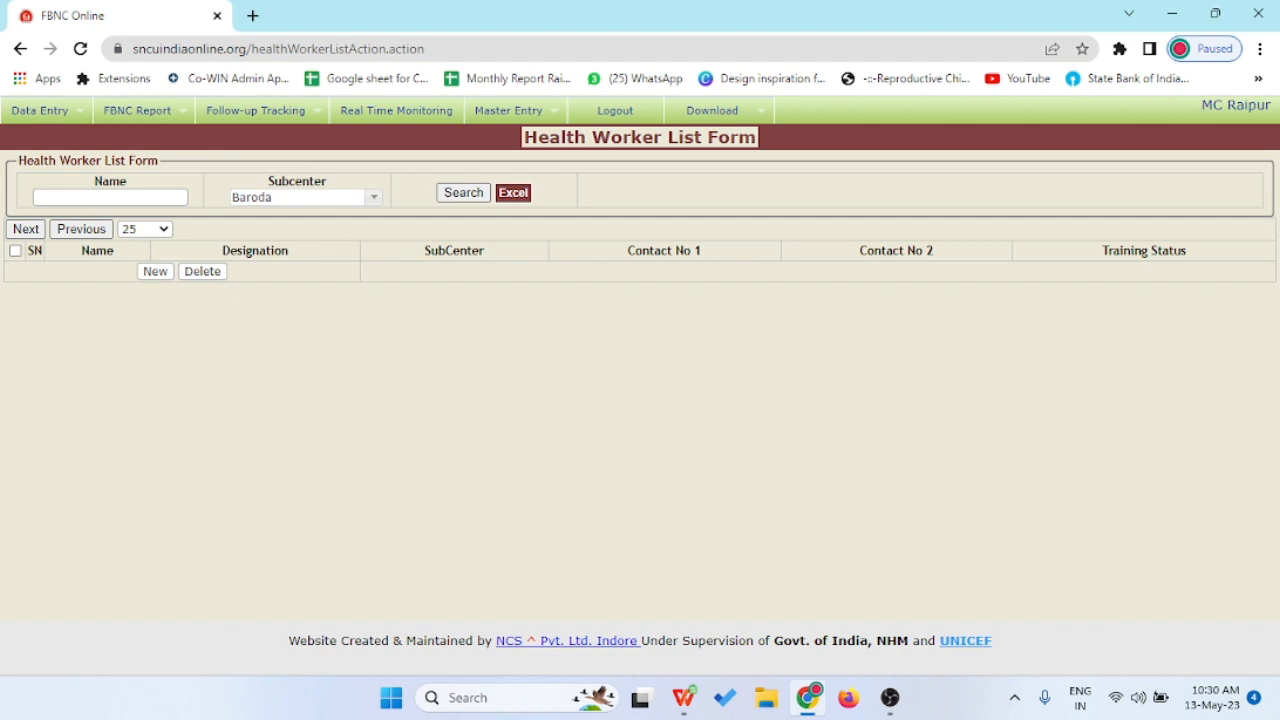
click(510, 111)
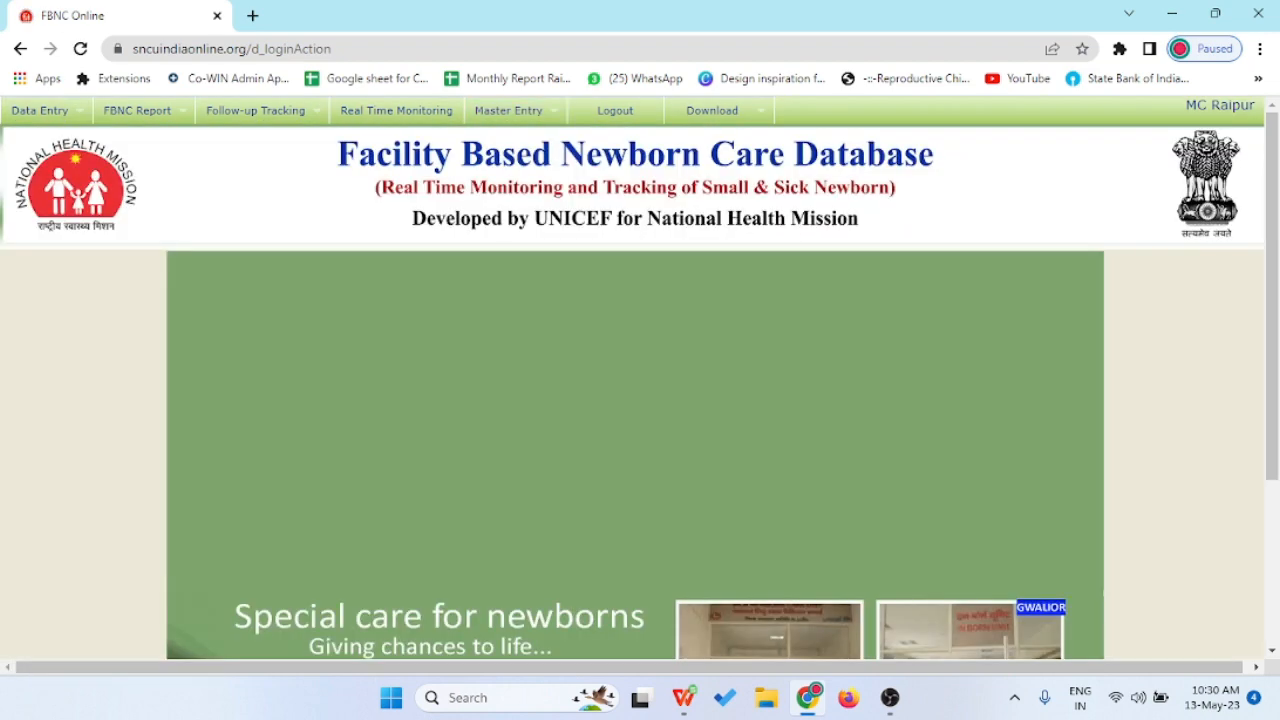
- Open the Health Worker Entry Form and set Training Status to No
mouse_move(516, 111)
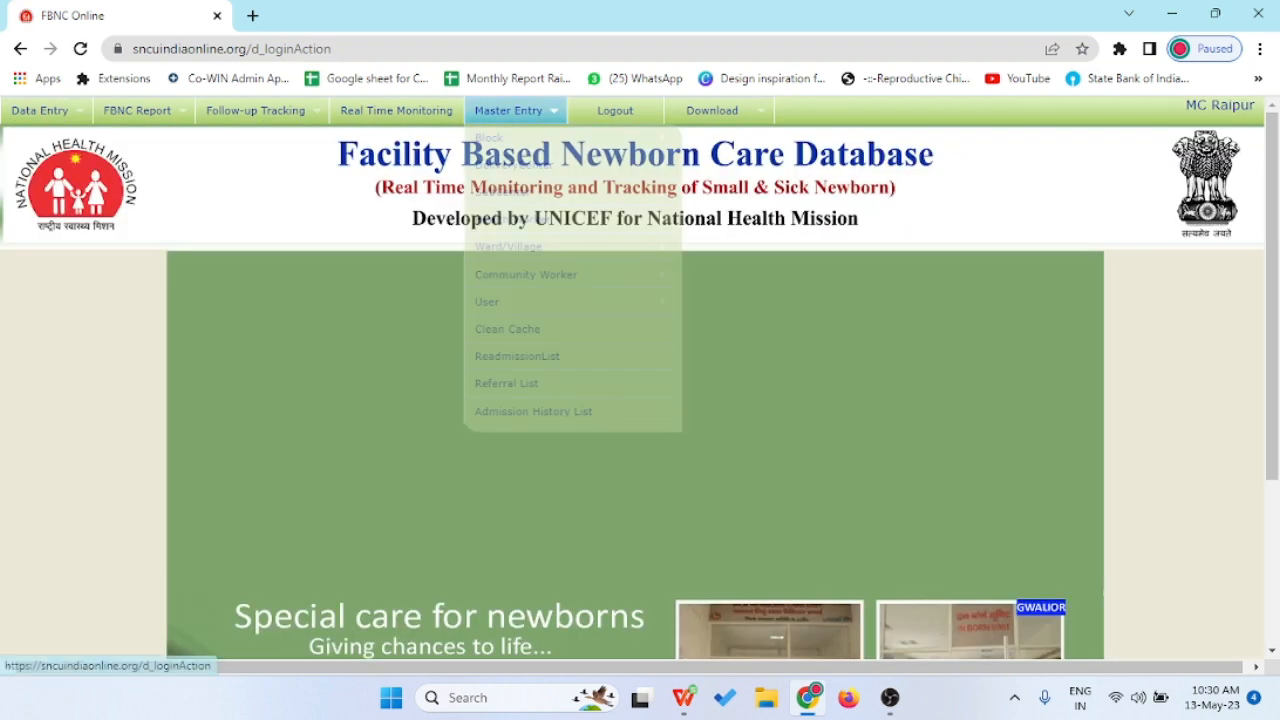
mouse_move(540, 219)
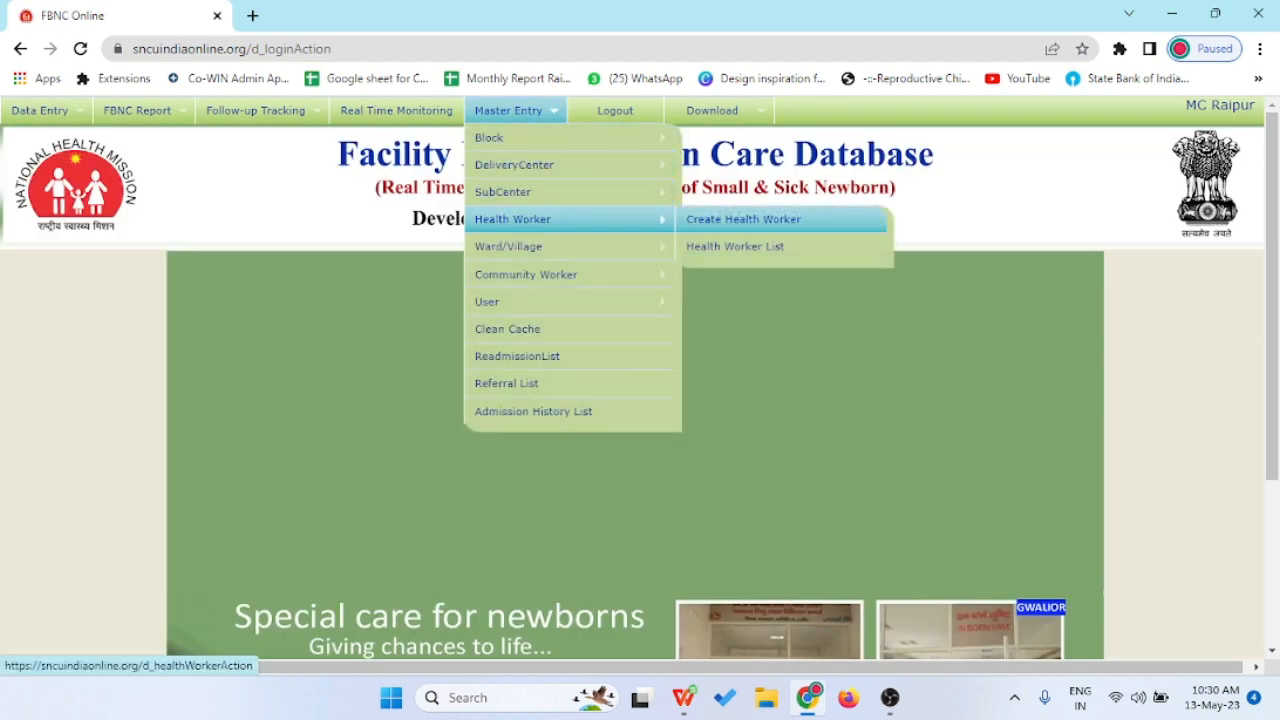
click(743, 219)
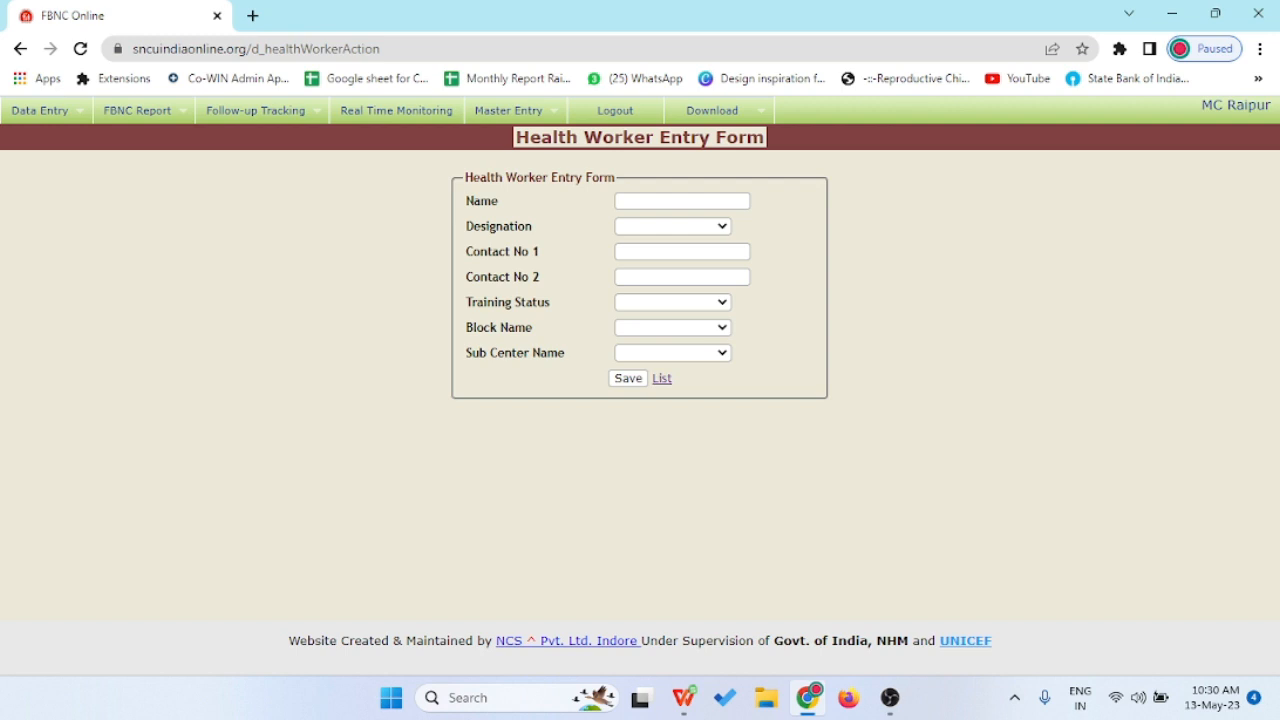
click(673, 302)
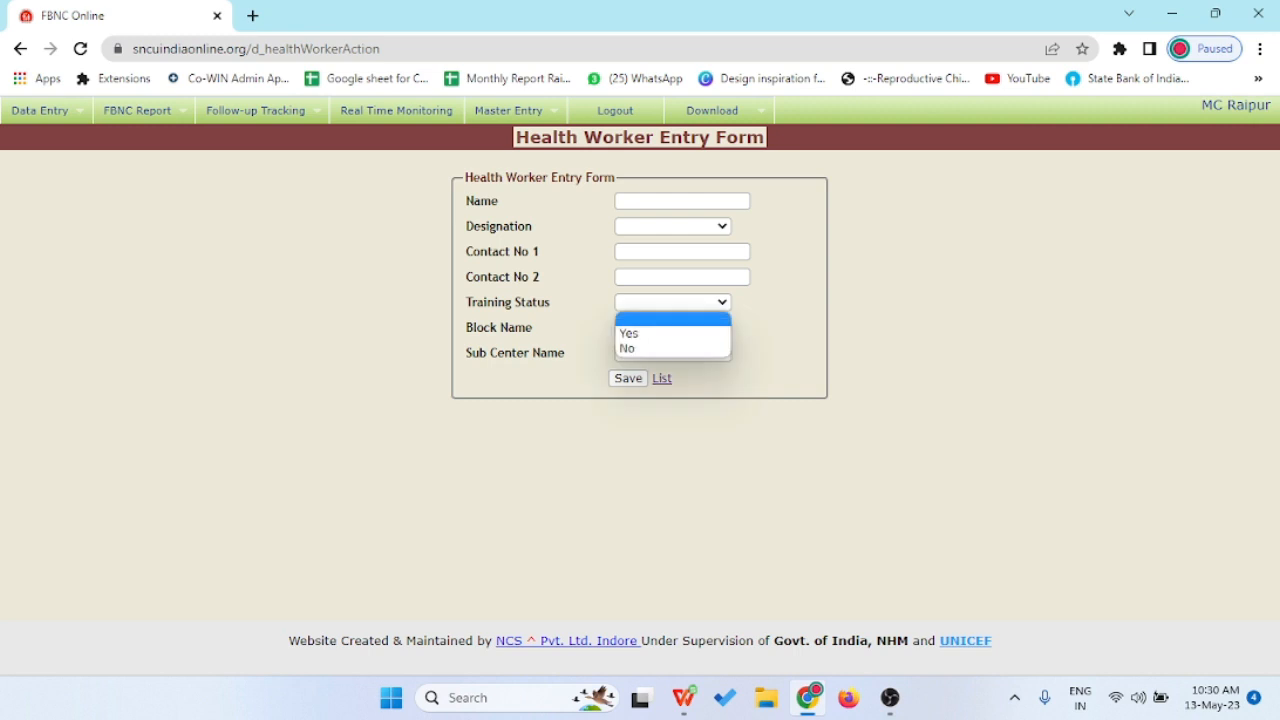
click(660, 333)
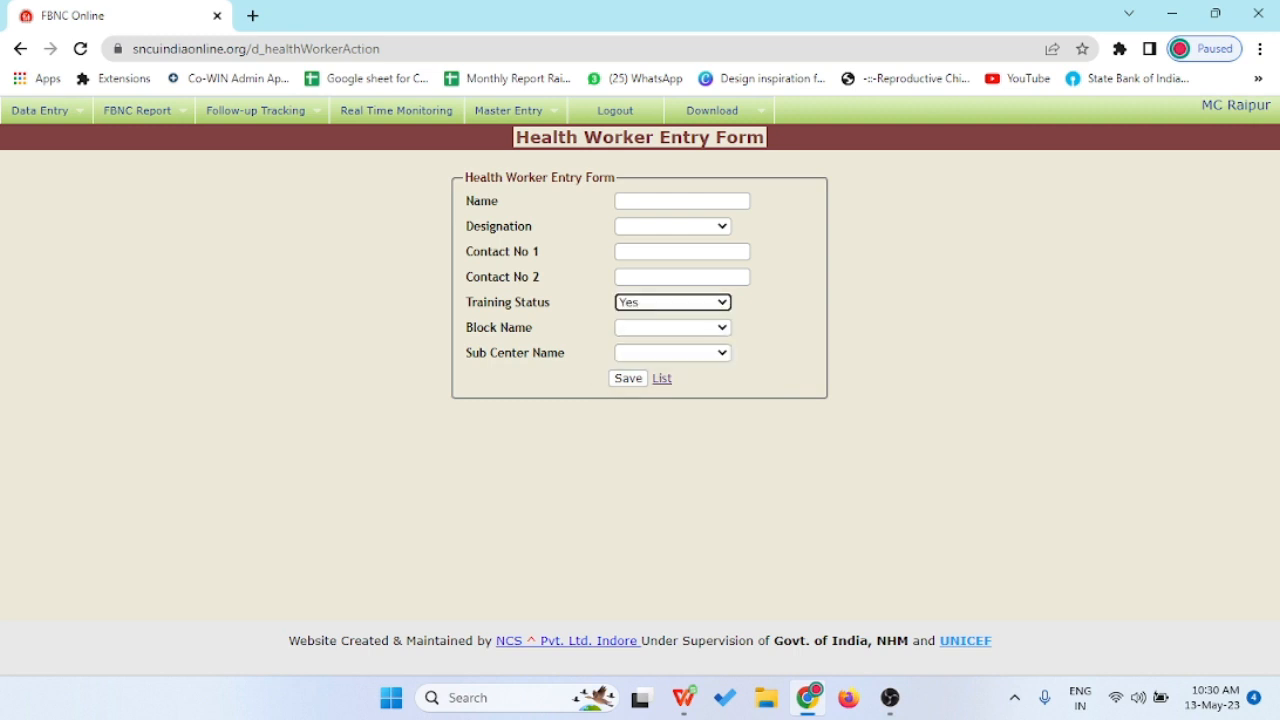
click(673, 302)
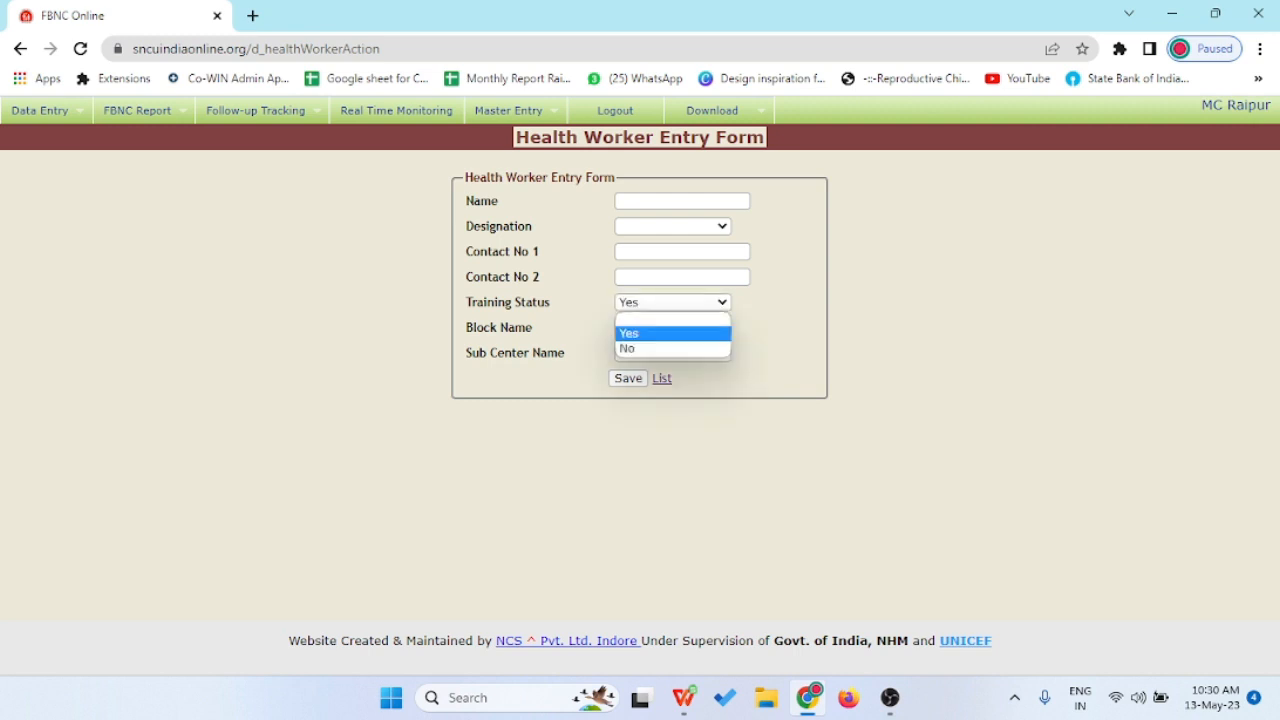
click(660, 347)
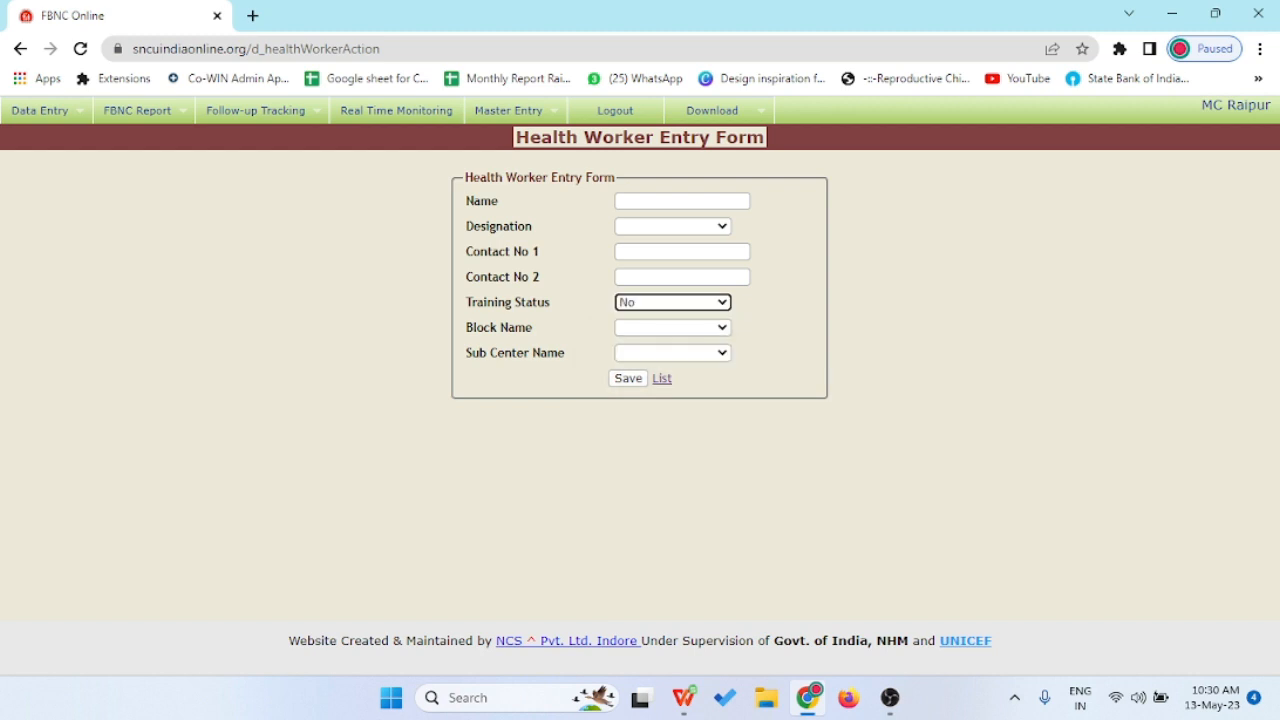
- Set both Block and Sub Center to Raipur Urban, then head back to the home page
click(673, 327)
click(656, 358)
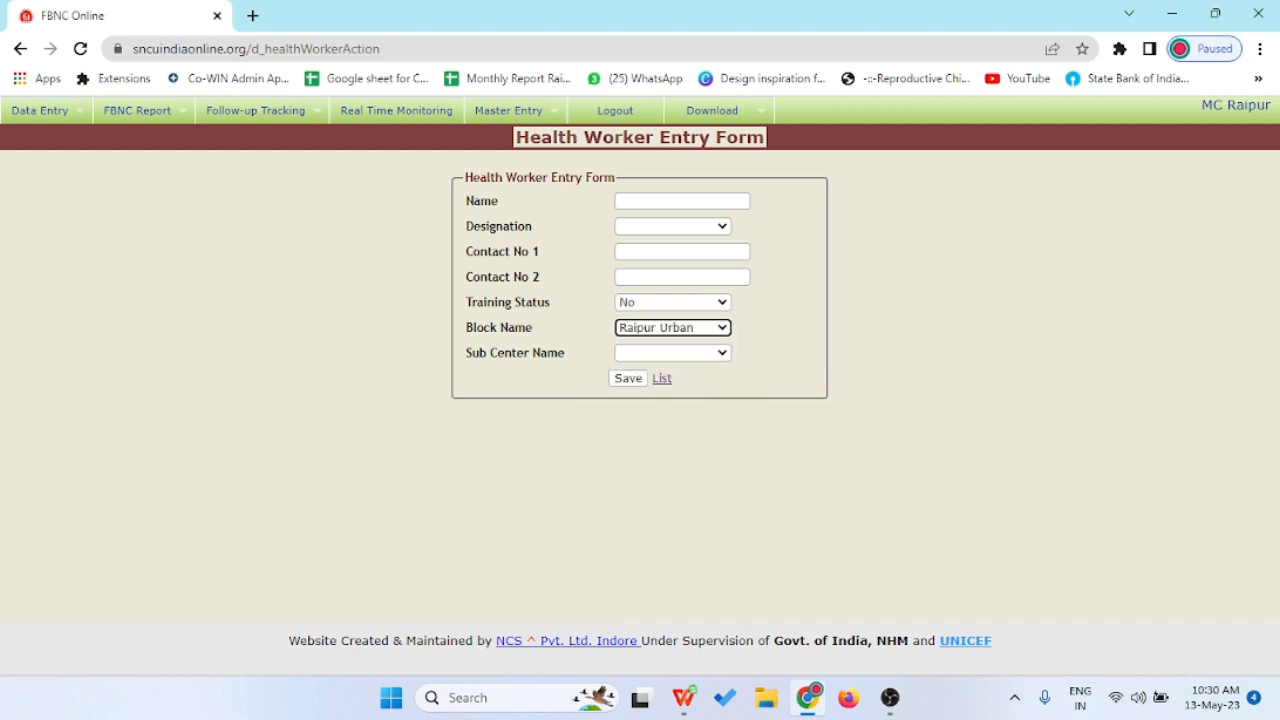
click(673, 352)
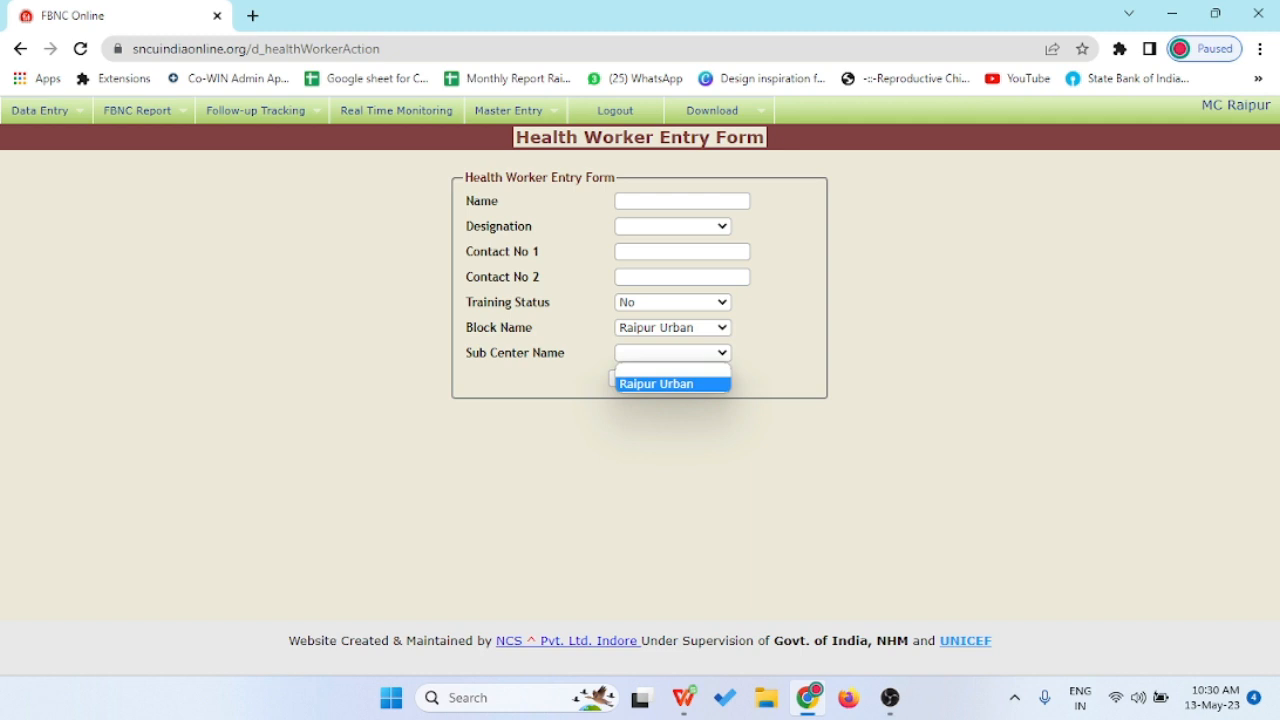
click(657, 379)
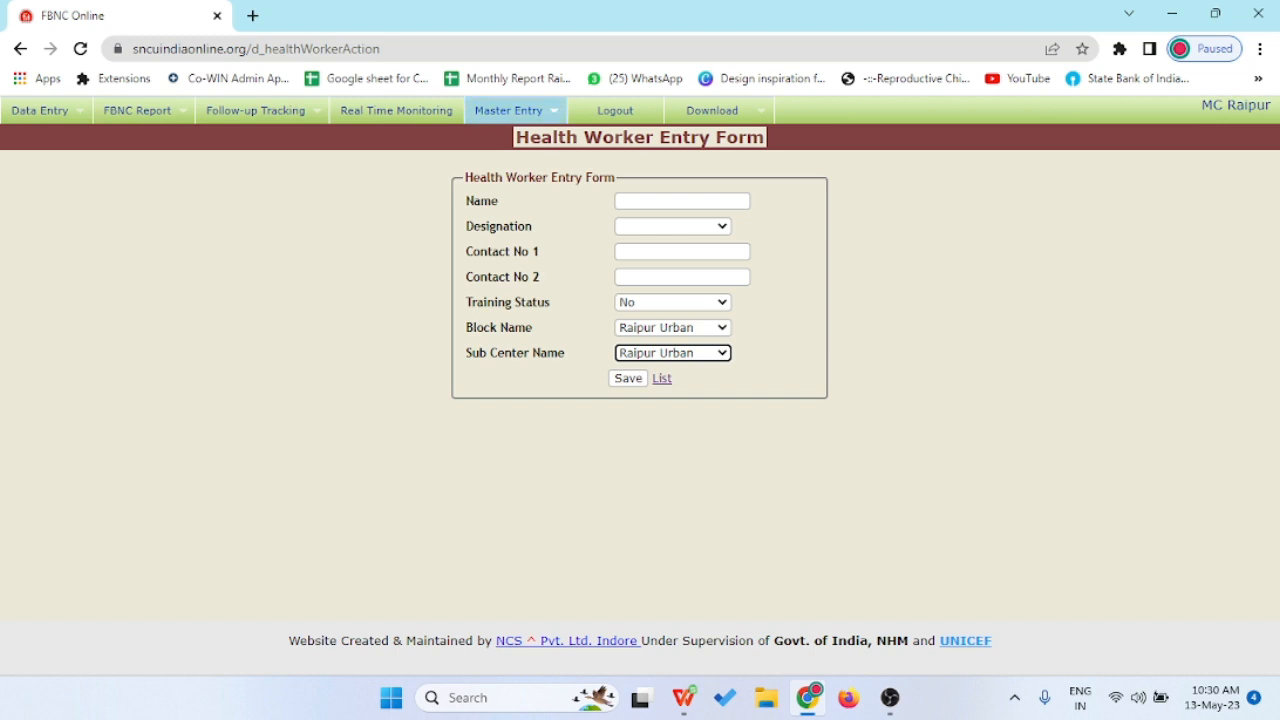
click(515, 111)
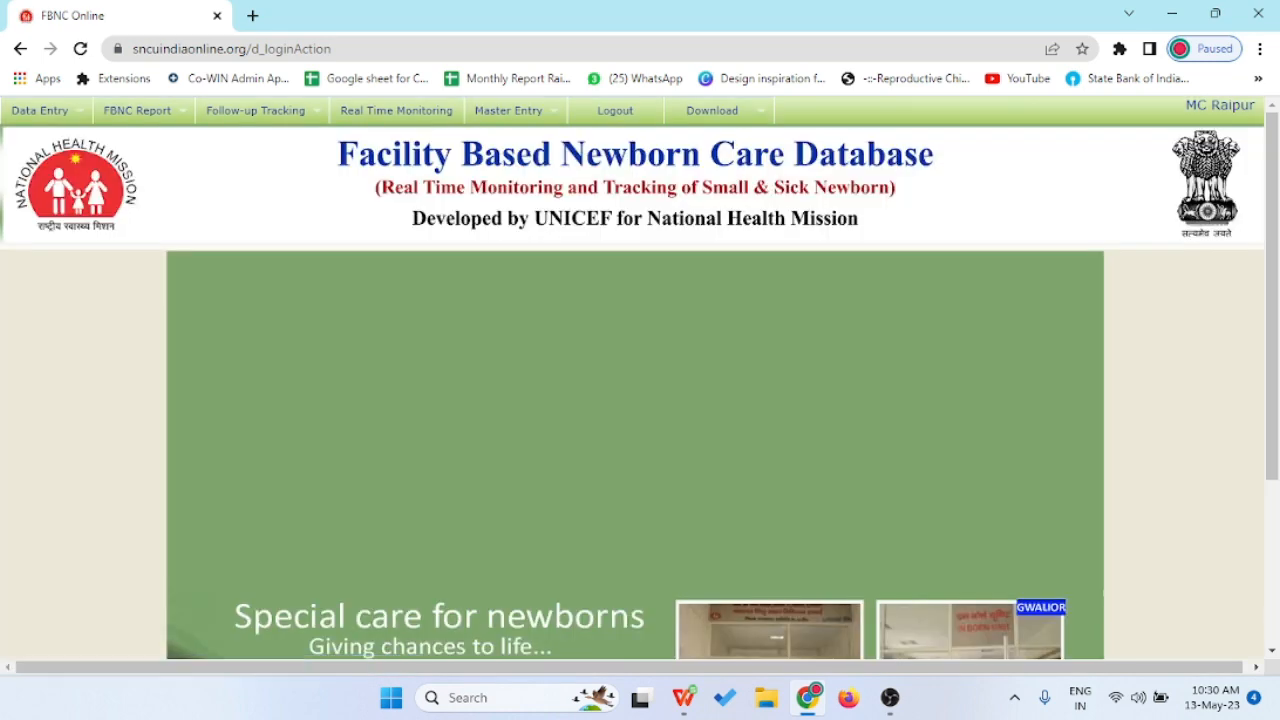
- Open Master Entry > Ward/Village > Create Village/Ward to get the blank entry form
mouse_move(515, 111)
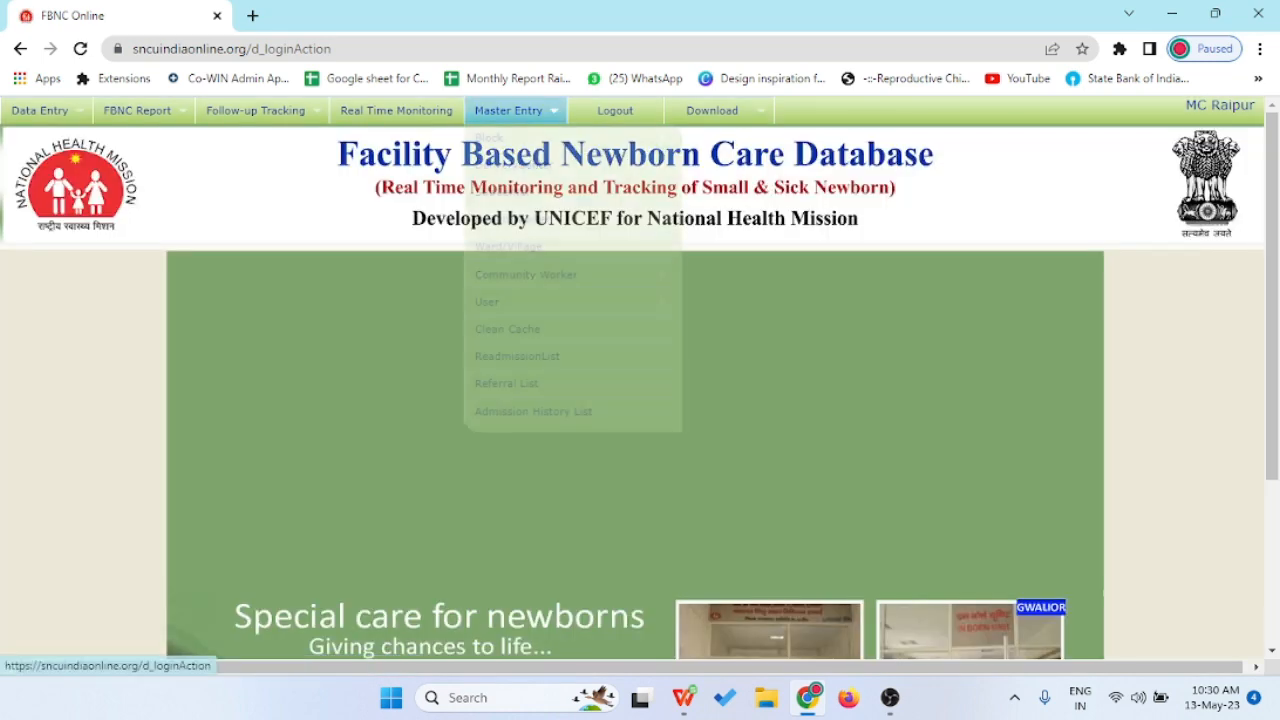
mouse_move(510, 246)
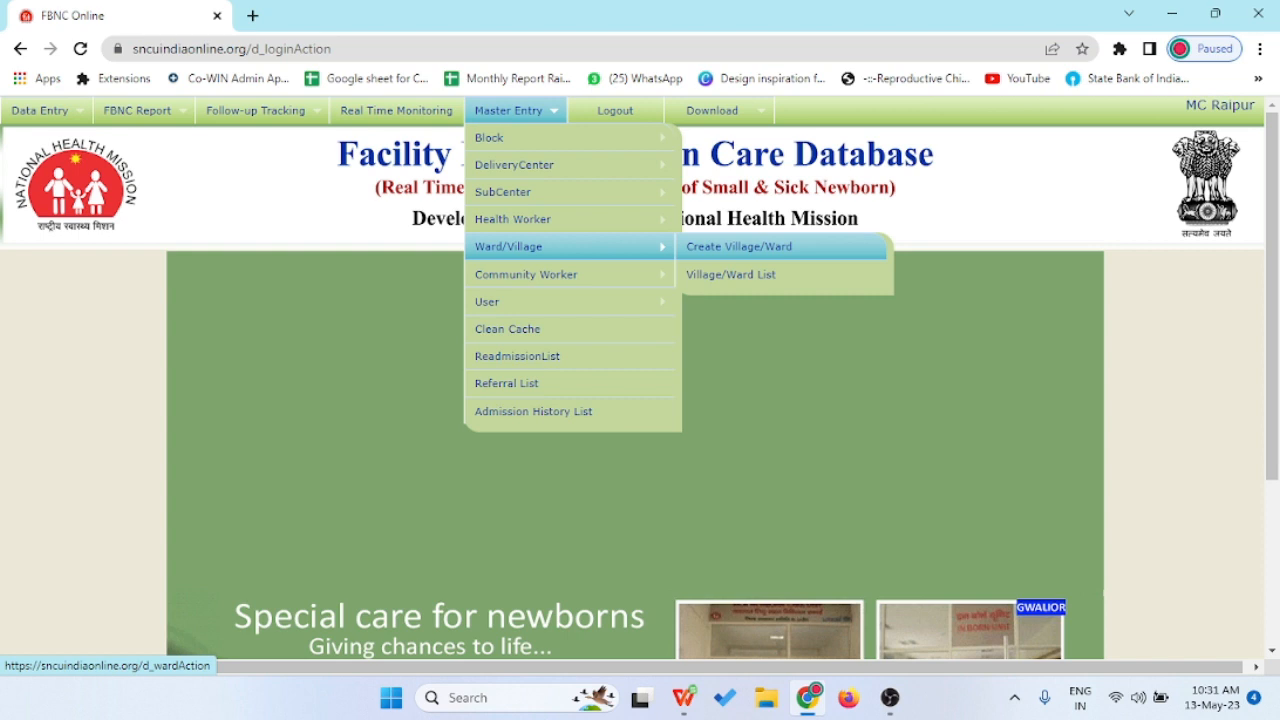
click(739, 246)
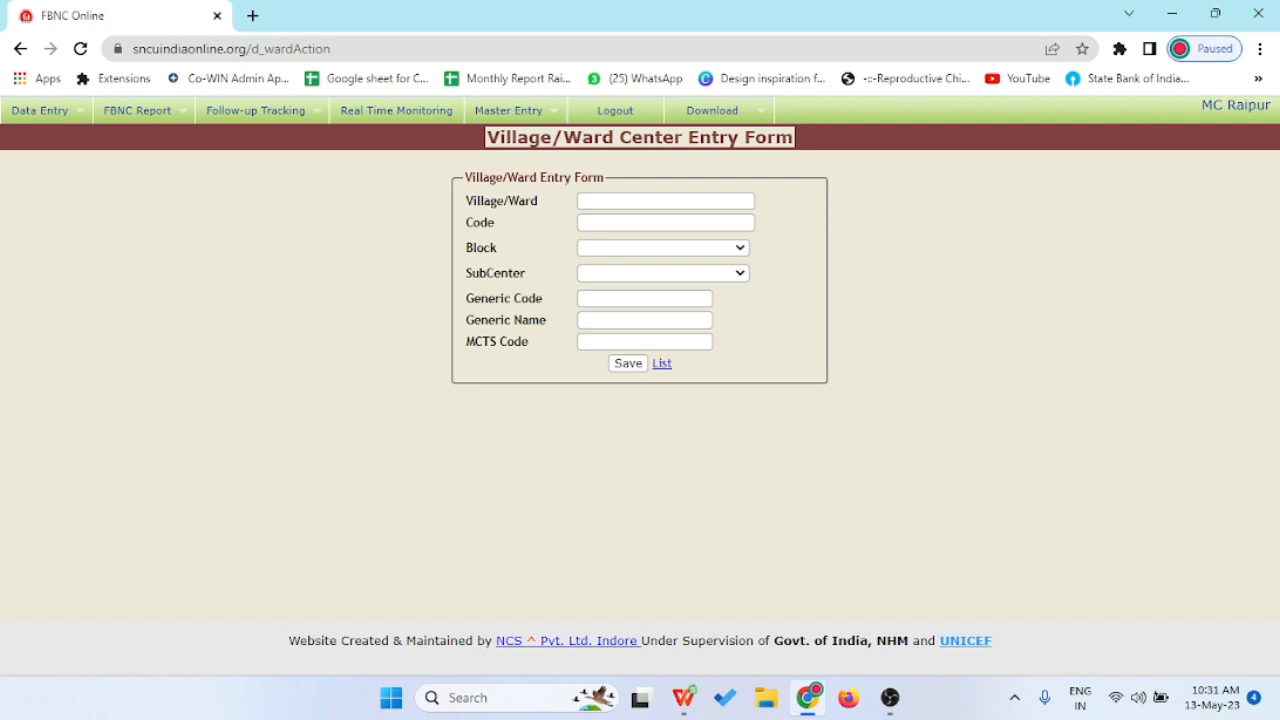
mouse_move(508, 110)
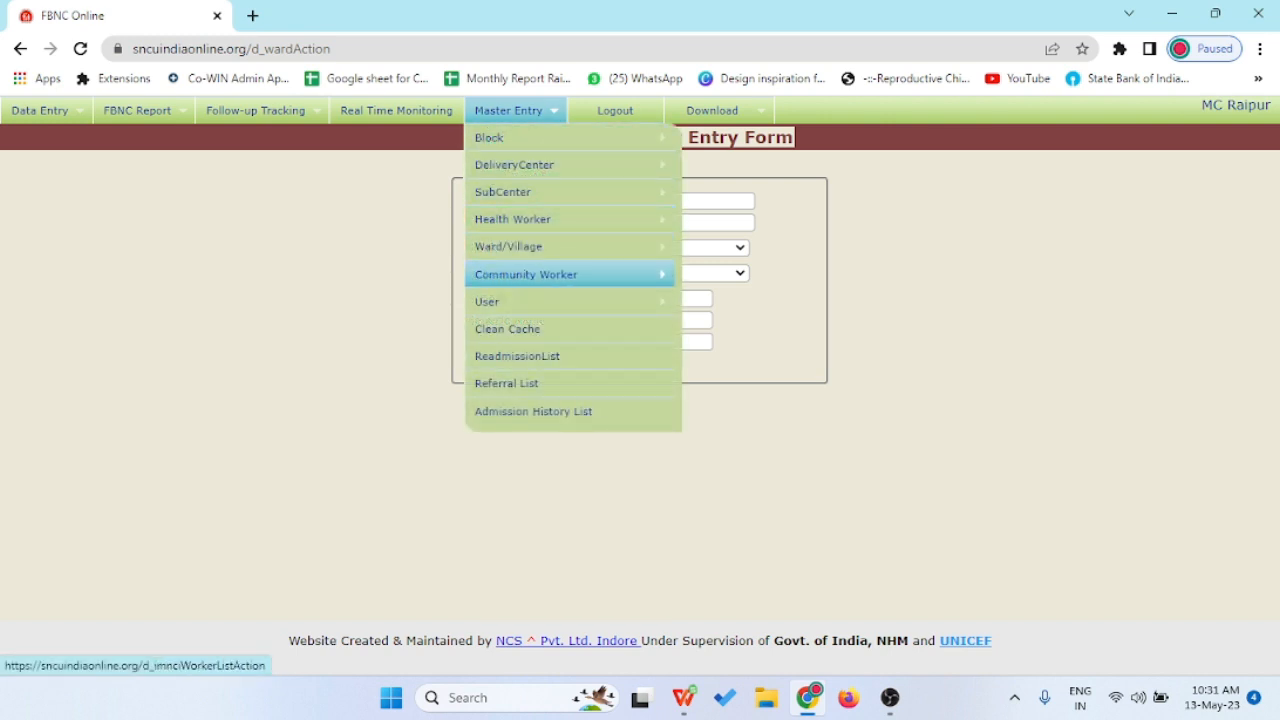
mouse_move(540, 219)
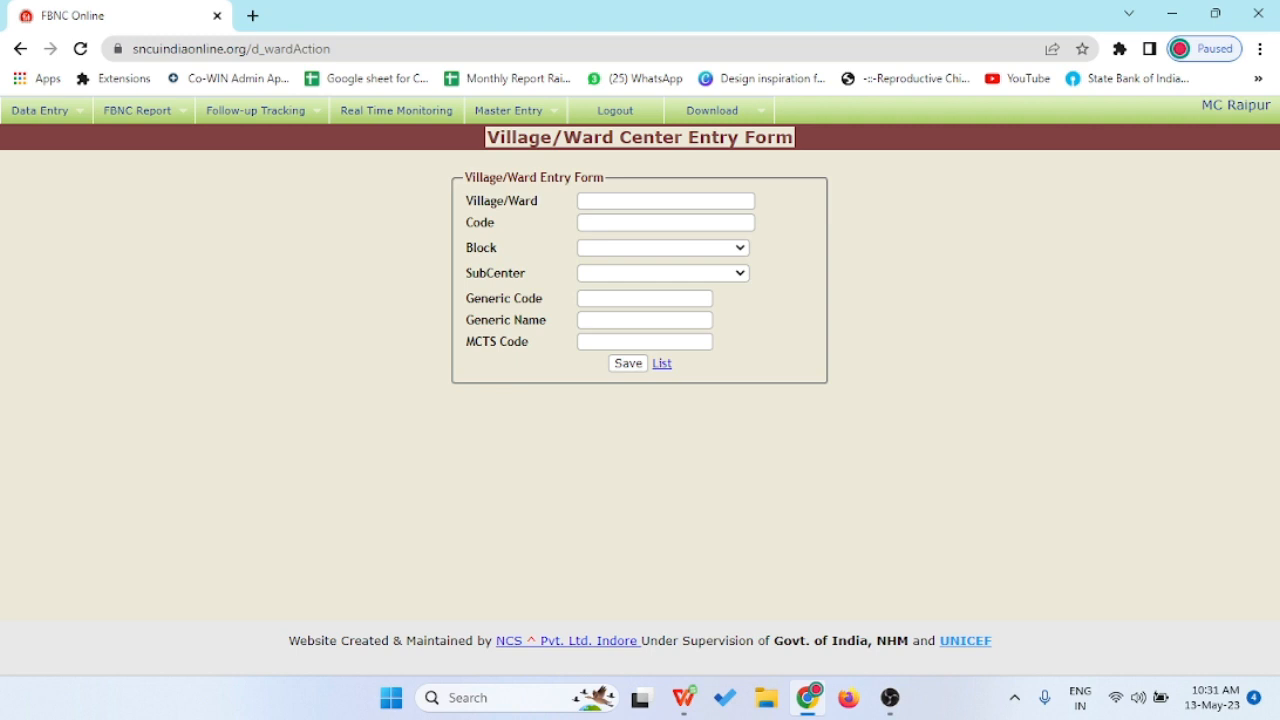
mouse_move(46, 111)
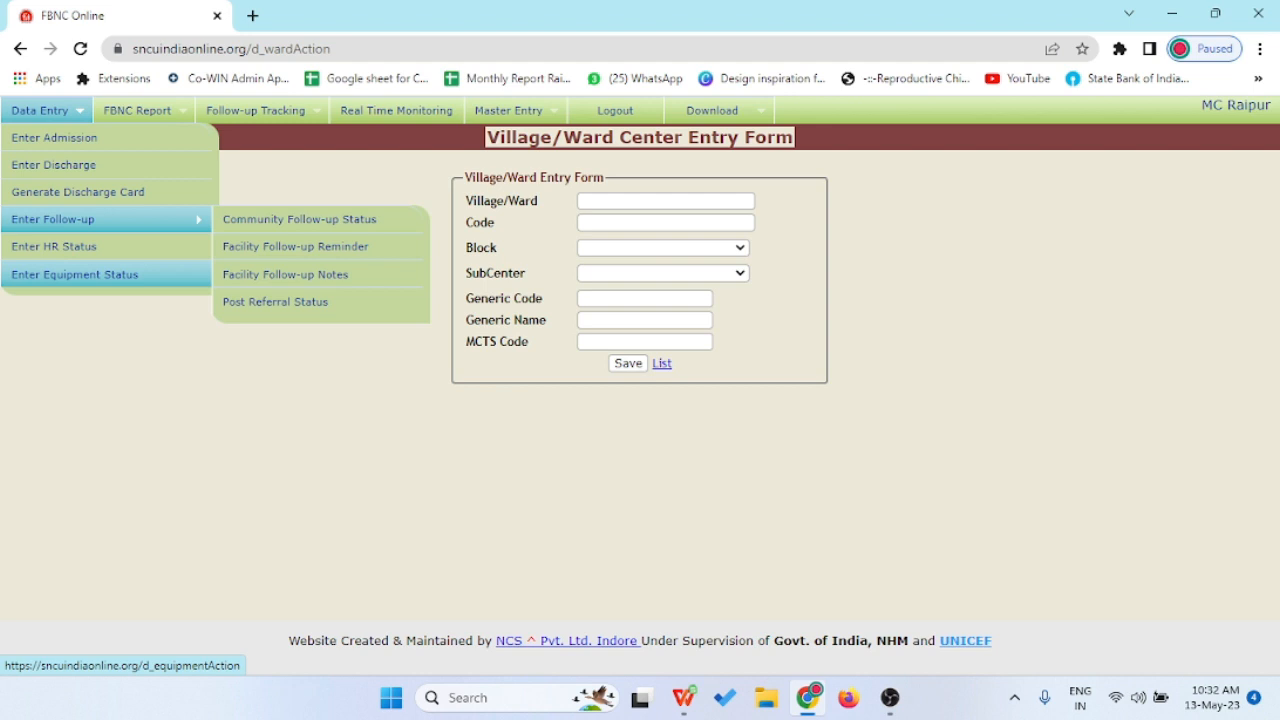
- Open Enter Equipment Status and review the available and non-functional equipment counts
click(75, 274)
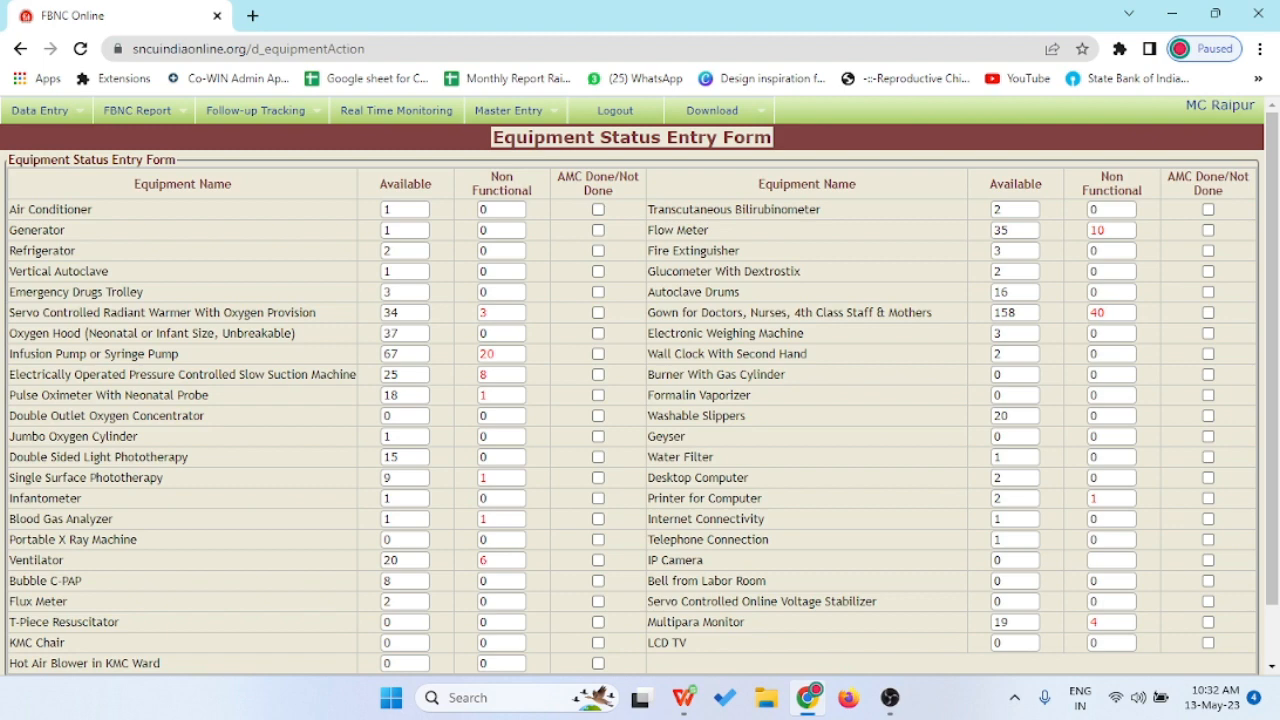
scroll(640, 386, down, 1)
scroll(640, 386, up, 1)
scroll(640, 386, down, 1)
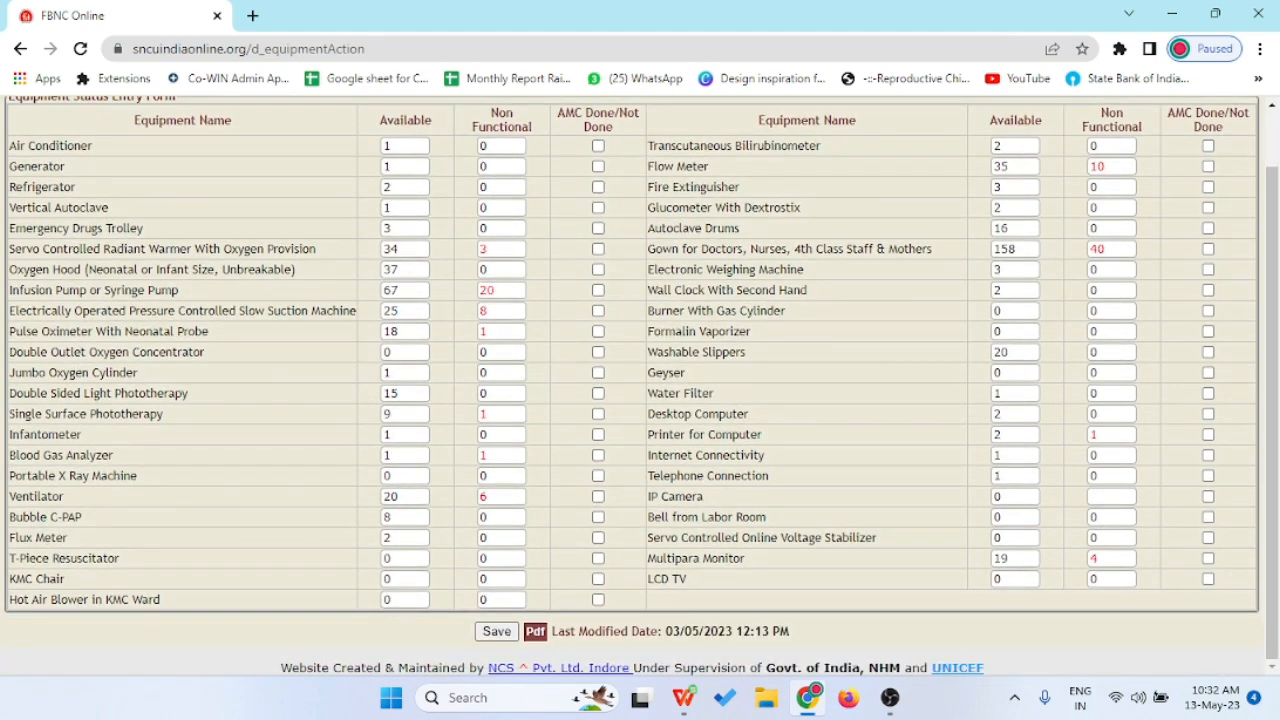
scroll(640, 386, up, 1)
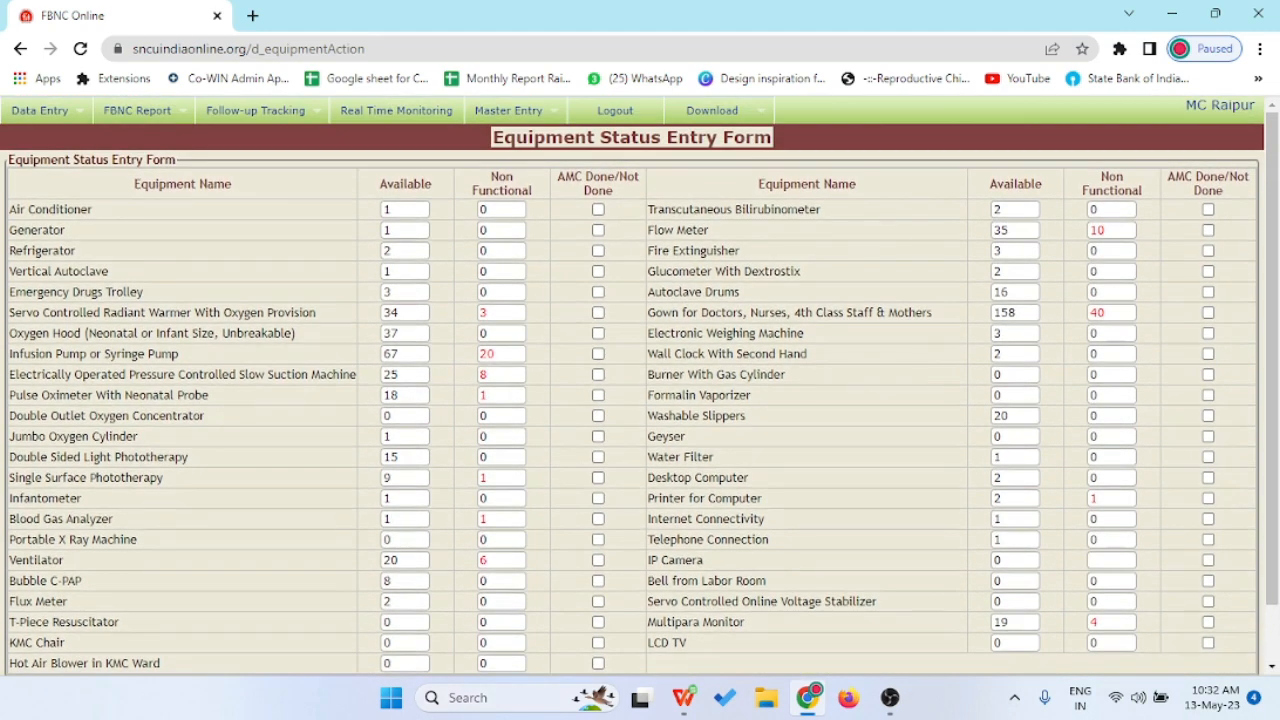
scroll(640, 386, down, 1)
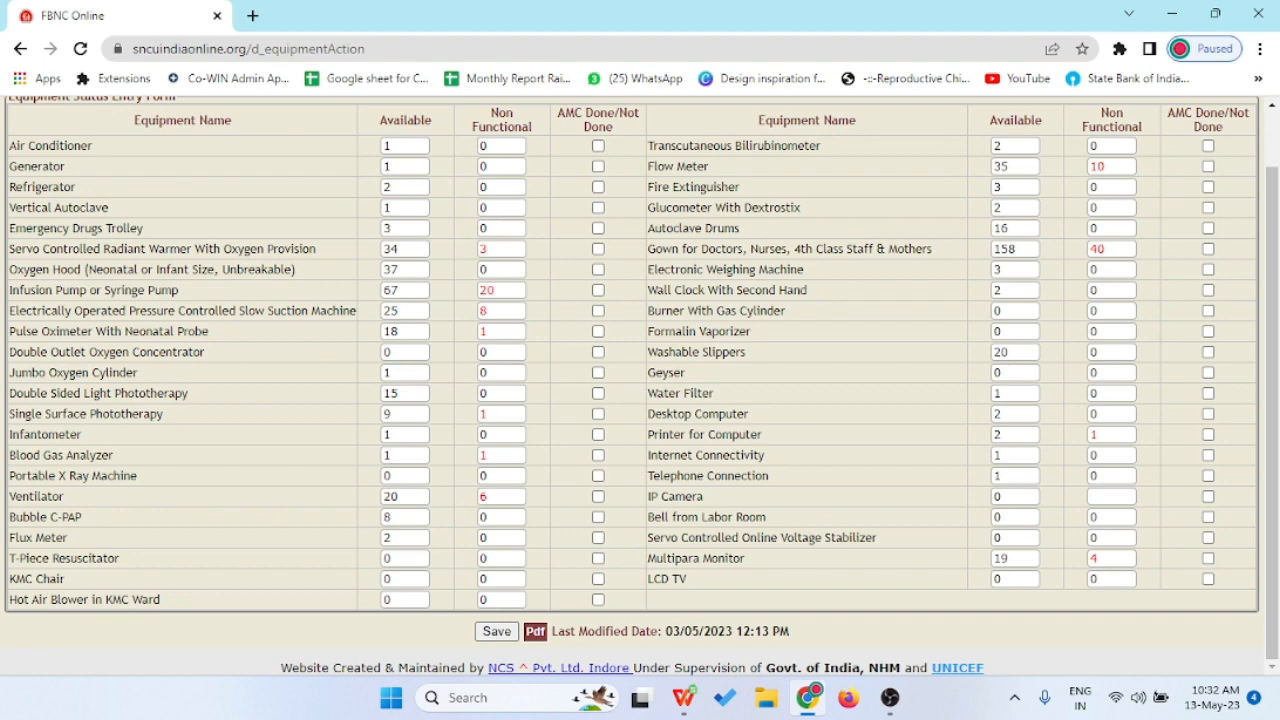
scroll(640, 380, up, 1)
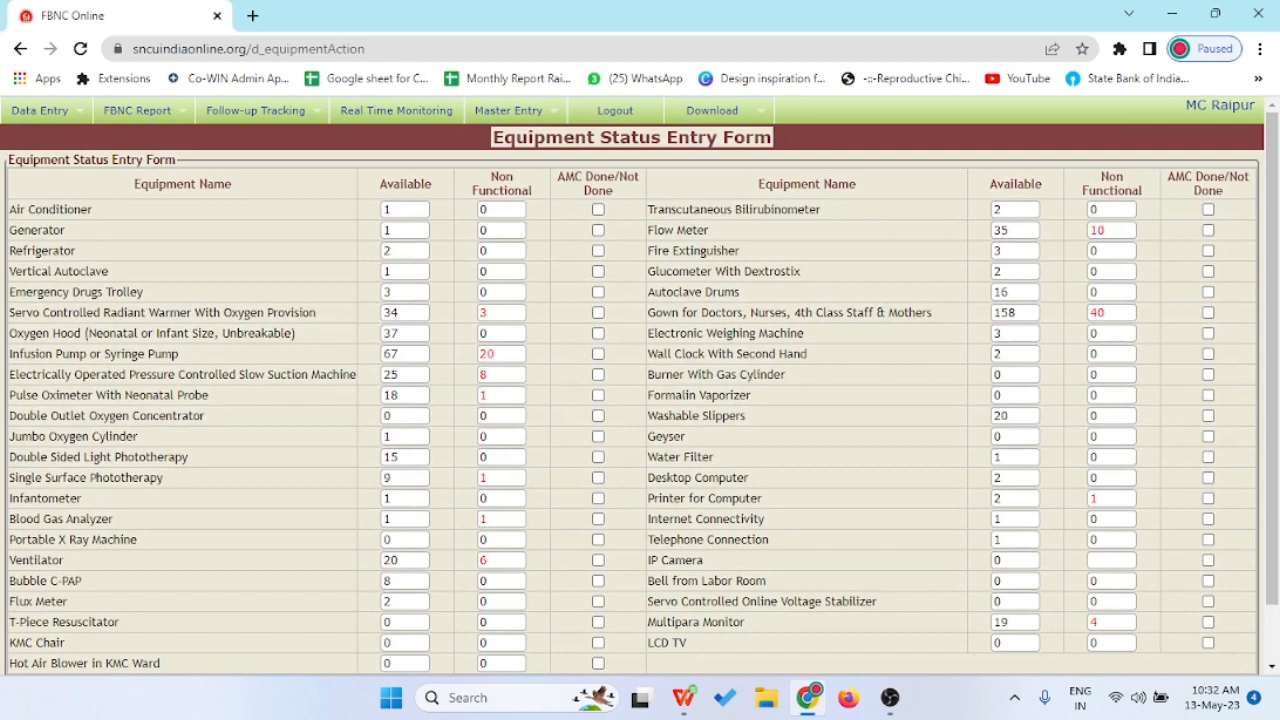
- Open the HR Entry Form (3 doctors, 22 staff nurses sanctioned) and look over its Name, Surname and Designation fields
mouse_move(42, 111)
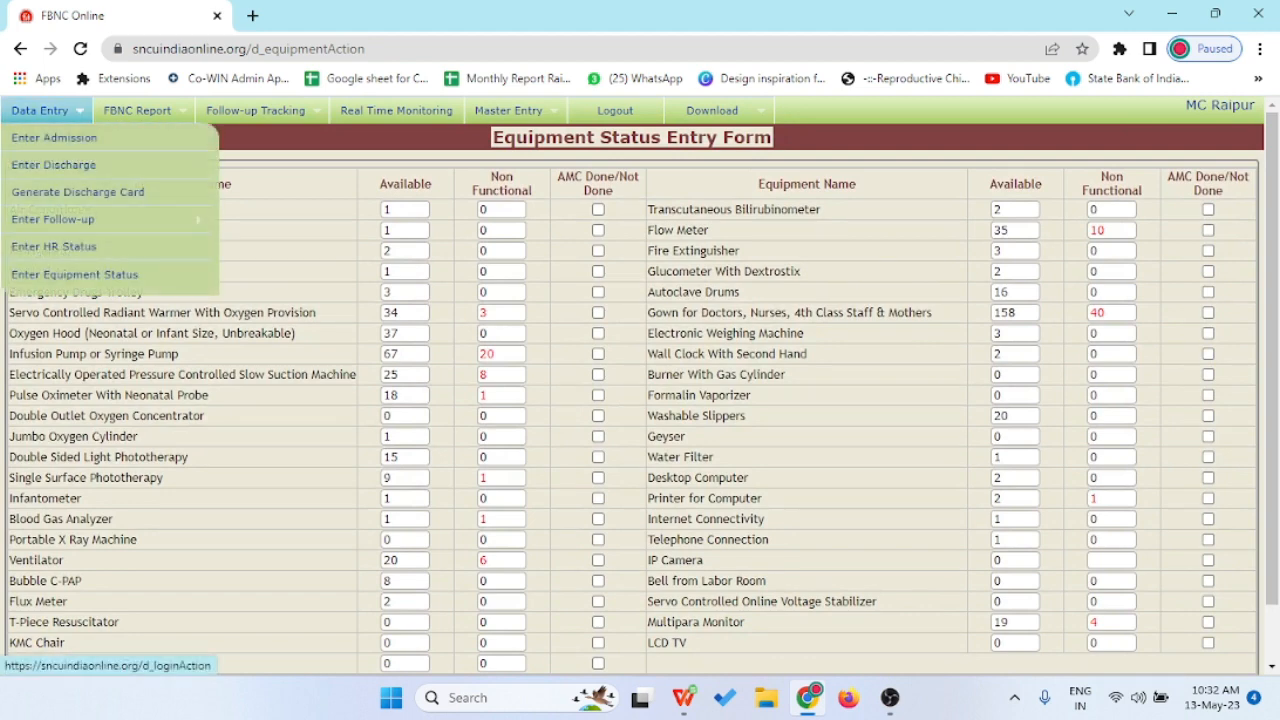
click(54, 246)
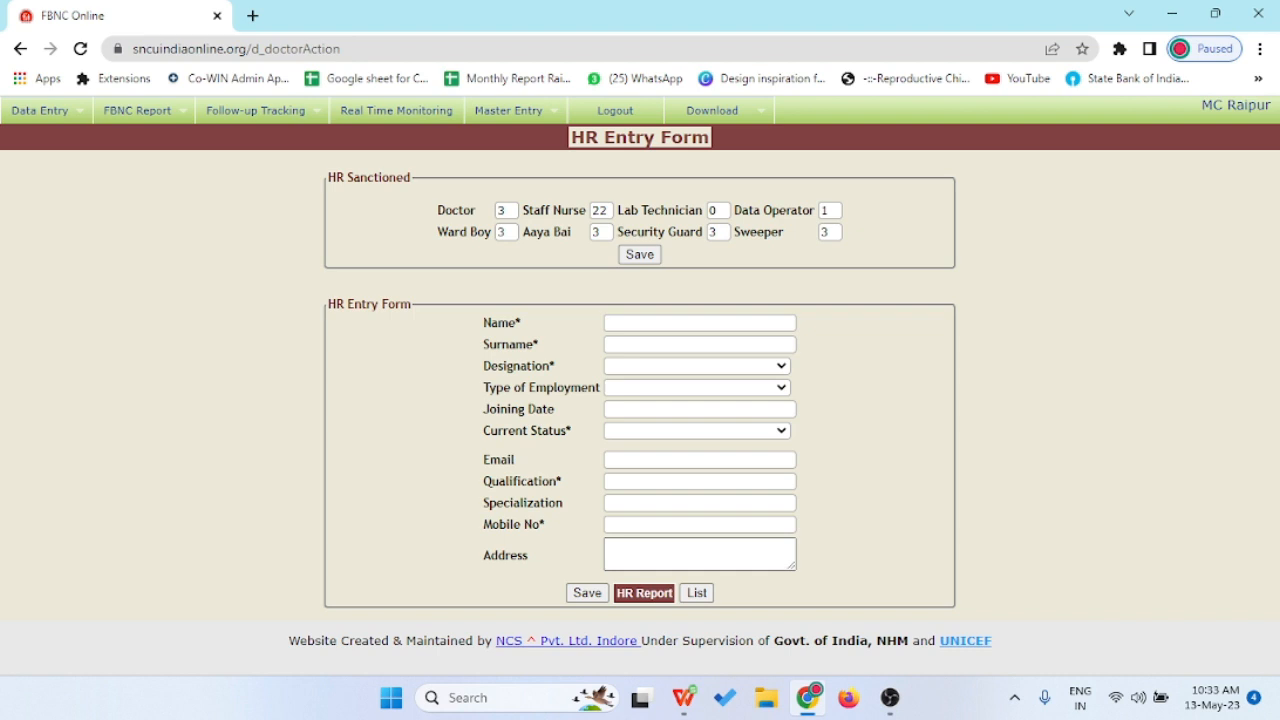
click(699, 323)
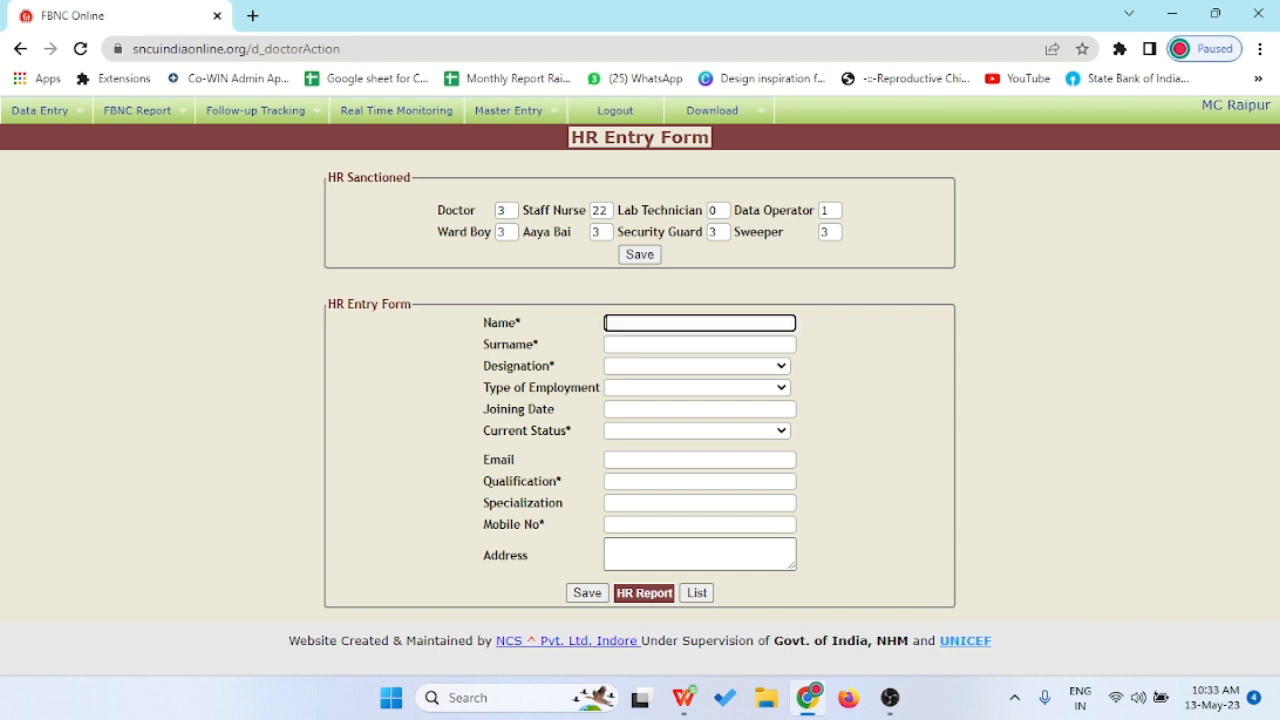
click(699, 345)
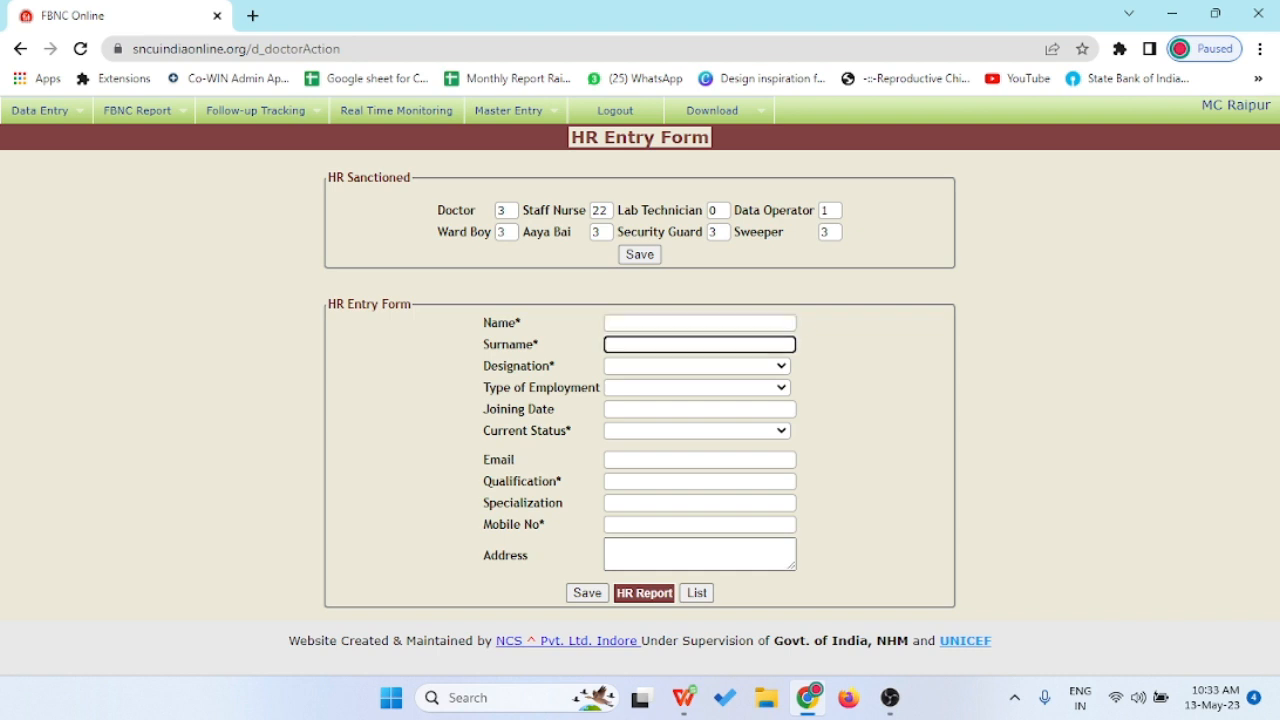
click(698, 366)
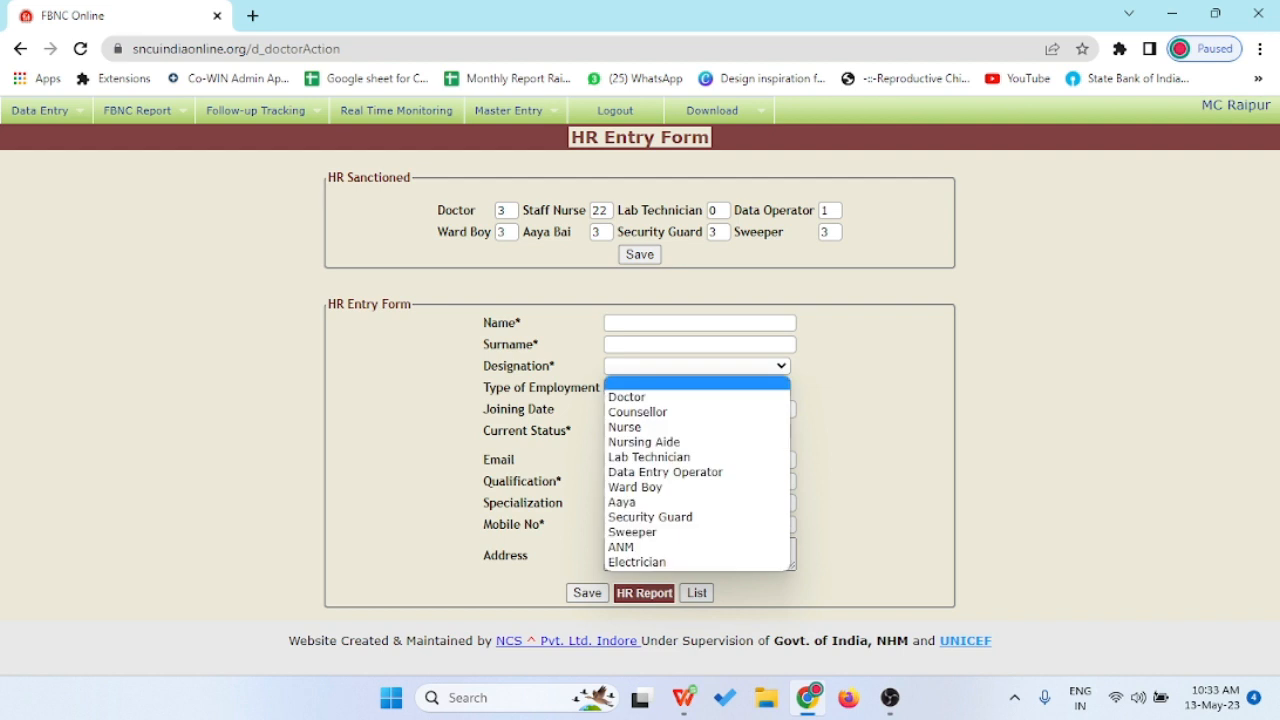
click(698, 367)
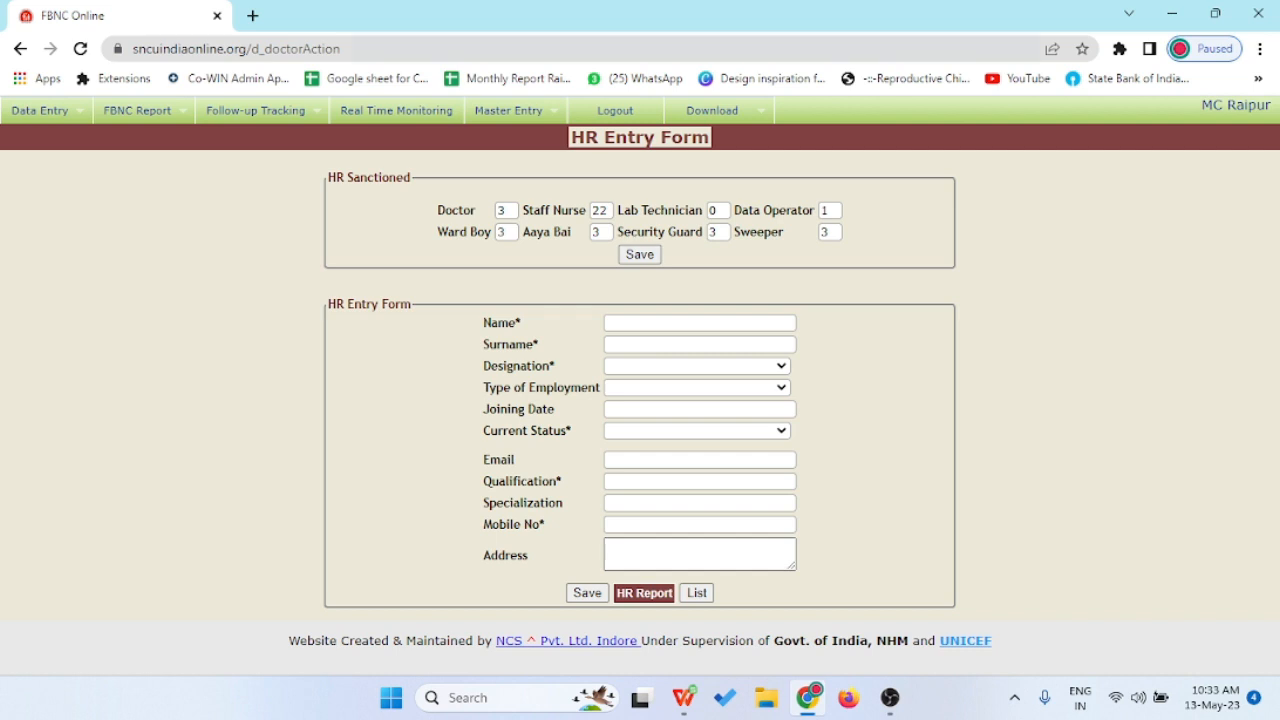
mouse_move(42, 111)
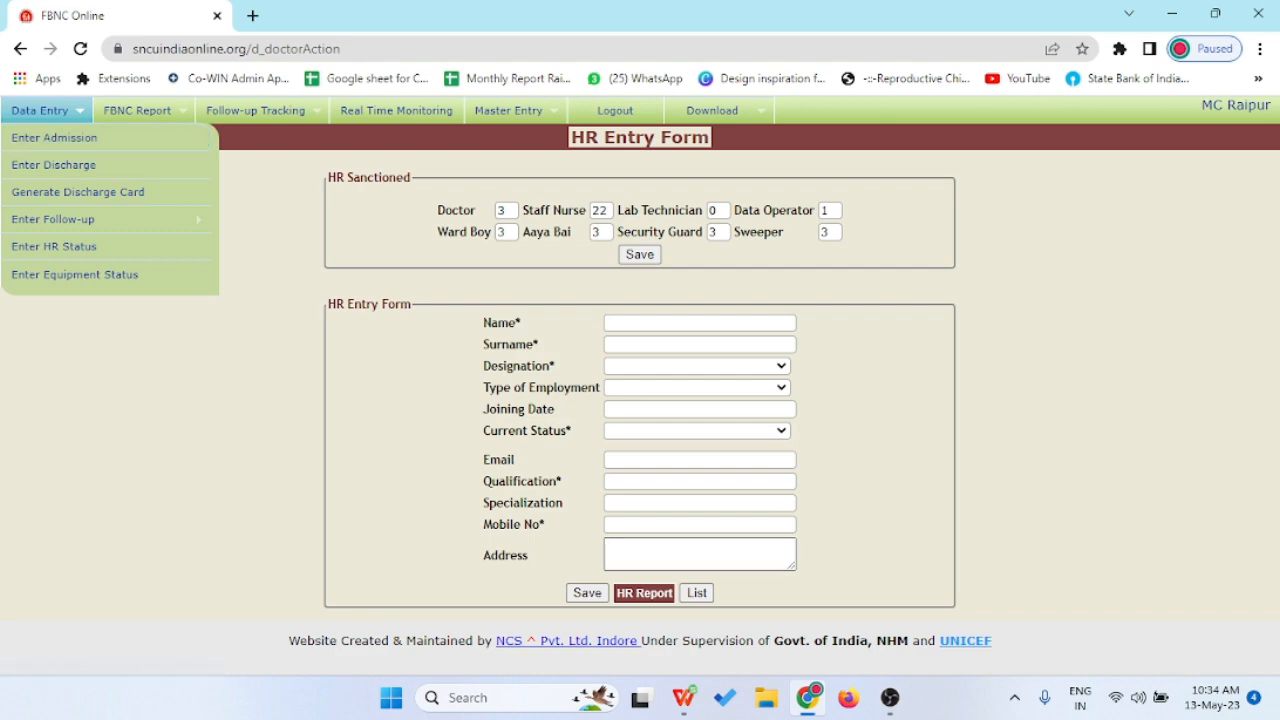
click(890, 697)
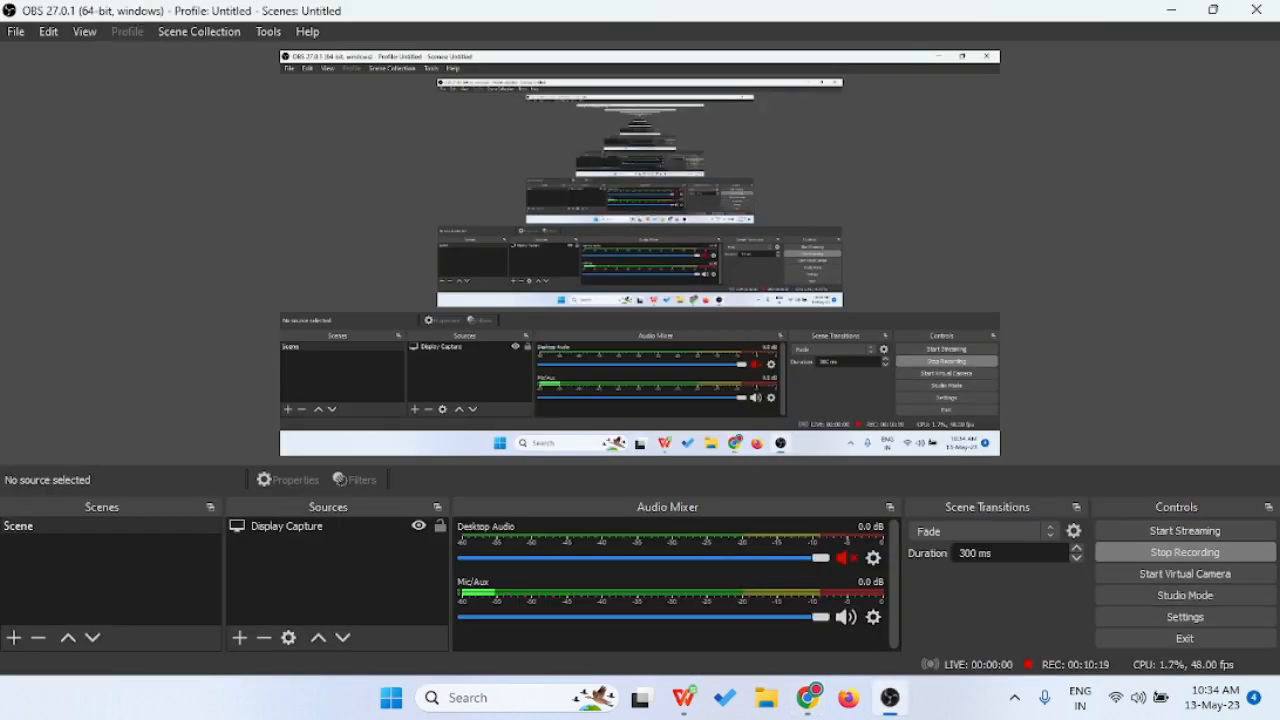
click(808, 697)
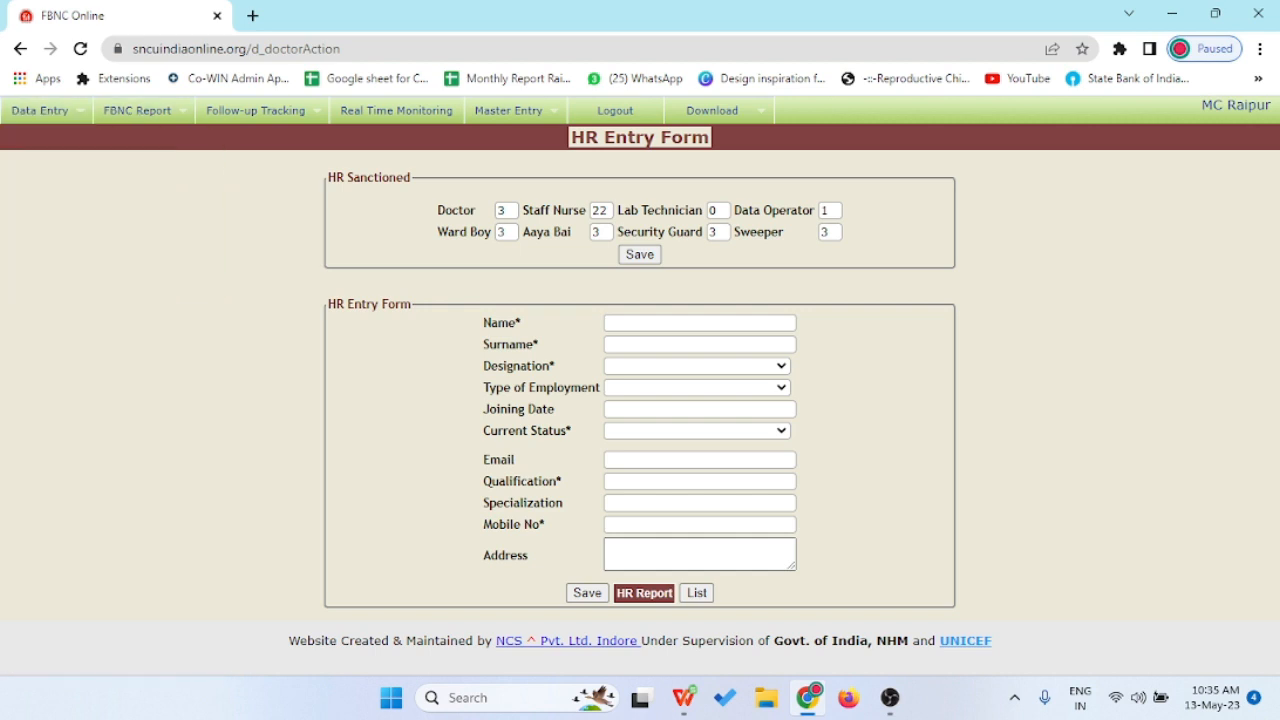
- Open Enter Admission to show a blank New Born Admission Record Form with FBNC ID prefix IND/RPR/SNCU3/2023
click(54, 138)
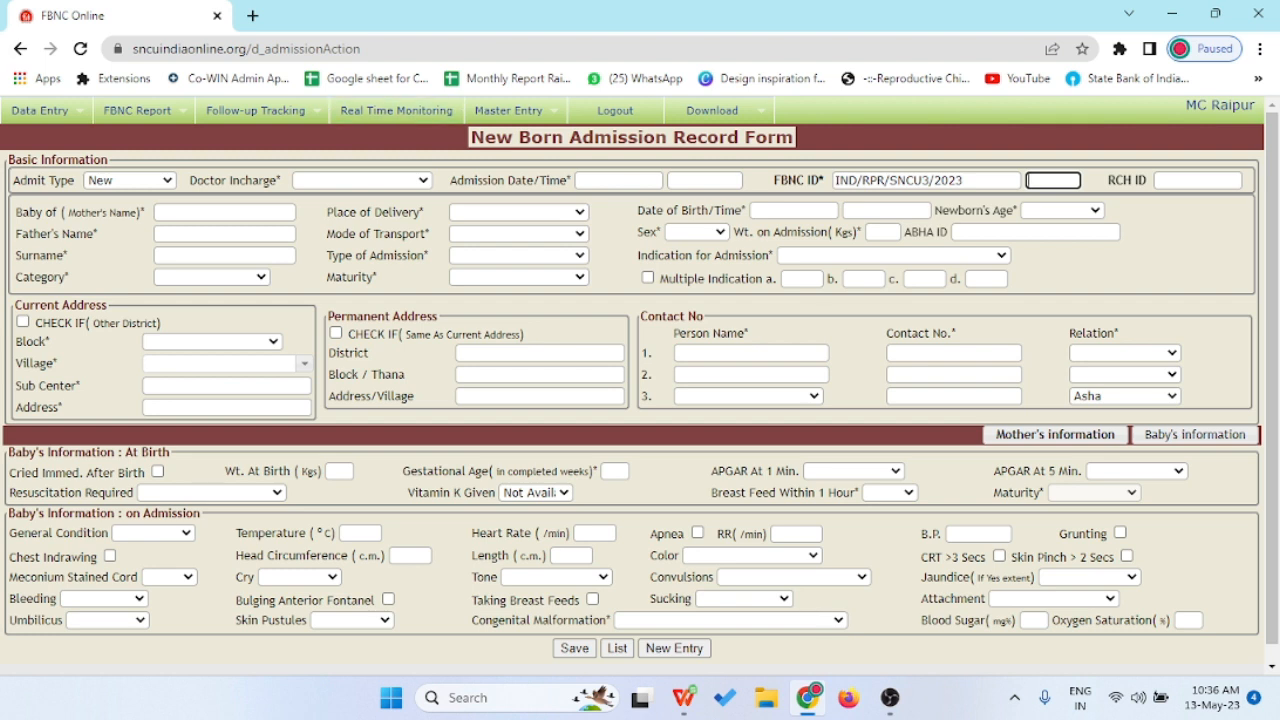
- Open Enter Discharge from the Data Entry menu to show the empty Discharge Entry Form
mouse_move(40, 110)
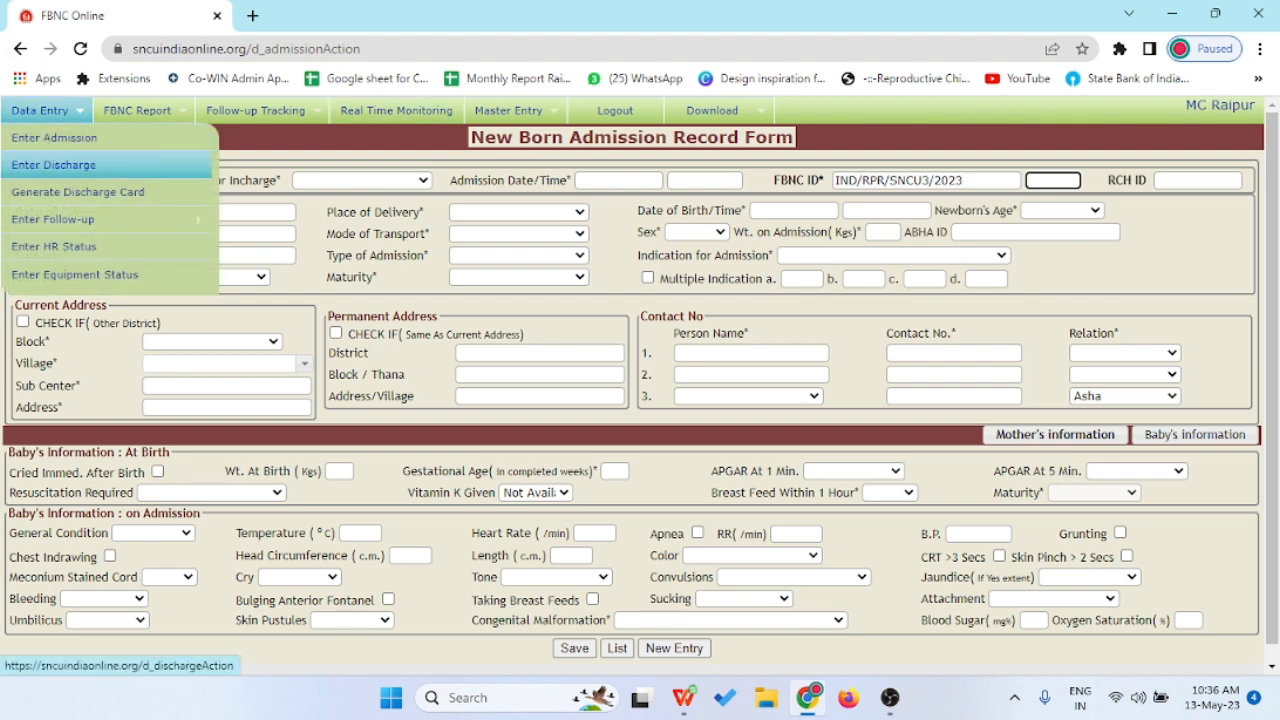
click(54, 165)
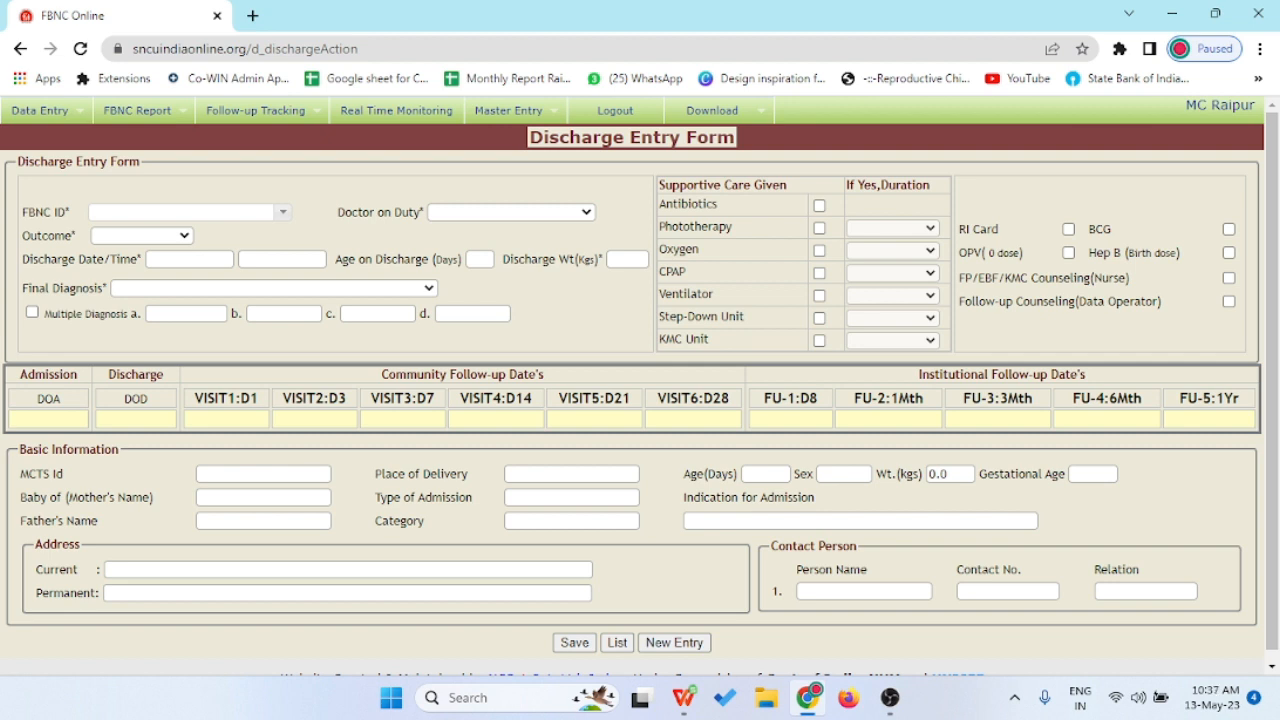
click(512, 212)
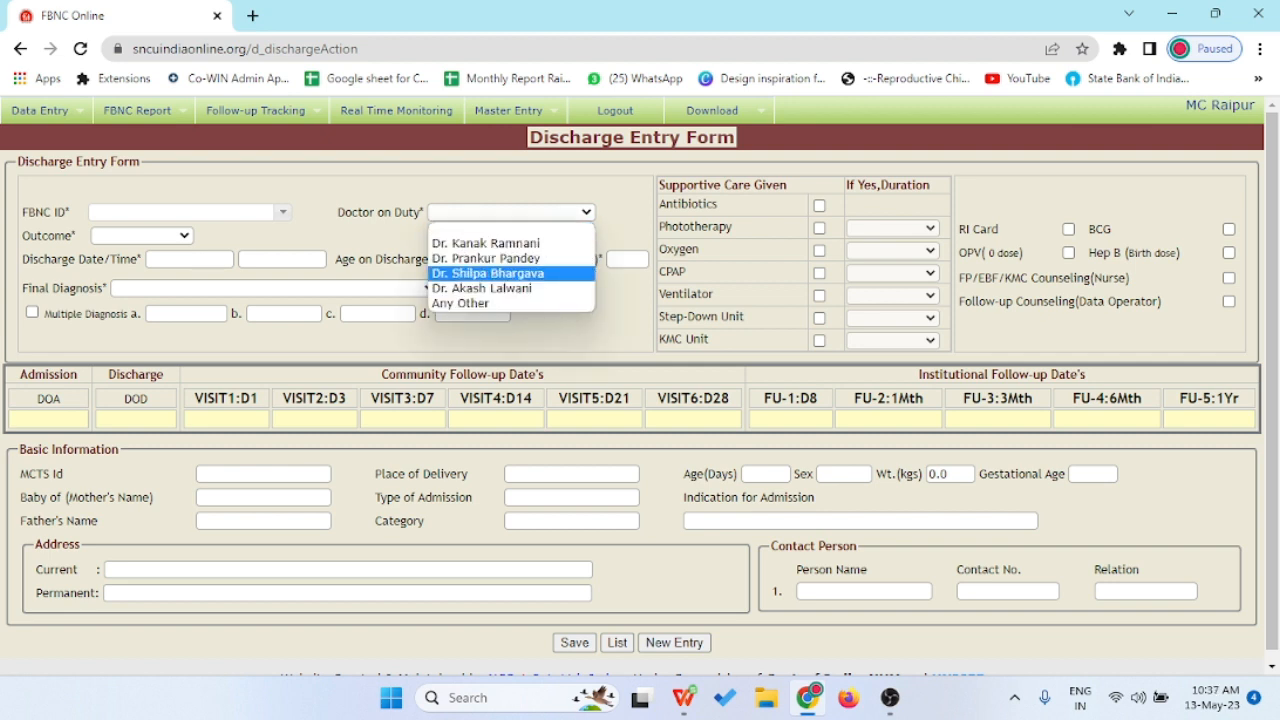
click(142, 236)
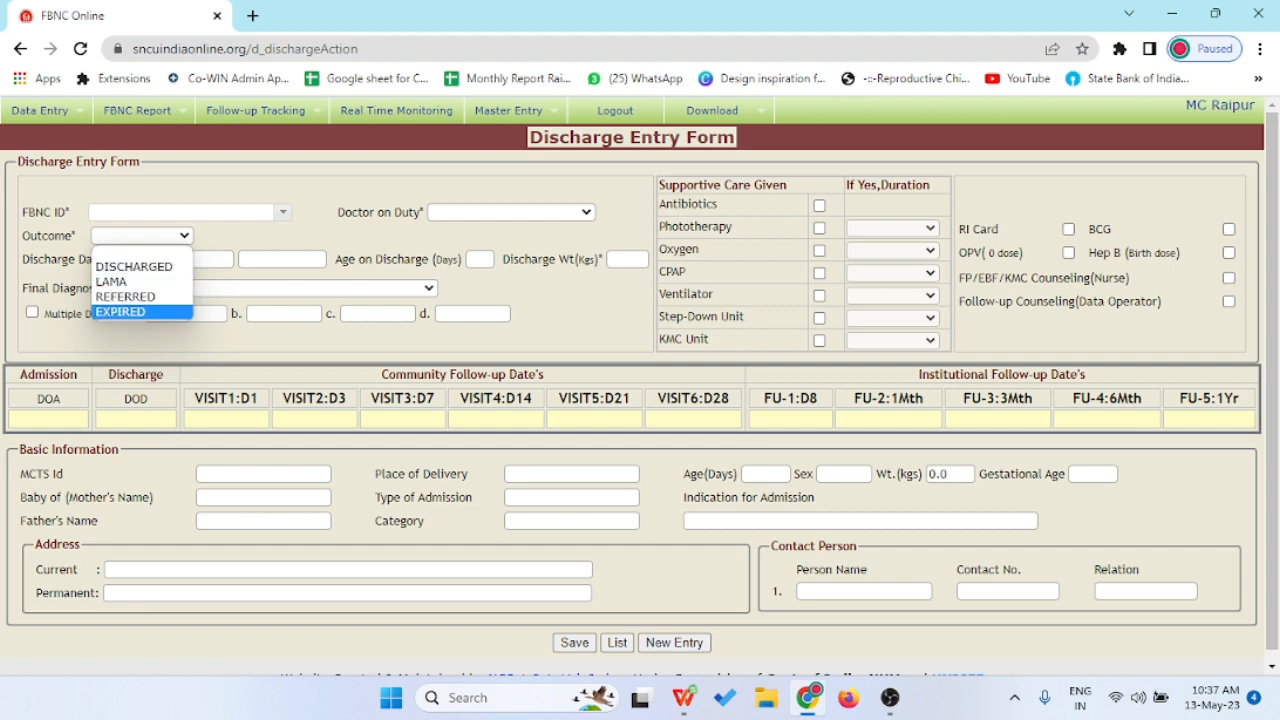
key(Escape)
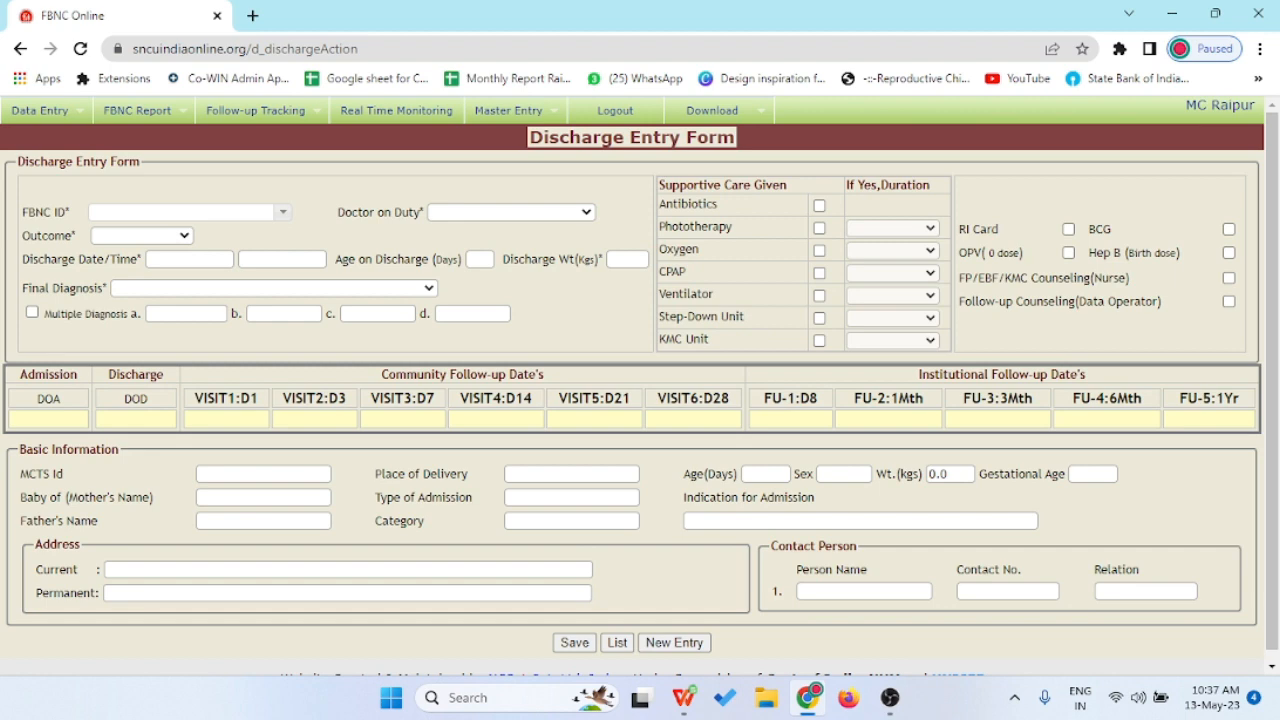
click(428, 288)
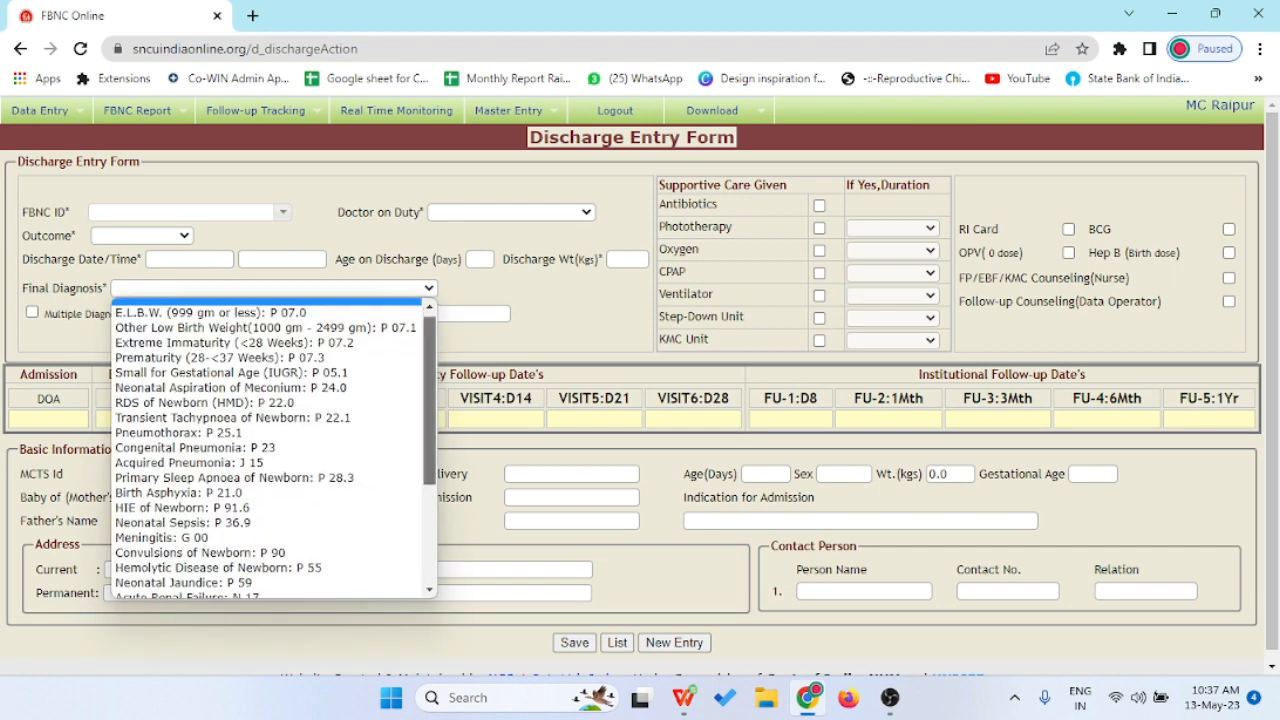
scroll(270, 450, down, 5)
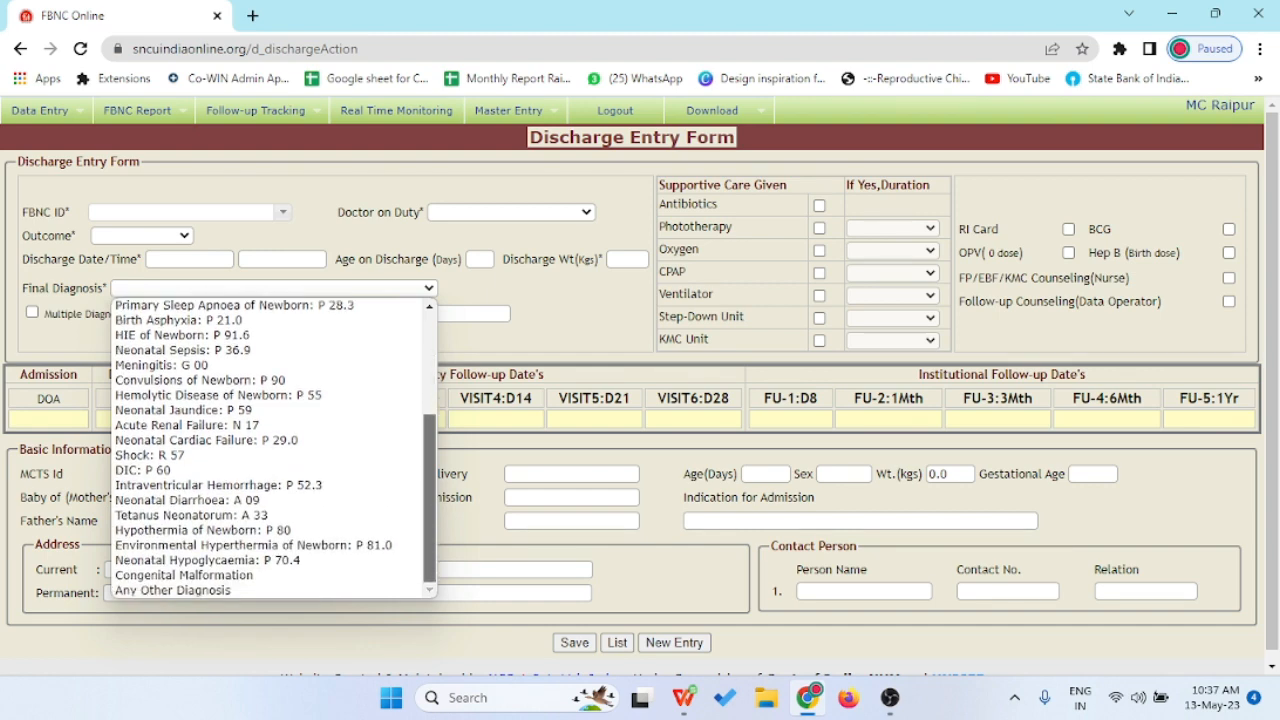
scroll(270, 450, up, 5)
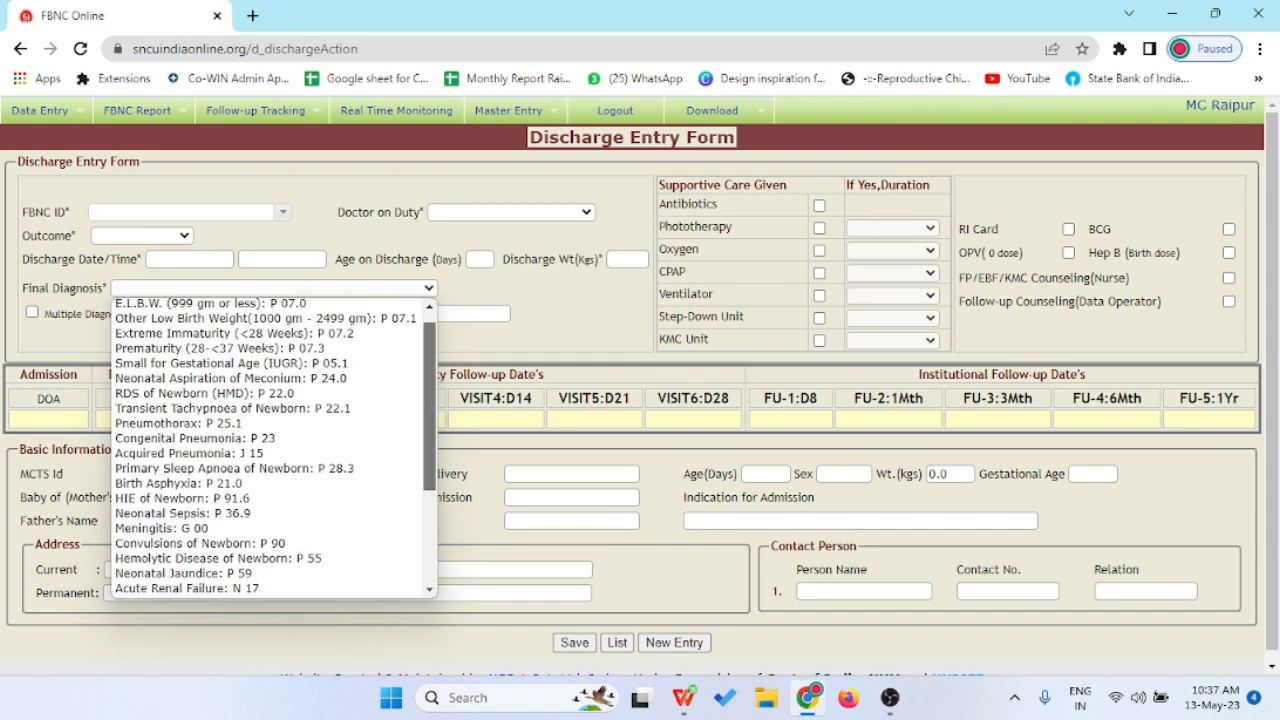
key(Down)
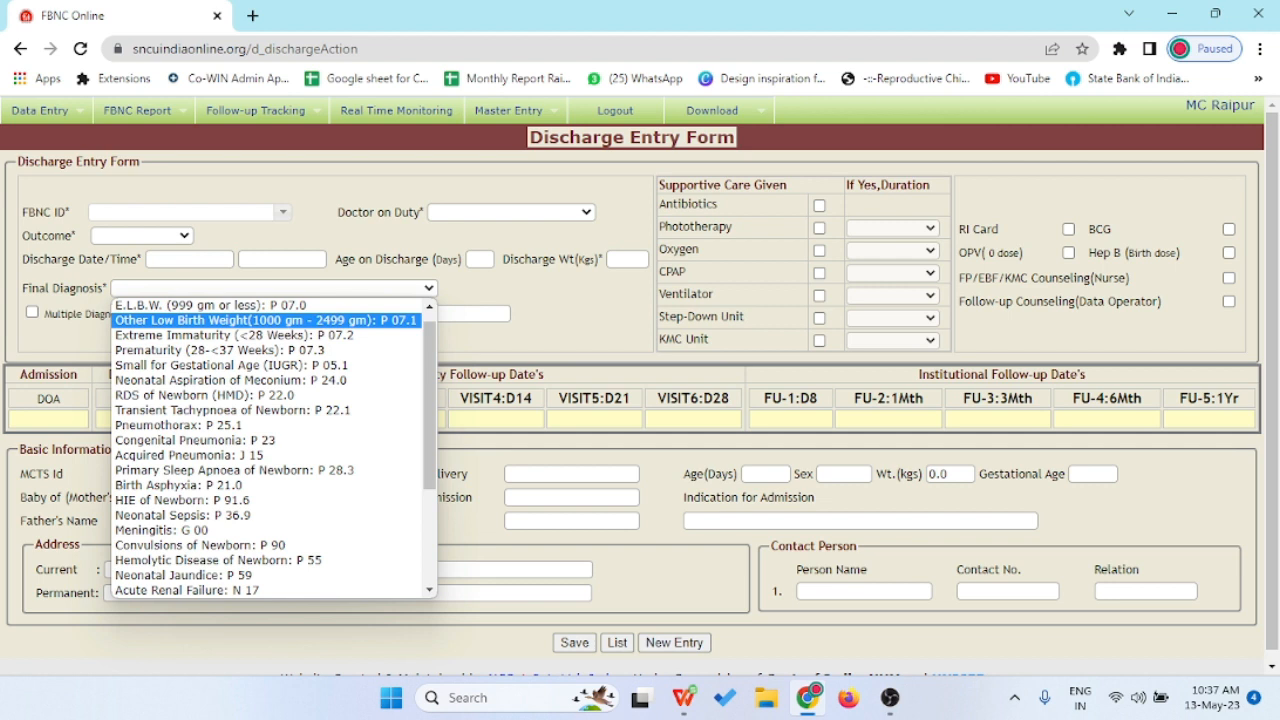
key(Up)
key(Down)
key(Down)
key(Down)
key(Up)
key(Up)
key(Down)
key(Down)
key(Down)
key(Up)
key(Down)
key(Down)
key(Down)
key(Down)
key(Down)
key(Down)
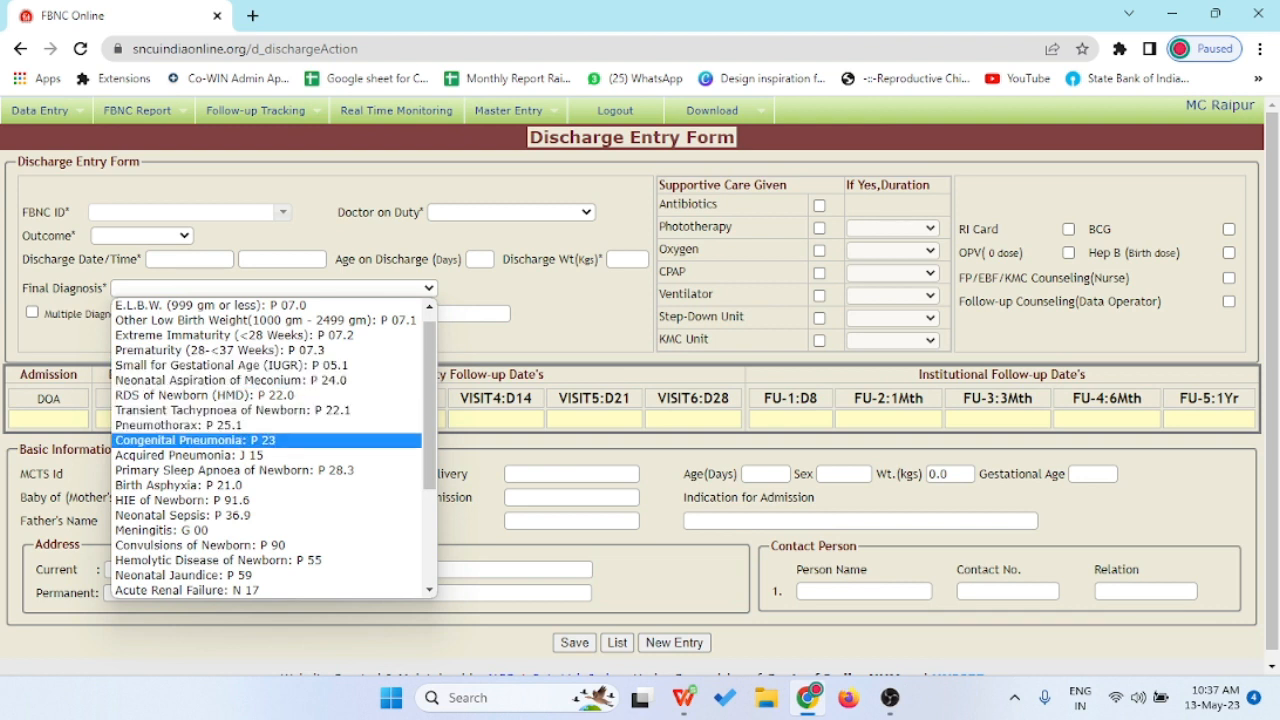
key(Down)
key(Down)
key(Down)
key(Down)
key(Up)
key(Up)
key(Up)
key(Up)
key(Up)
key(Up)
key(Up)
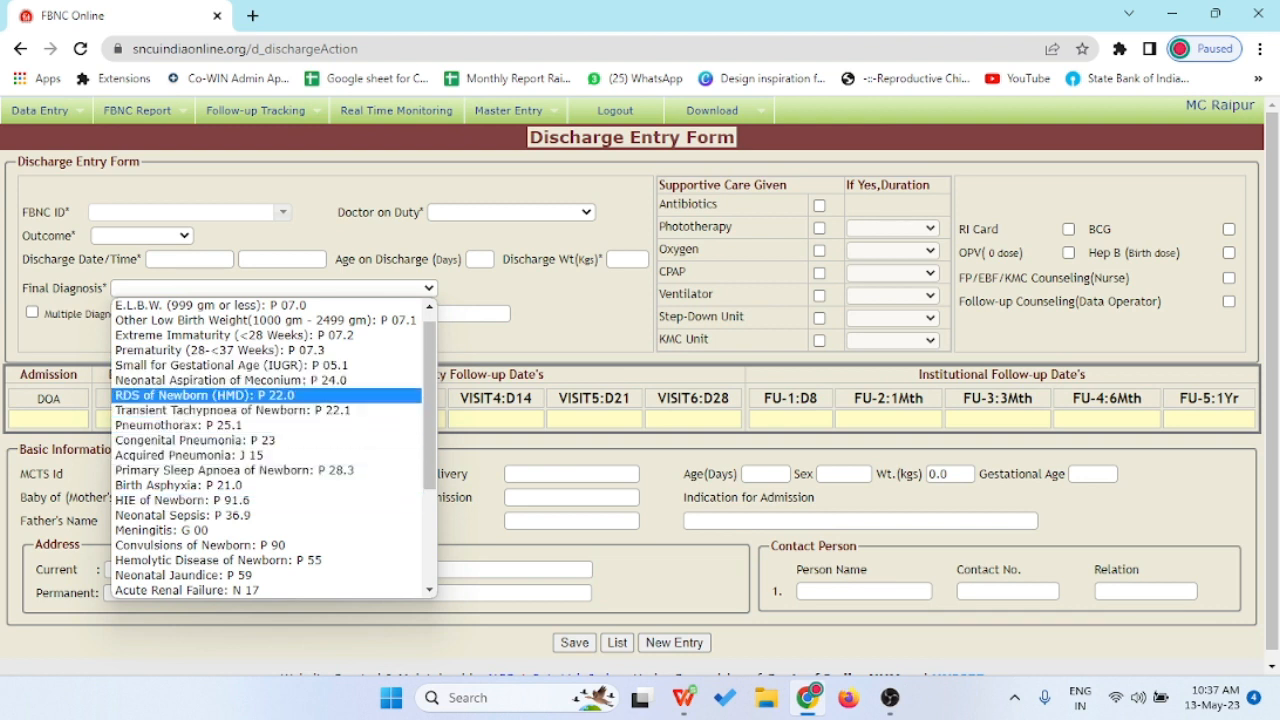
key(Down)
key(Down)
key(Down)
key(Down)
key(Down)
key(Down)
key(Down)
key(Down)
key(Down)
key(Up)
key(Up)
key(Up)
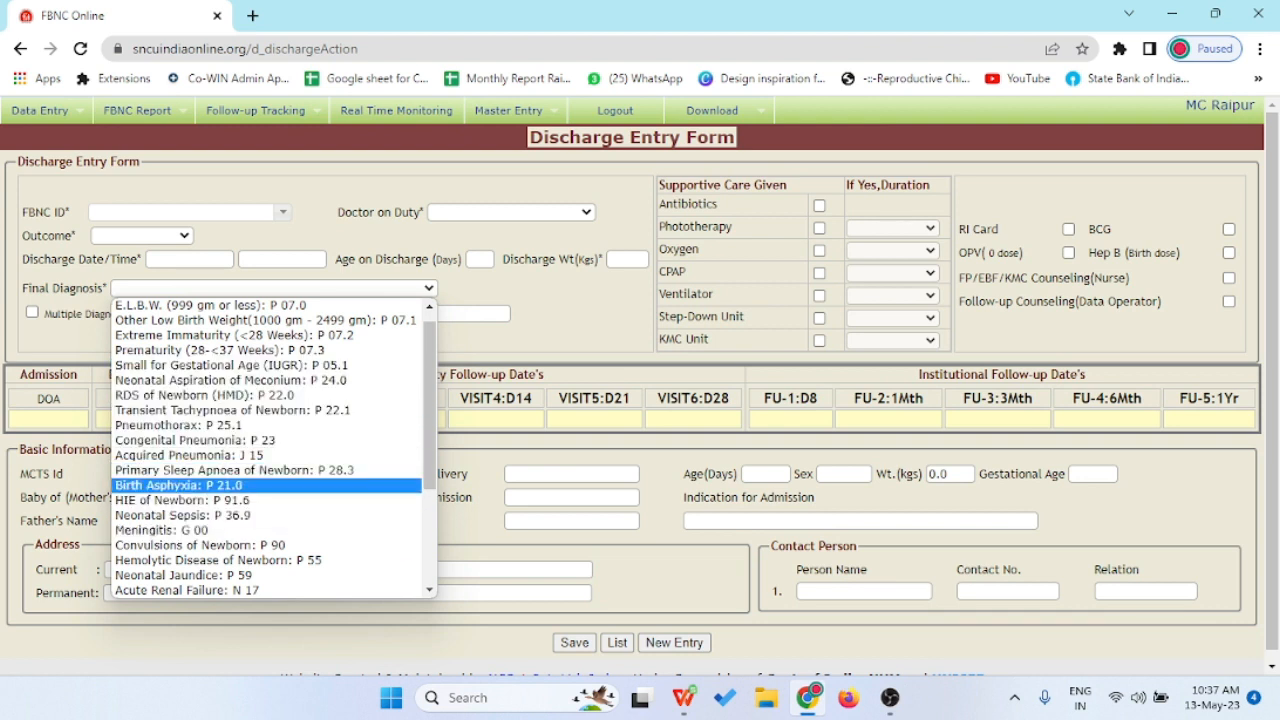
key(Up)
key(Up)
key(Up)
key(Down)
key(Down)
key(Down)
key(Down)
key(Down)
key(Down)
key(Up)
key(Up)
key(Up)
key(Up)
key(Up)
key(Up)
key(Up)
key(Up)
key(Up)
scroll(266, 448, down, 2)
scroll(266, 448, down, 4)
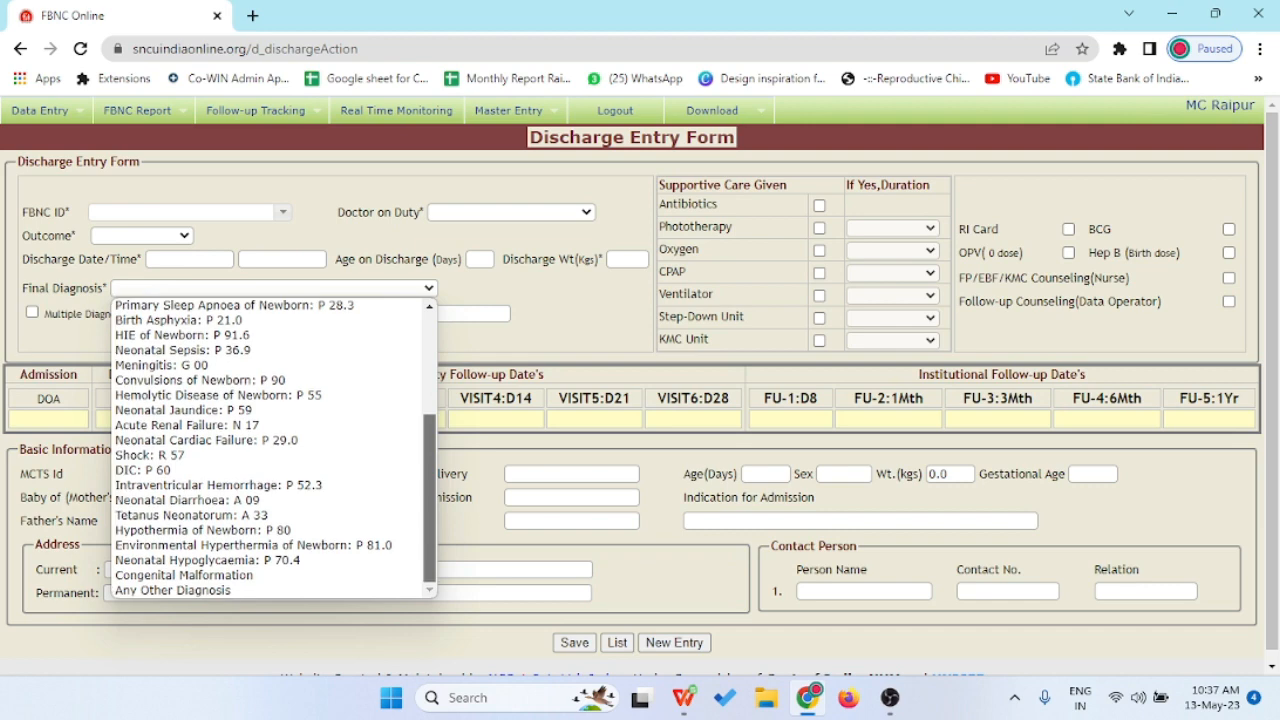
key(Escape)
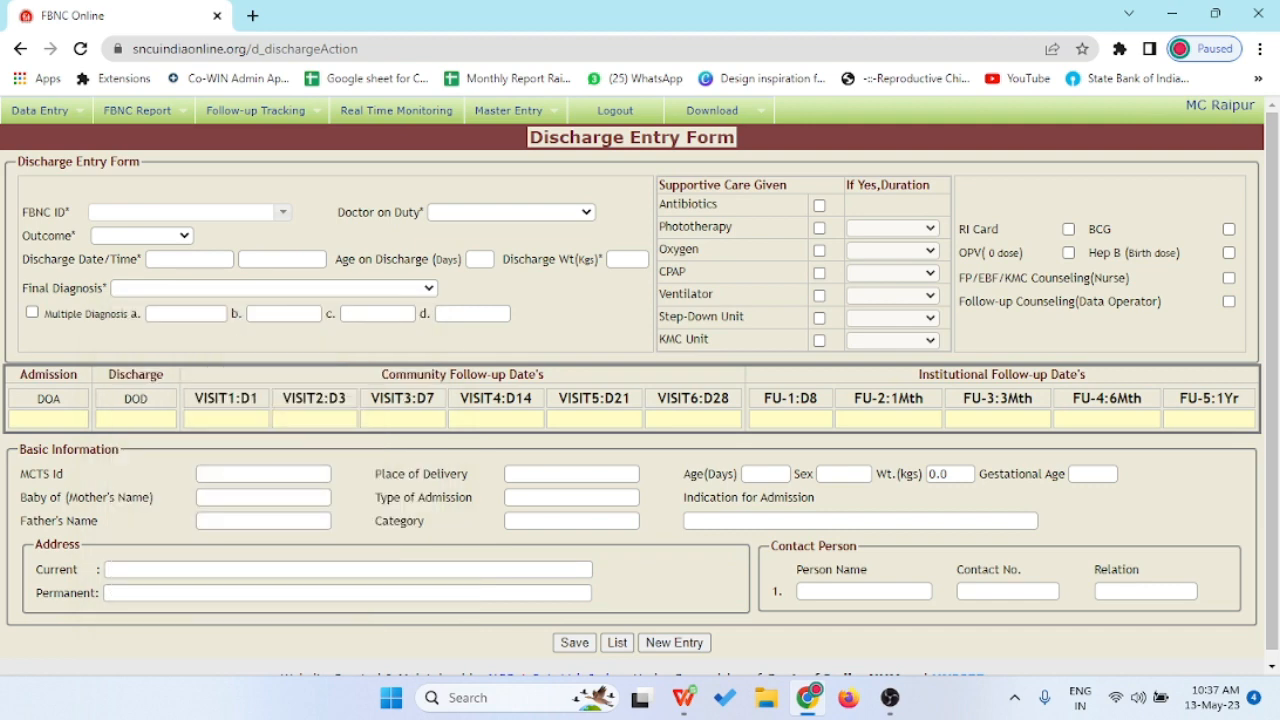
- Set the final diagnosis to Extreme Immaturity (<28 Weeks) and tick Multiple Diagnosis, leaving the additional diagnosis empty
click(274, 288)
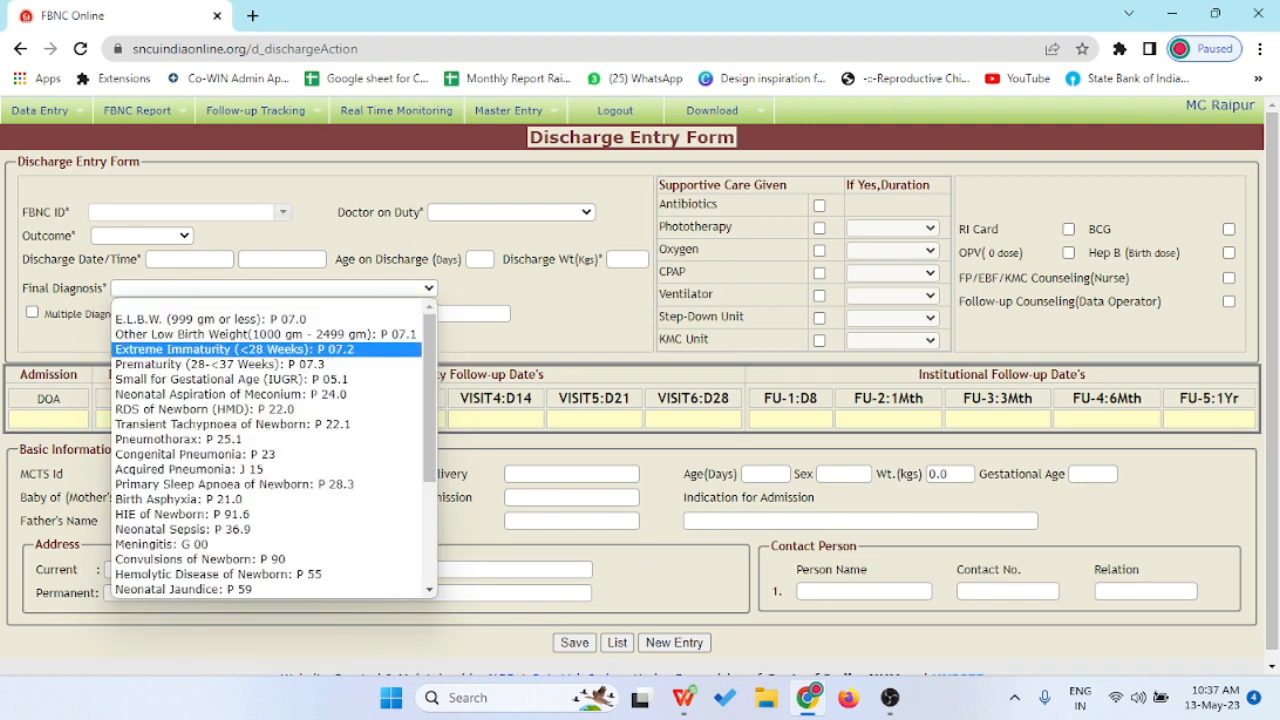
click(266, 348)
click(274, 288)
click(274, 288)
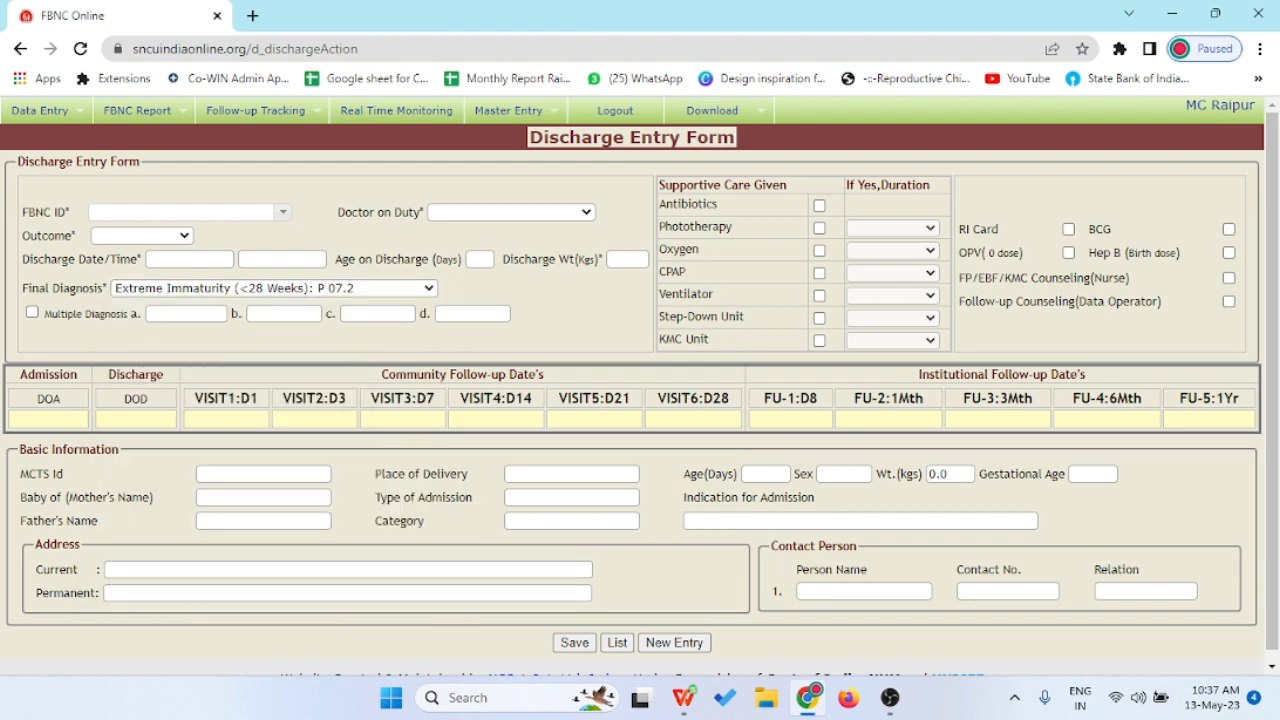
click(32, 312)
click(186, 314)
click(32, 312)
click(32, 312)
click(186, 314)
click(240, 338)
- Select the first newborn's FBNC ID and the first Doctor on Duty
click(283, 212)
click(176, 235)
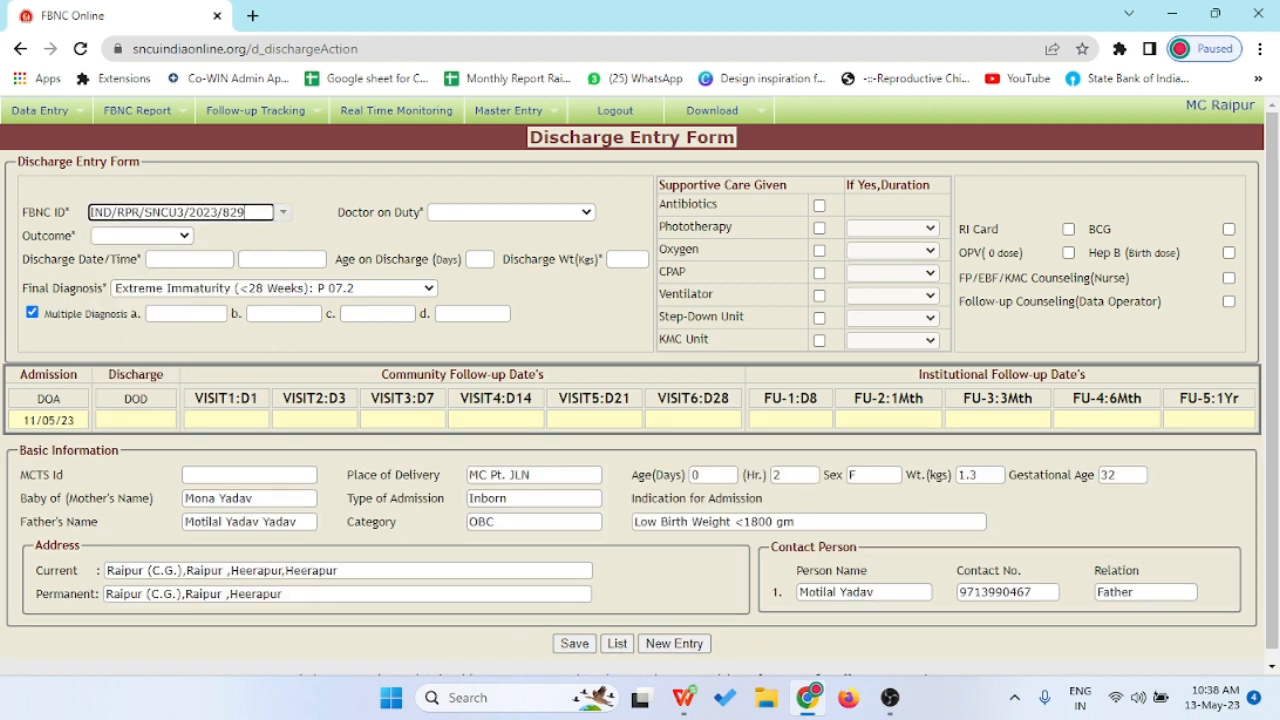
click(511, 212)
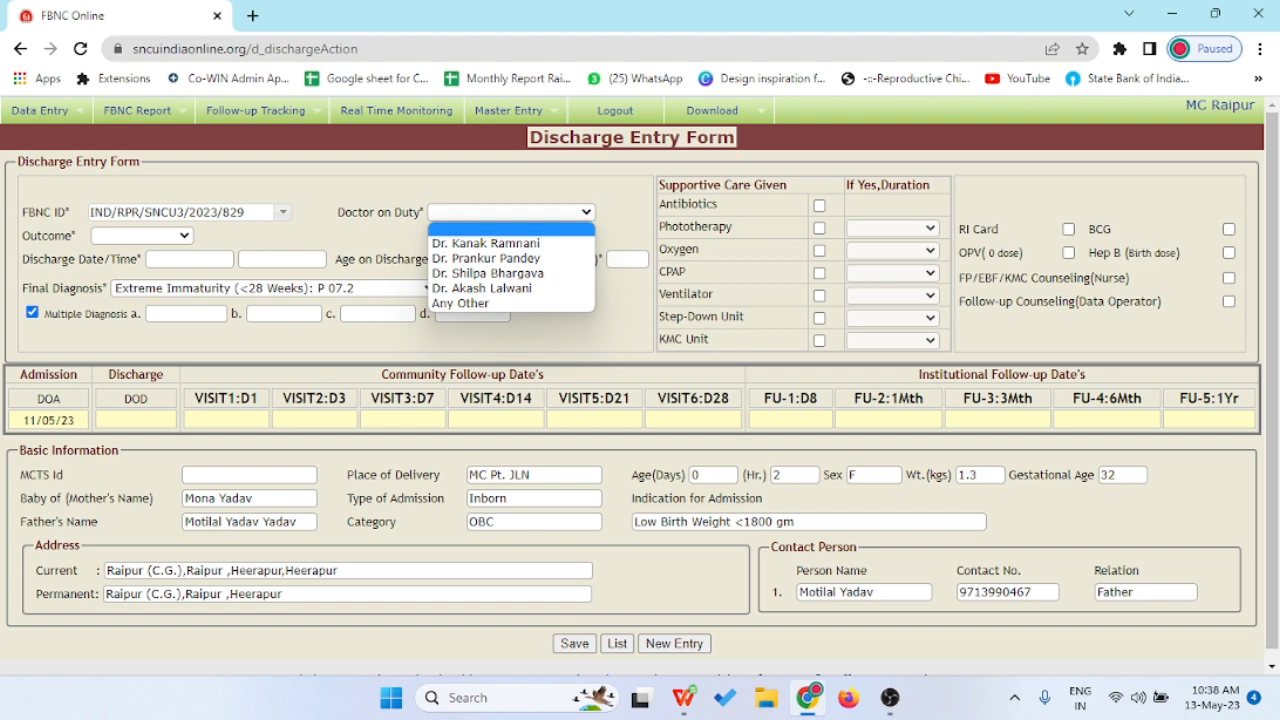
click(516, 243)
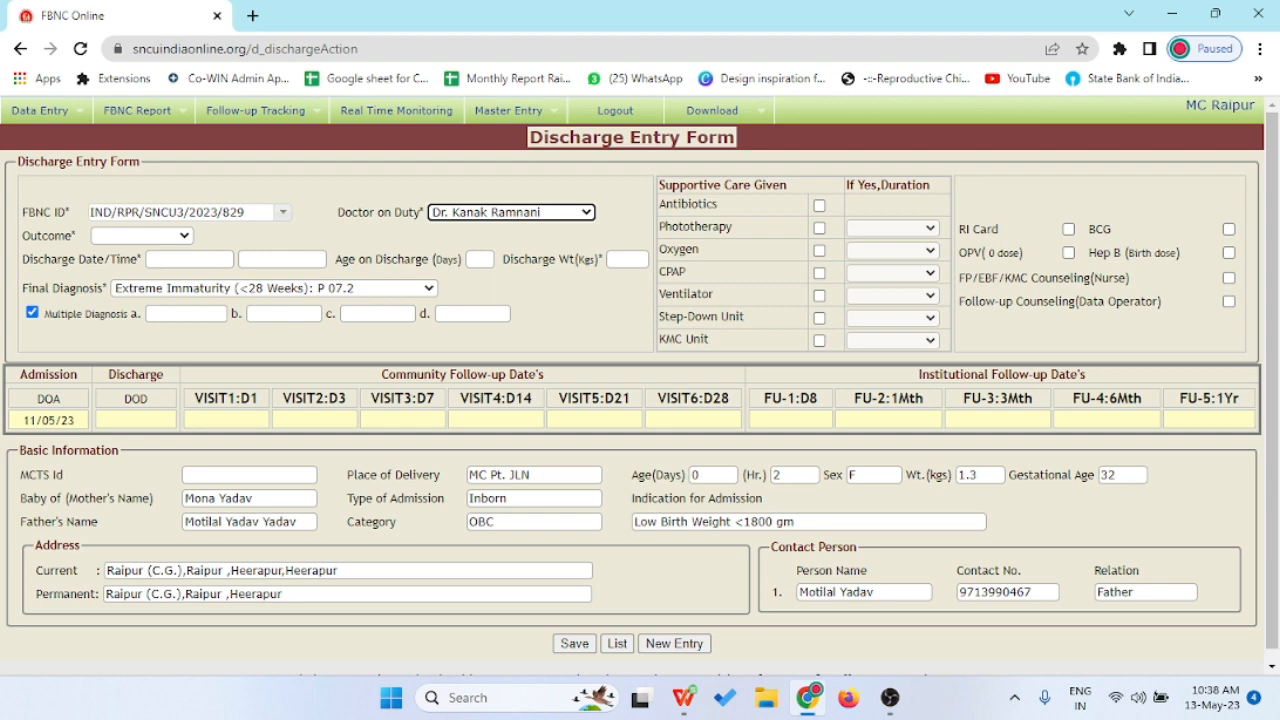
- Go to the Generate Discharge Card page
scroll(640, 386, down, 1)
scroll(640, 386, up, 1)
click(78, 191)
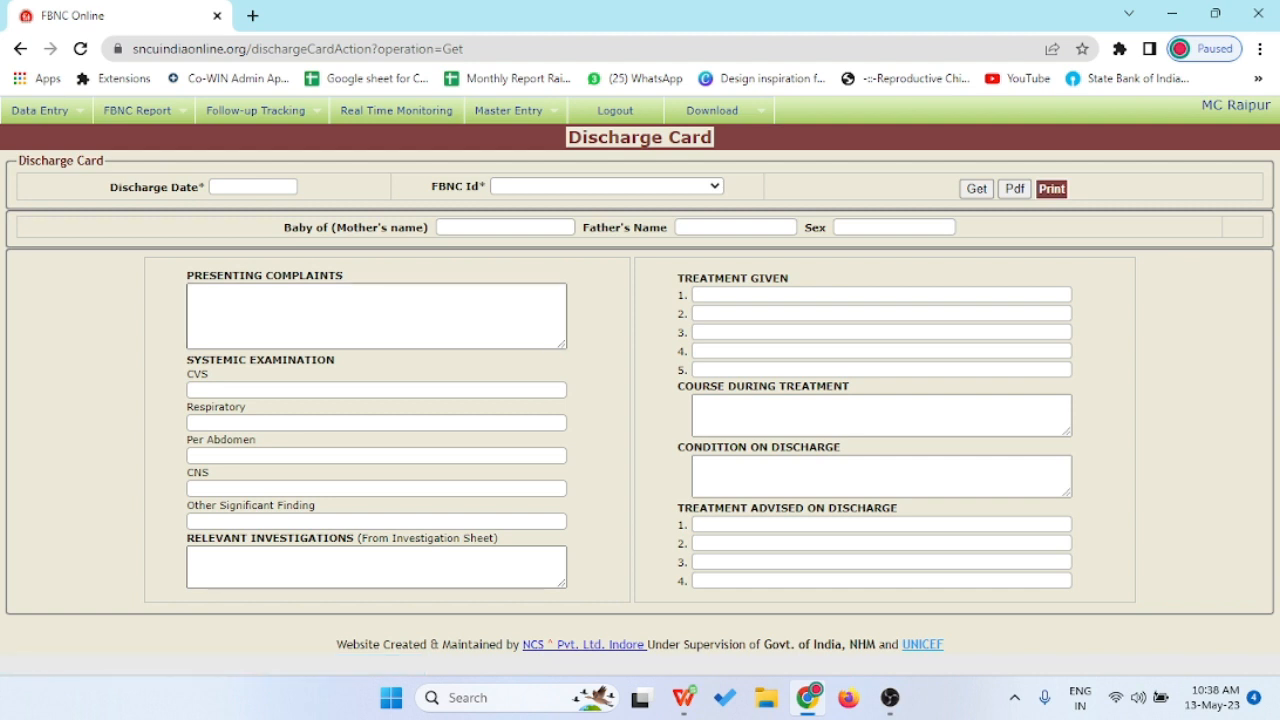
- Check the empty FBNC Id list on the Discharge Card, then return to the FBNC home page
click(607, 186)
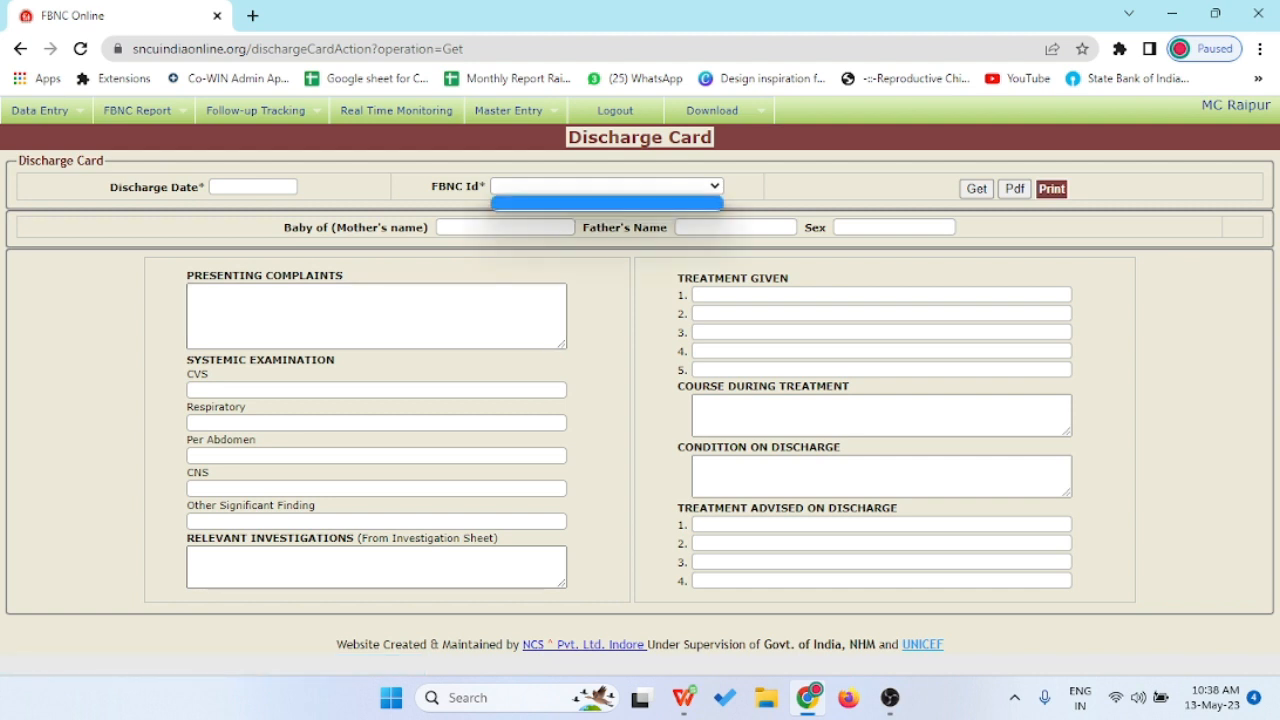
click(607, 186)
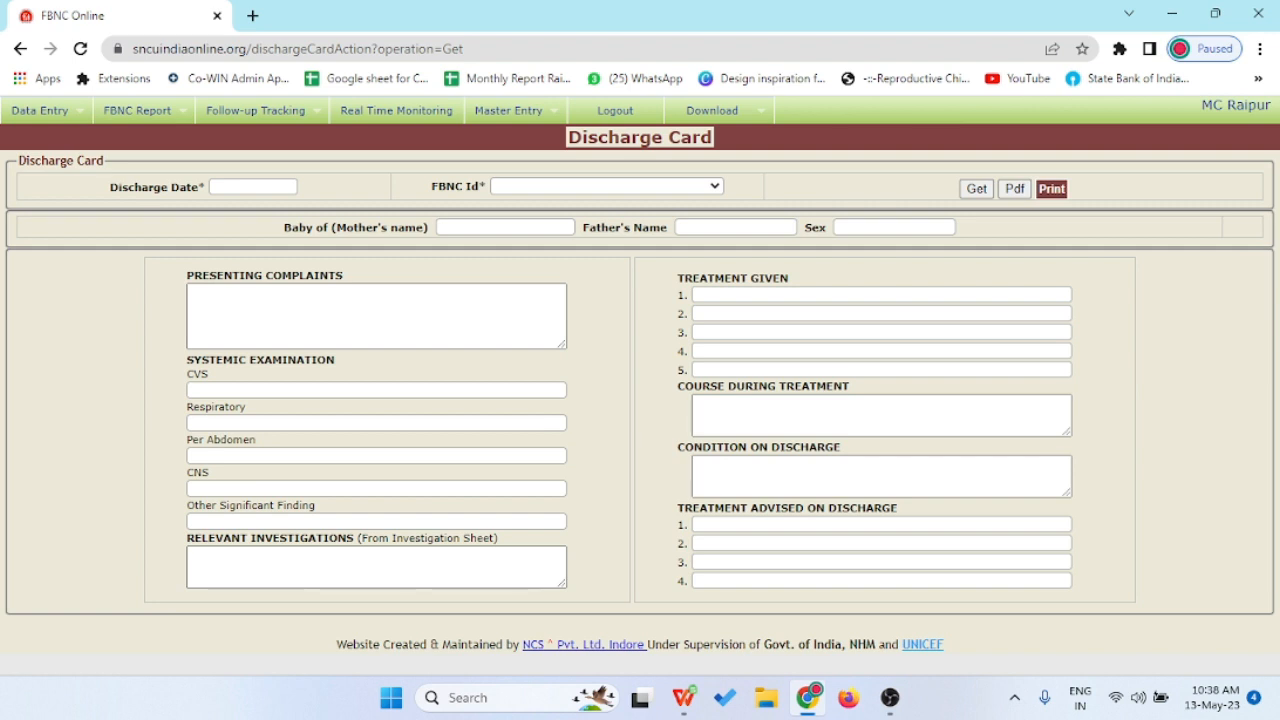
click(40, 111)
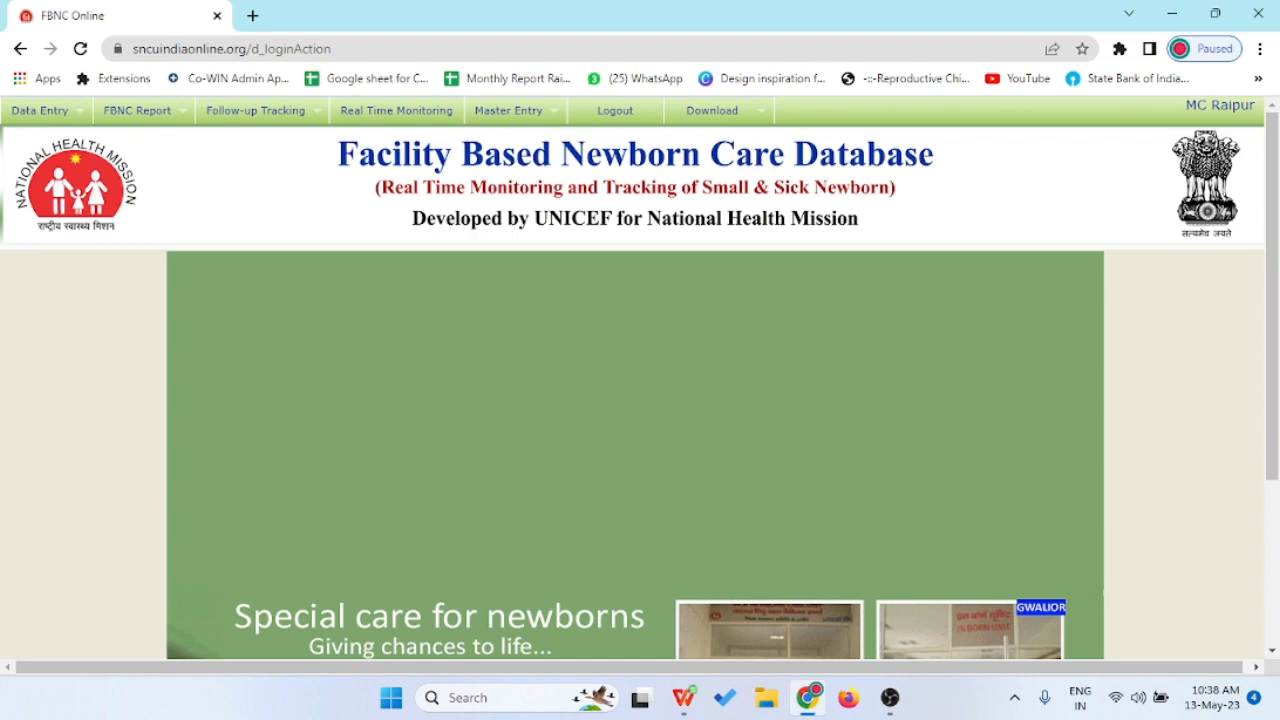
- Open Community Follow-up Status under Enter Follow-up to list newborns due for visits on 13/05/2023
click(40, 111)
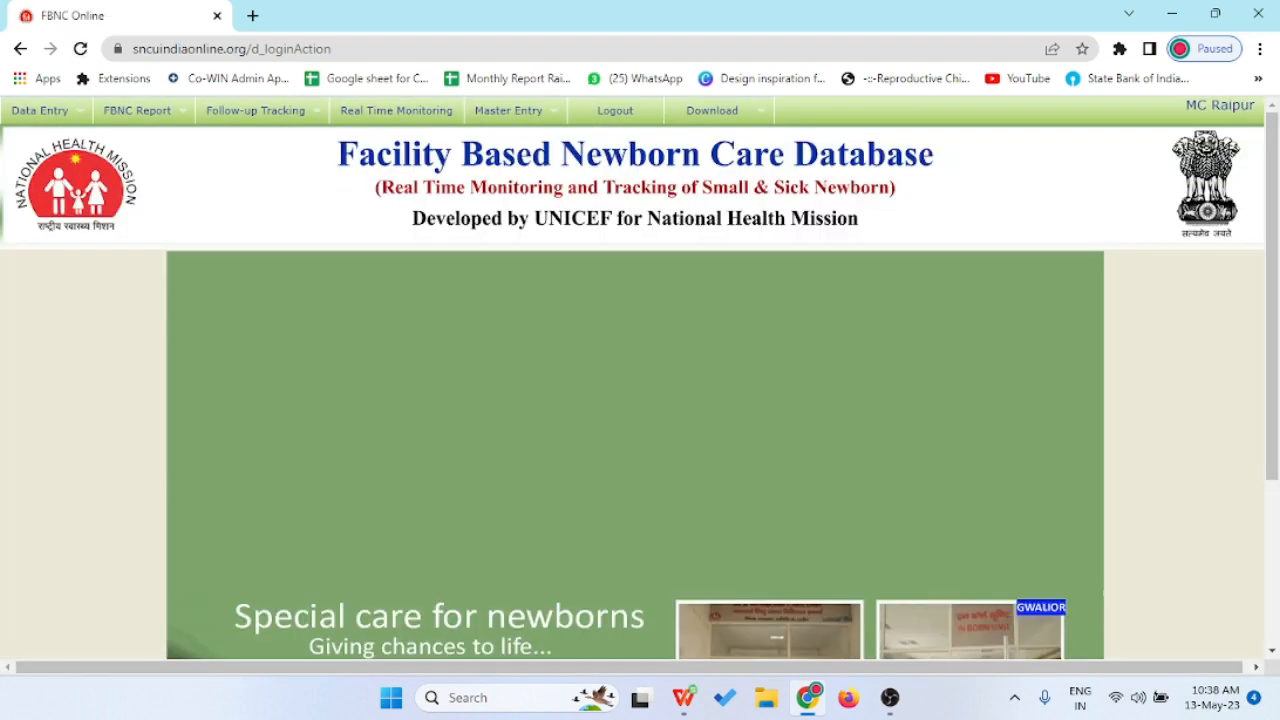
click(40, 111)
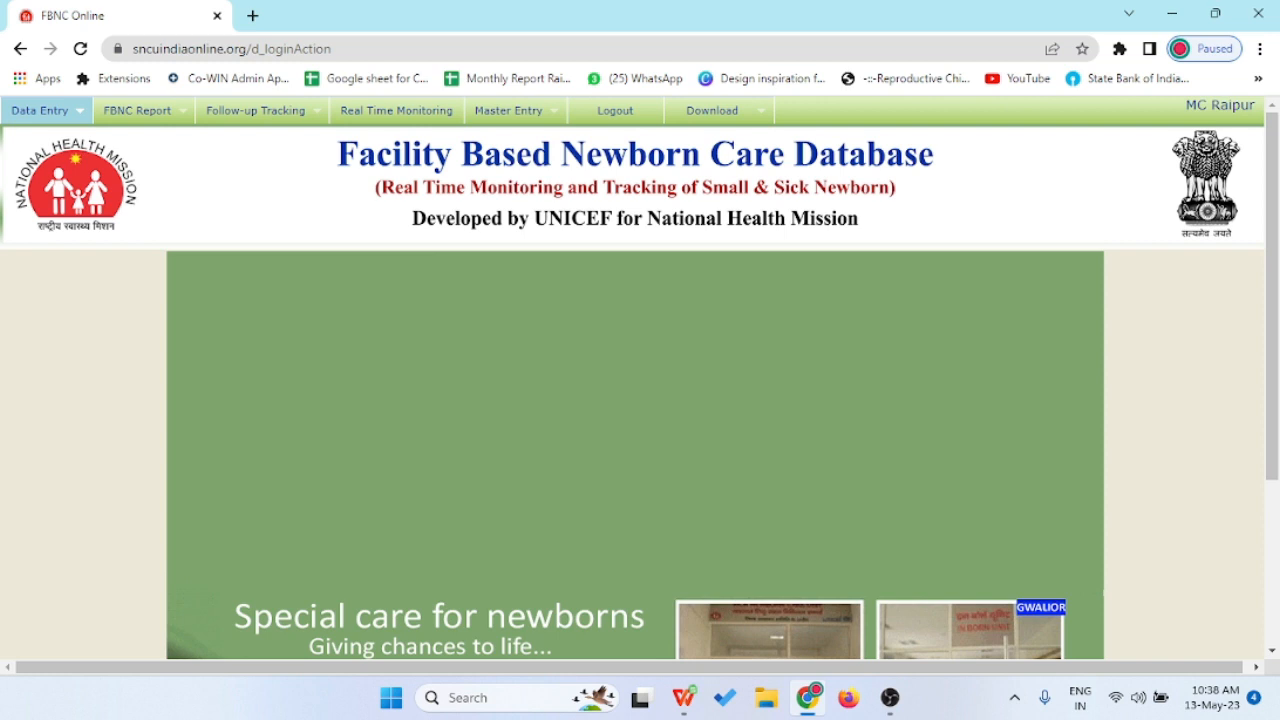
mouse_move(40, 111)
mouse_move(53, 219)
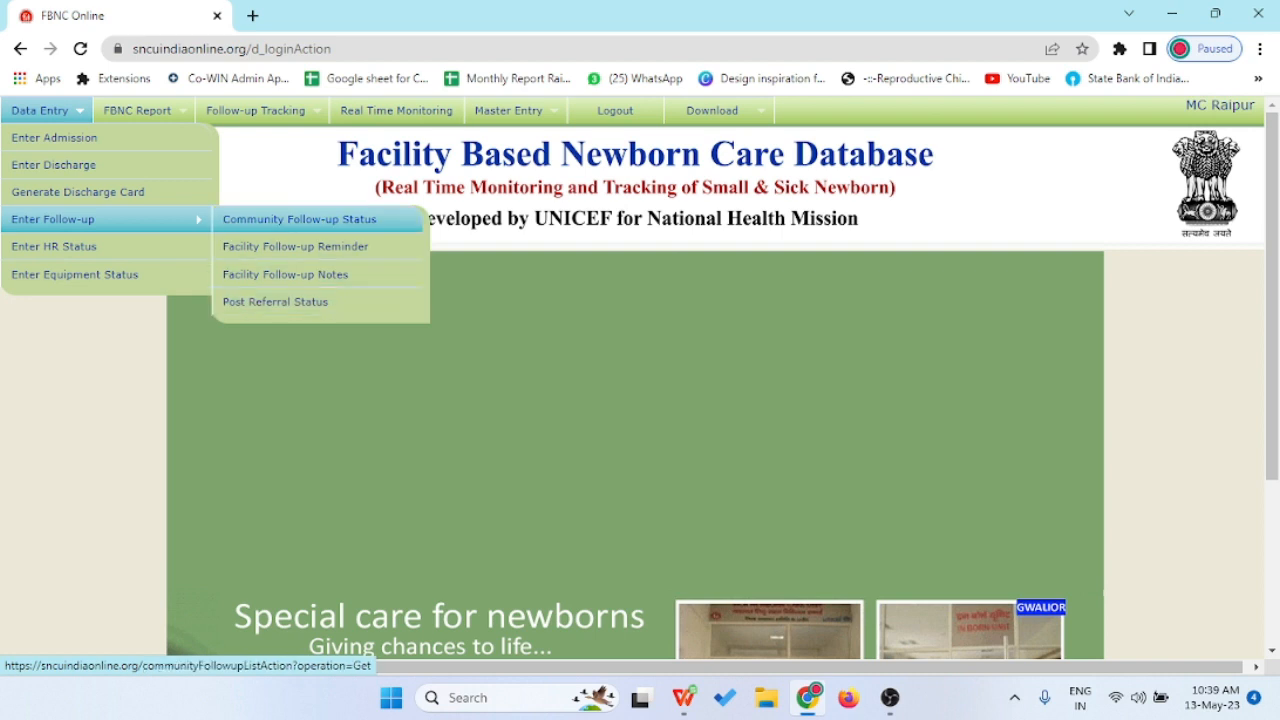
click(300, 219)
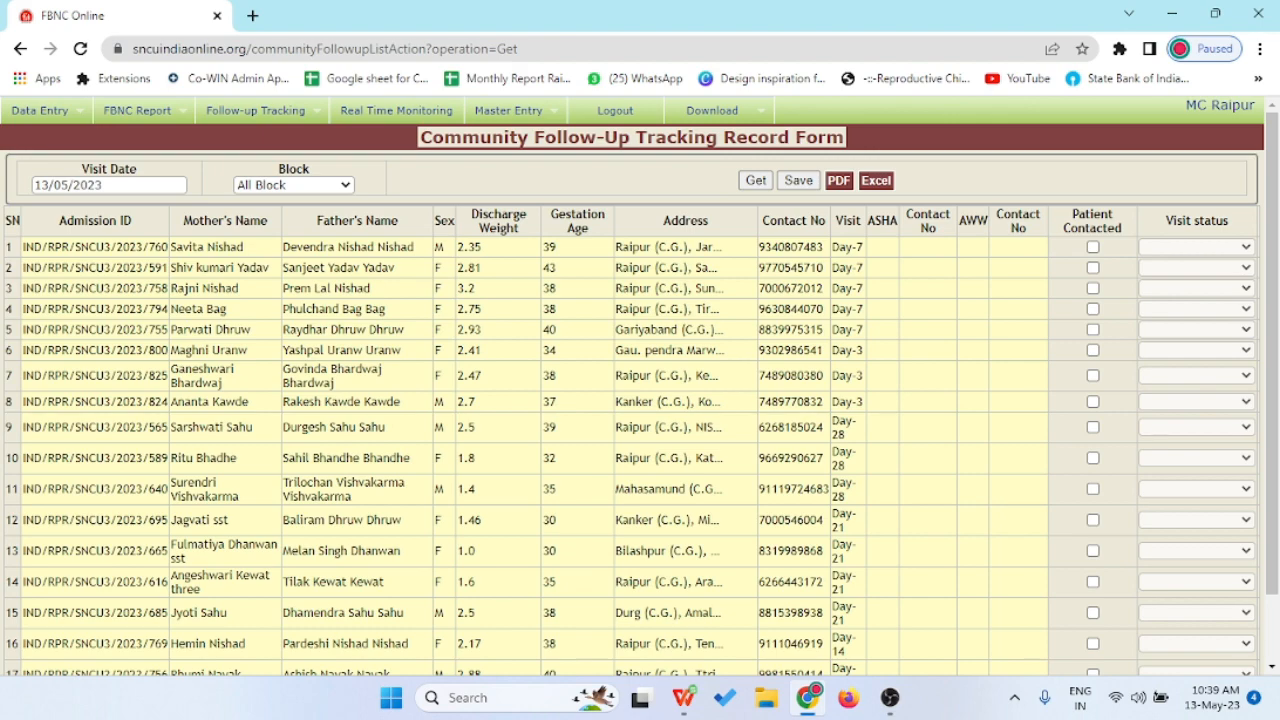
- Open Facility Follow-up Reminder to list all blocks' newborns due for facility visits on 13/05/2023
scroll(632, 400, down, 1)
scroll(632, 400, up, 1)
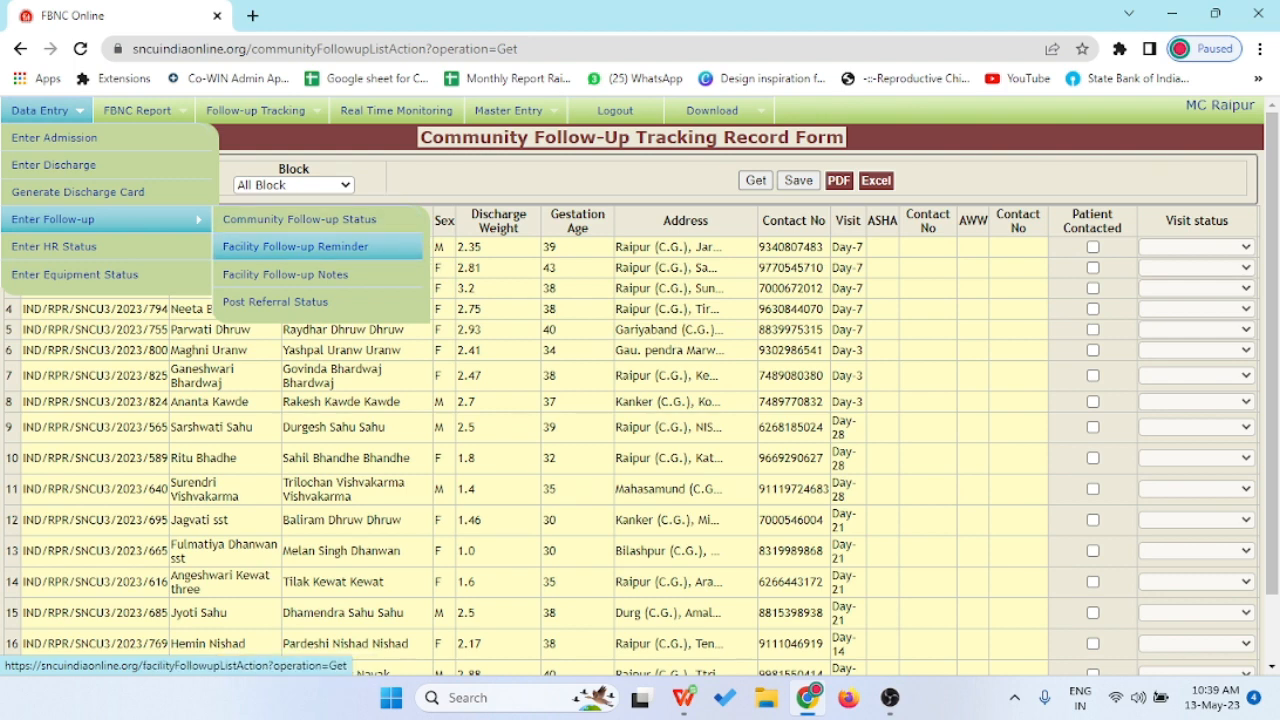
click(295, 246)
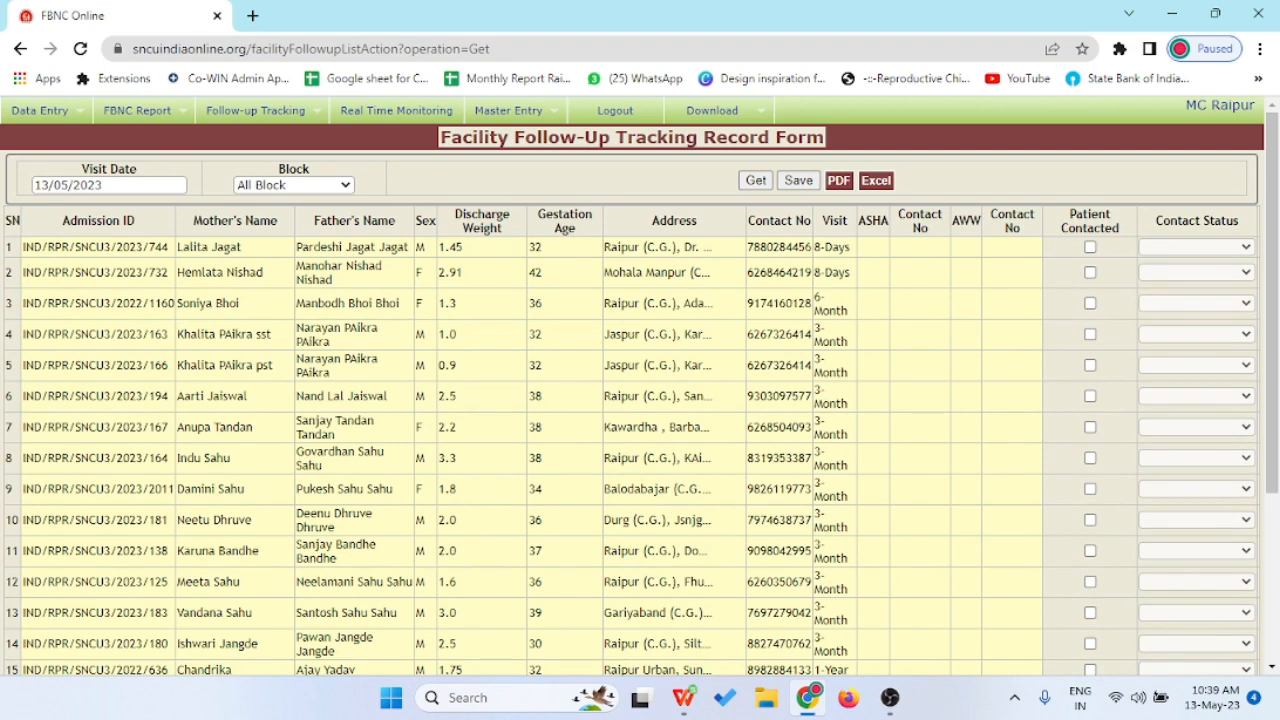
- Open Section A under FBNC Report > GOI Facility Report to show the May 2023 labor record
mouse_move(42, 111)
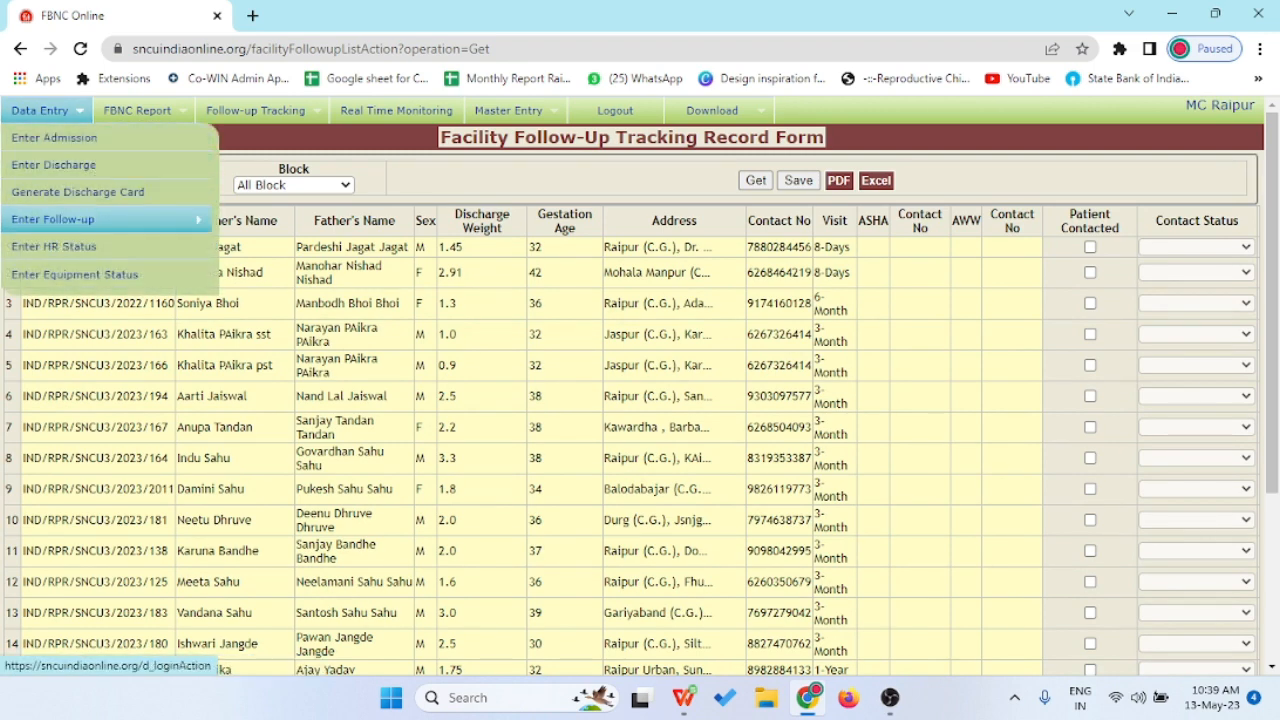
mouse_move(137, 111)
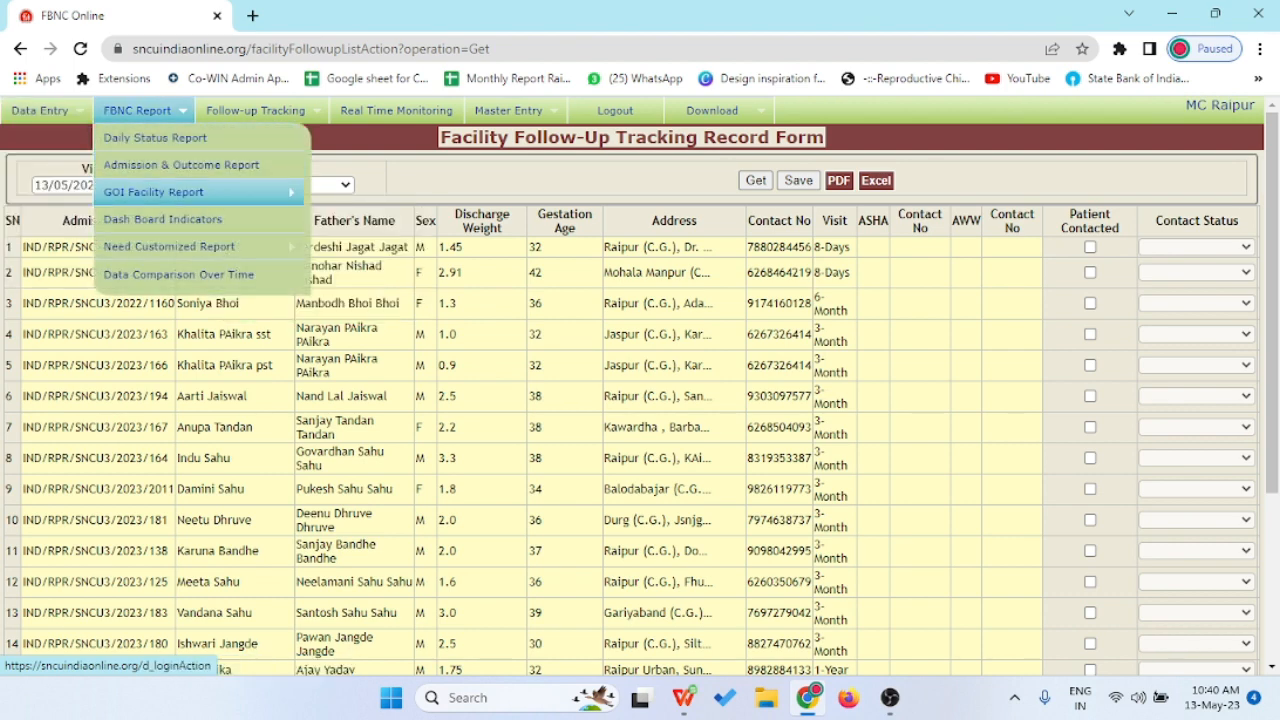
mouse_move(153, 192)
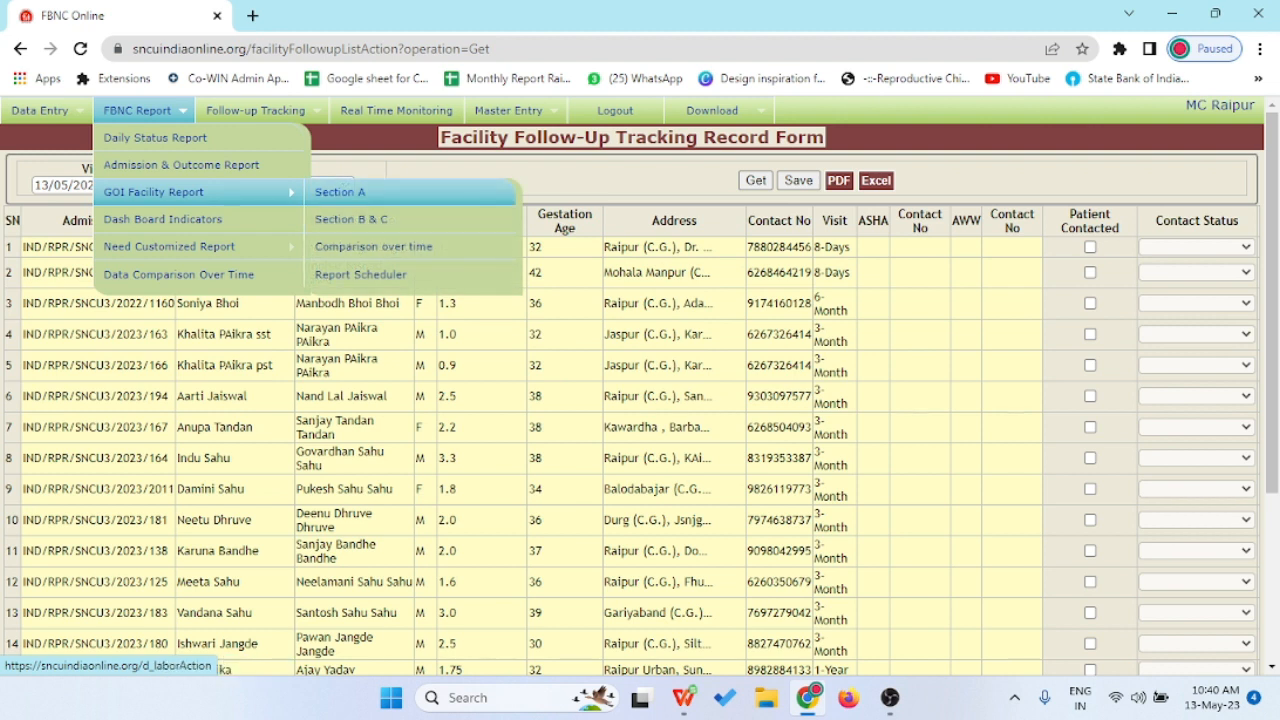
click(340, 192)
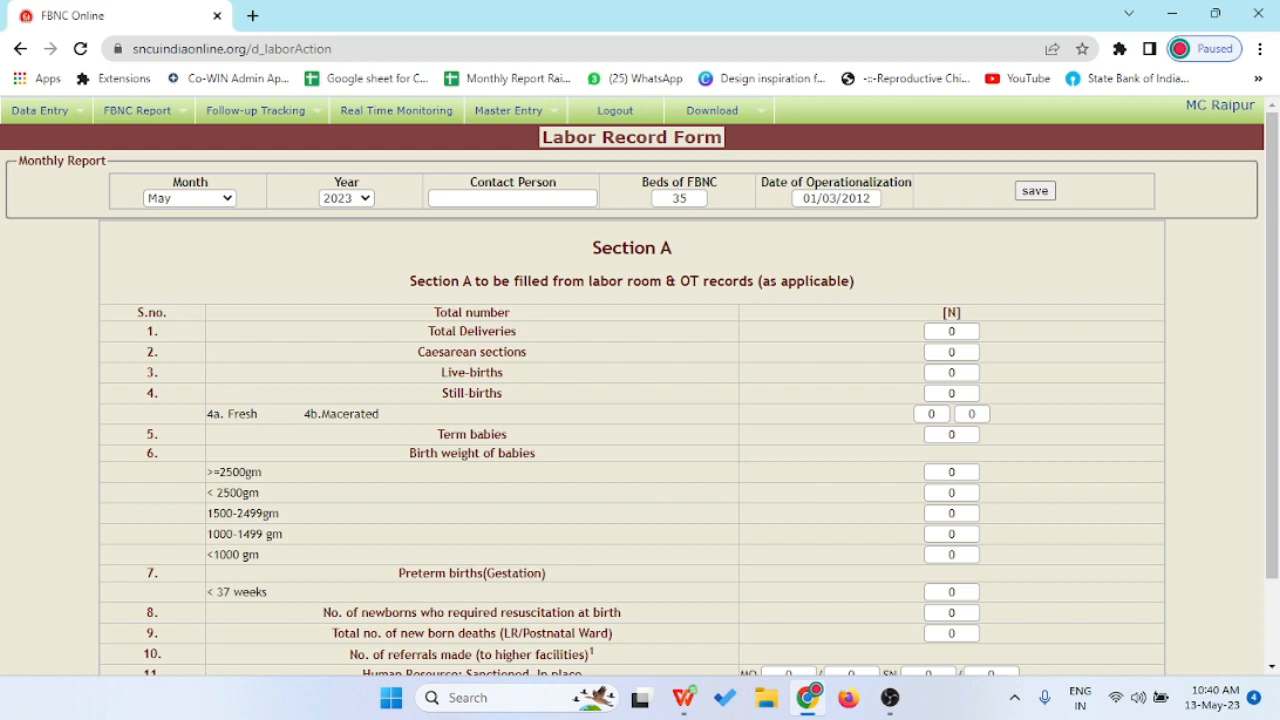
- Enter 20 total deliveries and 2 caesarean sections
double_click(952, 331)
text(20)
key(Tab)
text(2)
key(Tab)
- Enter 18 live-births and 2 still-births, correcting the mistyped live-birth count
double_click(951, 373)
text(9)
key(Tab)
text(9)
double_click(951, 373)
text(18)
key(Tab)
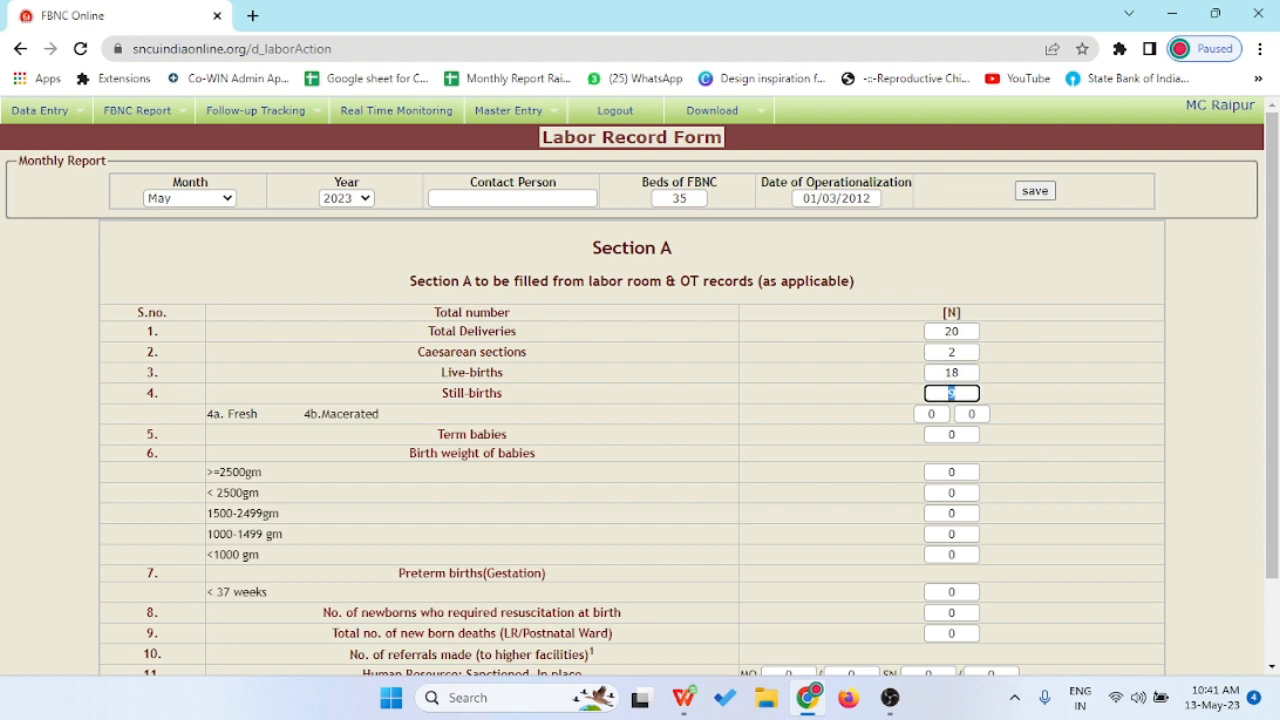
text(2)
- Set 4a. Fresh and 4b. Macerated still-births to 1 each, and term babies to 16
click(935, 414)
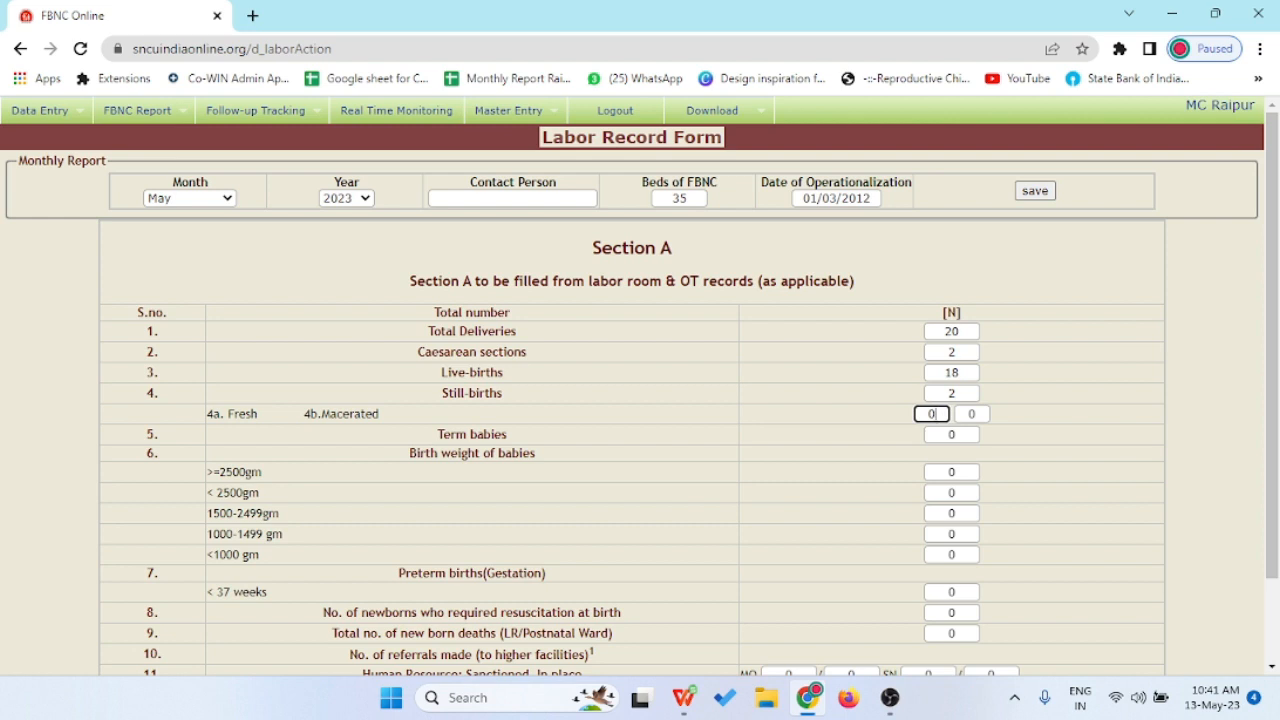
key(BackSpace)
text(1)
key(Tab)
text(1)
key(Tab)
key(Tab)
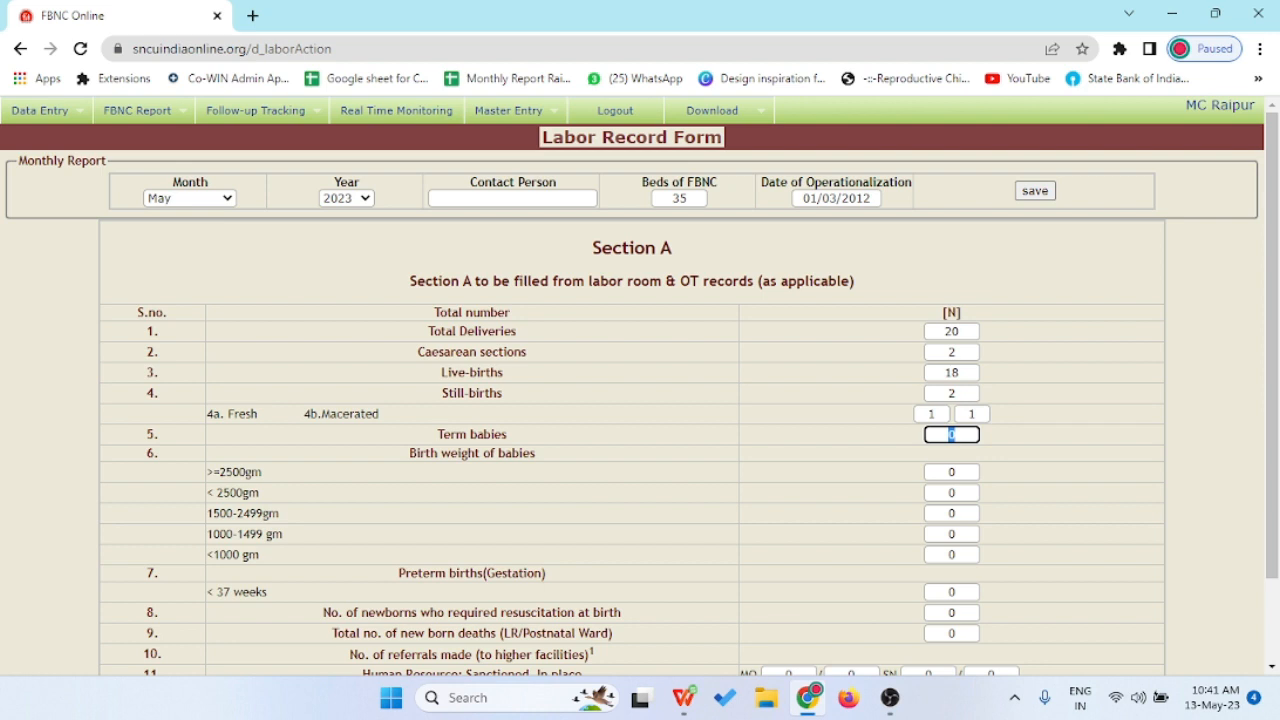
text(16)
- Enter 2 preterm births under 37 weeks, 16 babies at ≥2500gm and 2 under 2500gm
key(ctrl+a)
key(Tab)
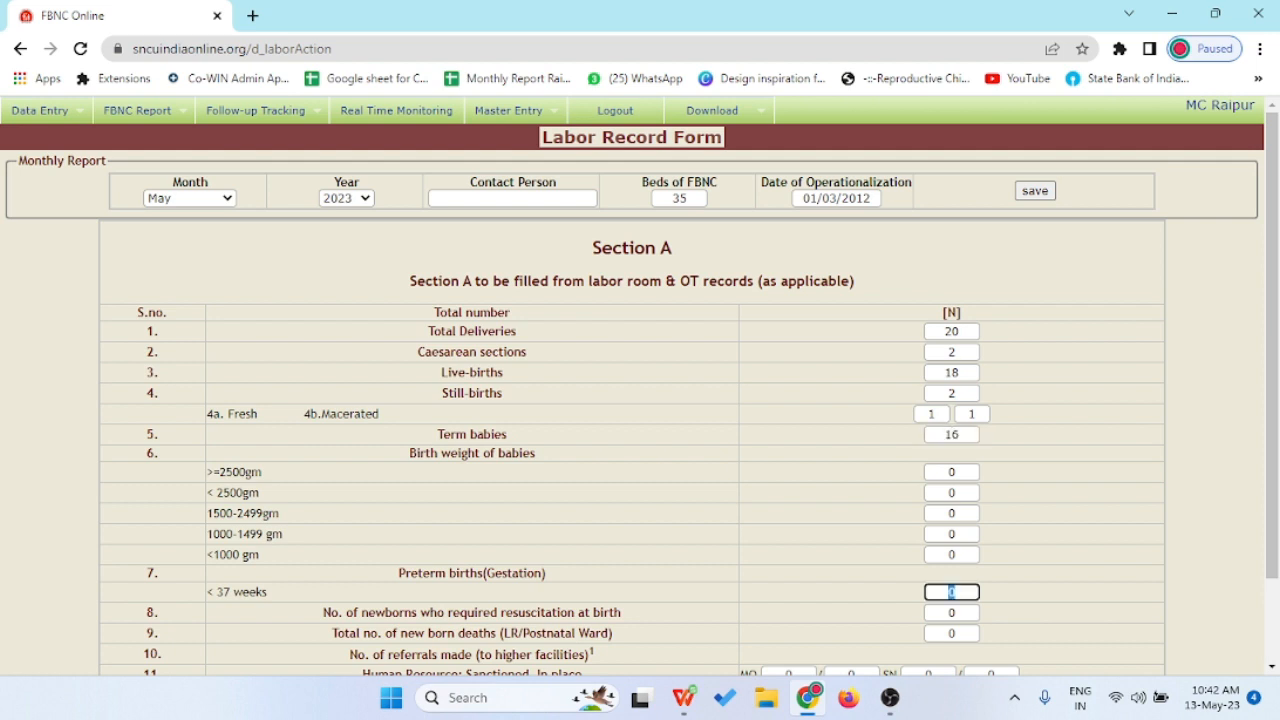
text(2)
double_click(951, 472)
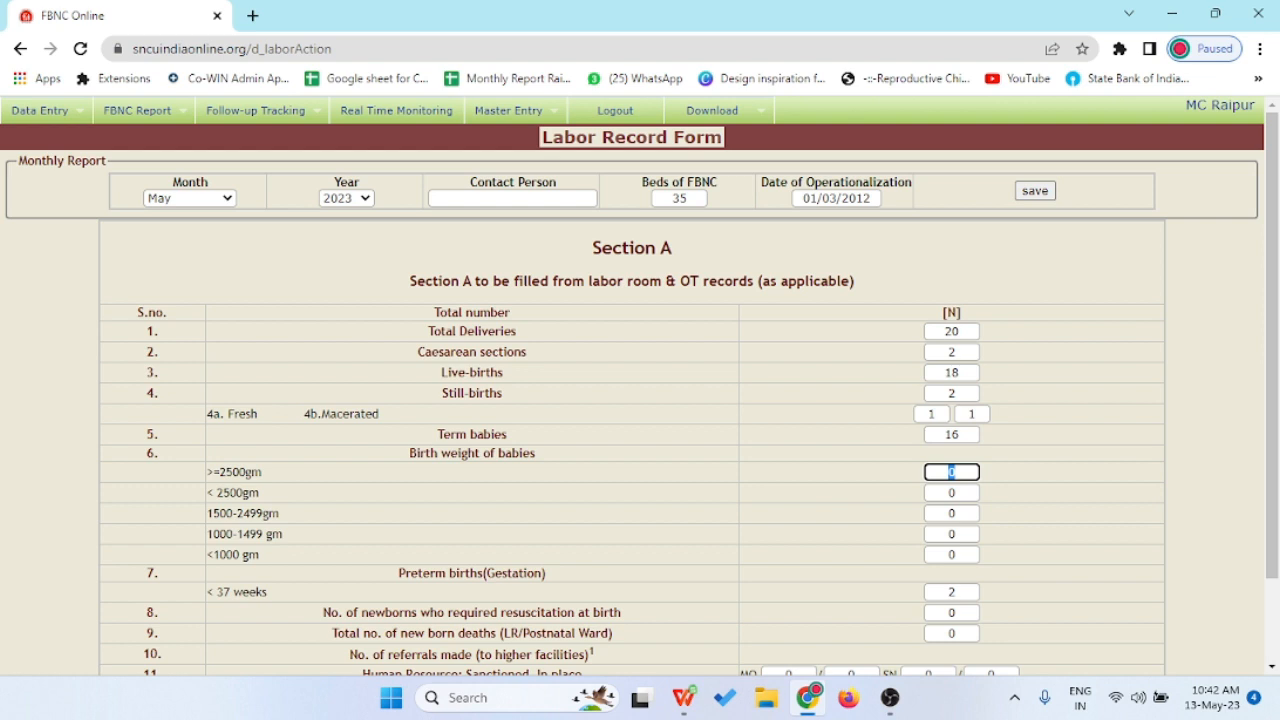
text(16)
key(Tab)
text(2)
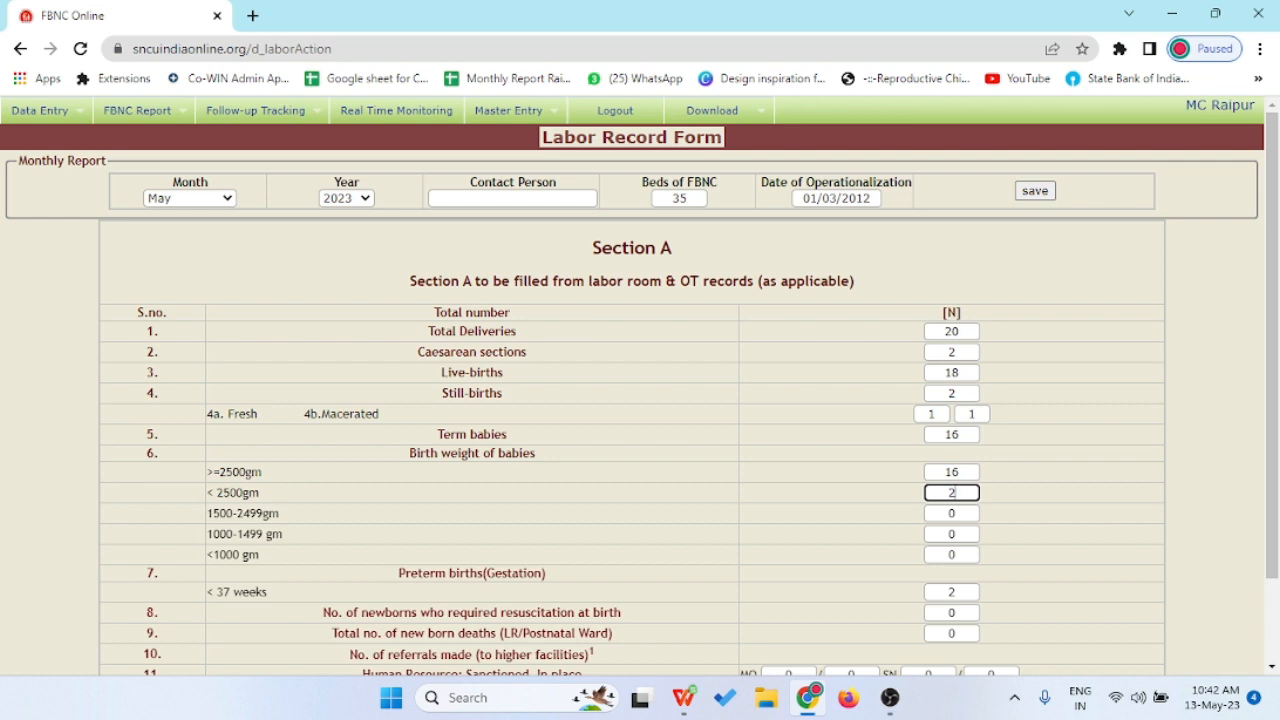
- Enter birth weights of 0 at 1500-2499gm, 1 at 1000-1499gm and 1 under 1000gm
key(Tab)
text(1)
key(Tab)
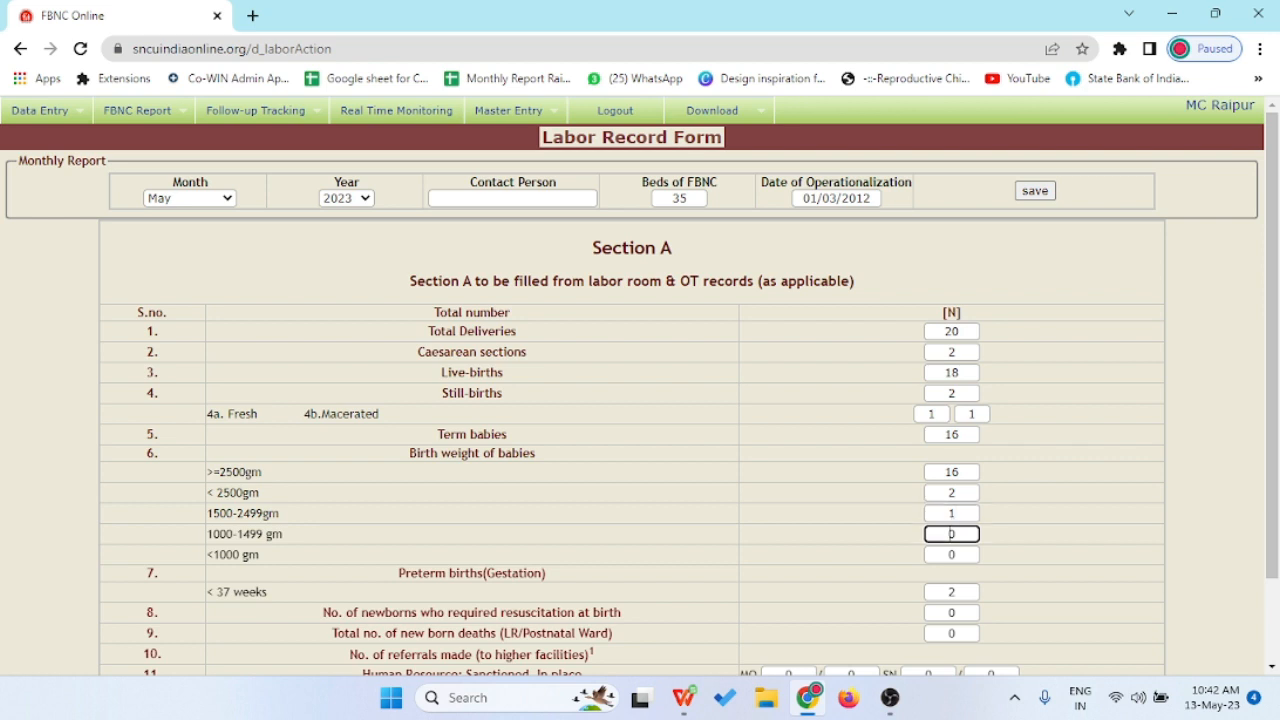
double_click(951, 512)
text(0)
key(Tab)
text(1)
key(Tab)
text(1)
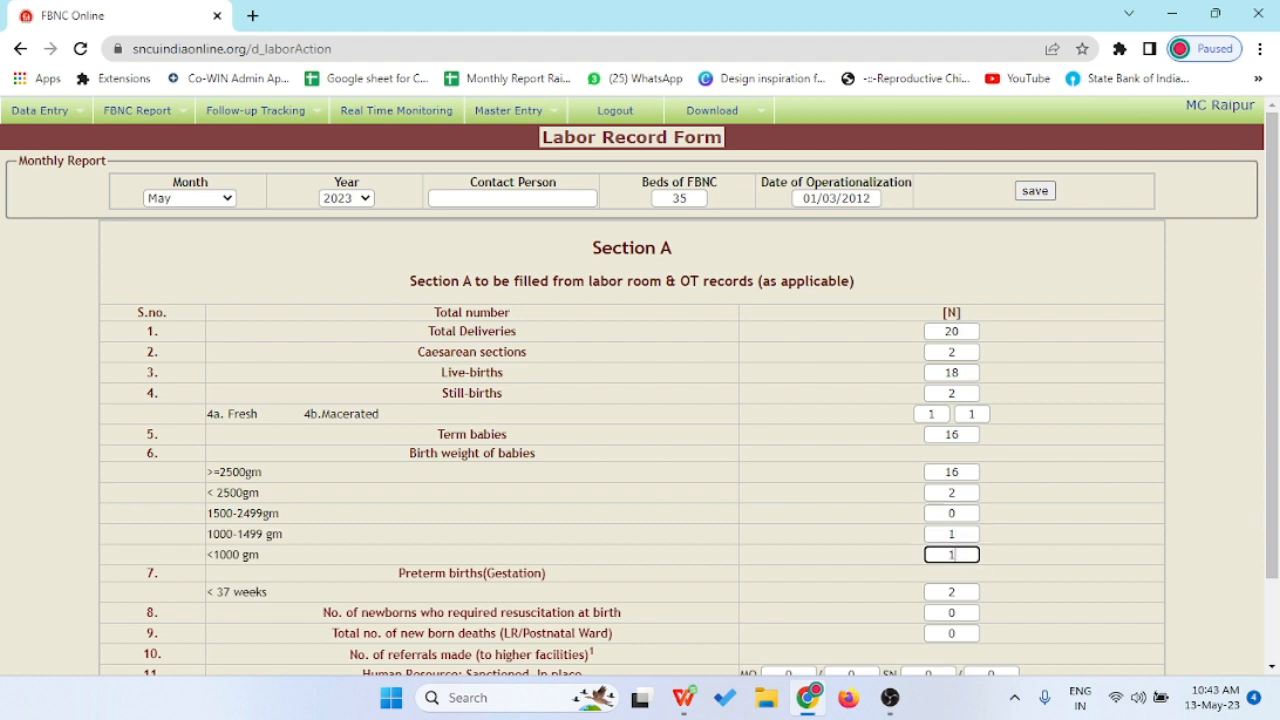
scroll(640, 380, down, 1)
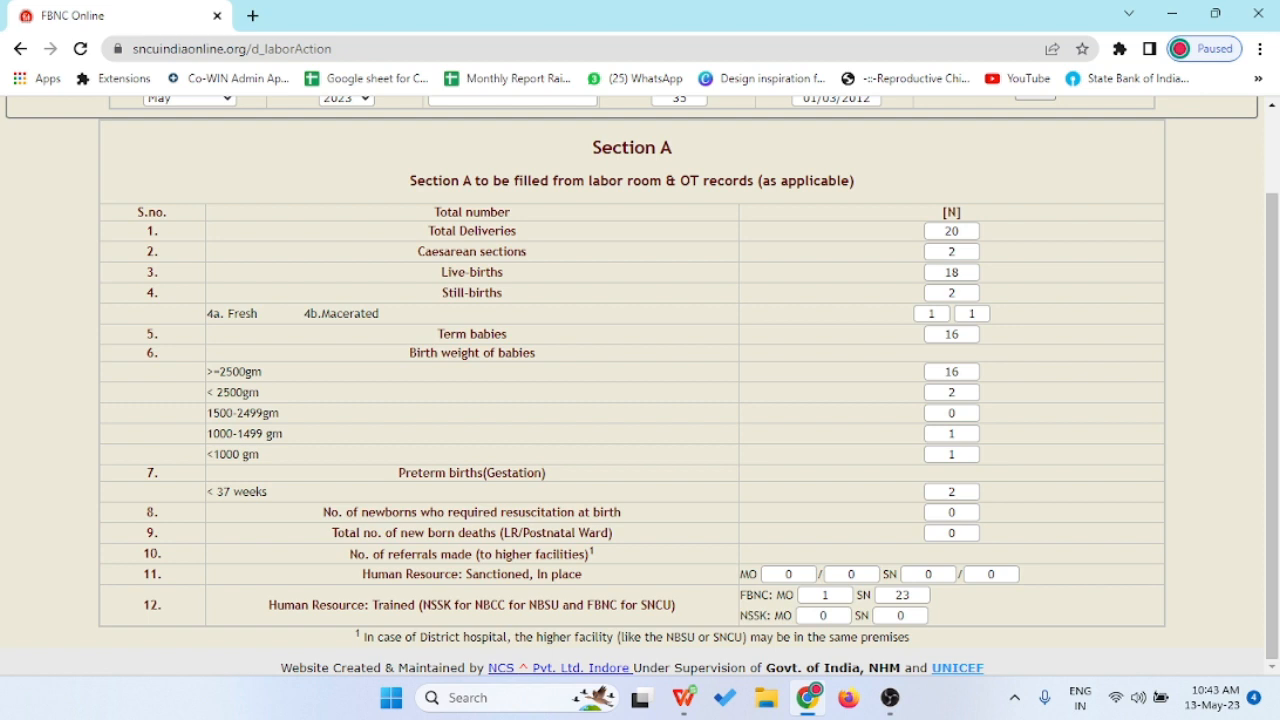
- Record 2 newborns needing resuscitation and set MO sanctioned to 2 and in place to 1
double_click(952, 512)
text(2)
click(793, 574)
double_click(789, 574)
text(2)
key(Tab)
text(1)
- Set SN sanctioned to 3 and in place to 2, tabbing past the trained staff counts
key(Tab)
text(3)
key(Tab)
text(2)
key(Tab)
key(Tab)
key(ctrl+a)
key(Tab)
- Return to the top of the completed labor form and show FBNC Report > GOI Facility Report
scroll(640, 386, up, 1)
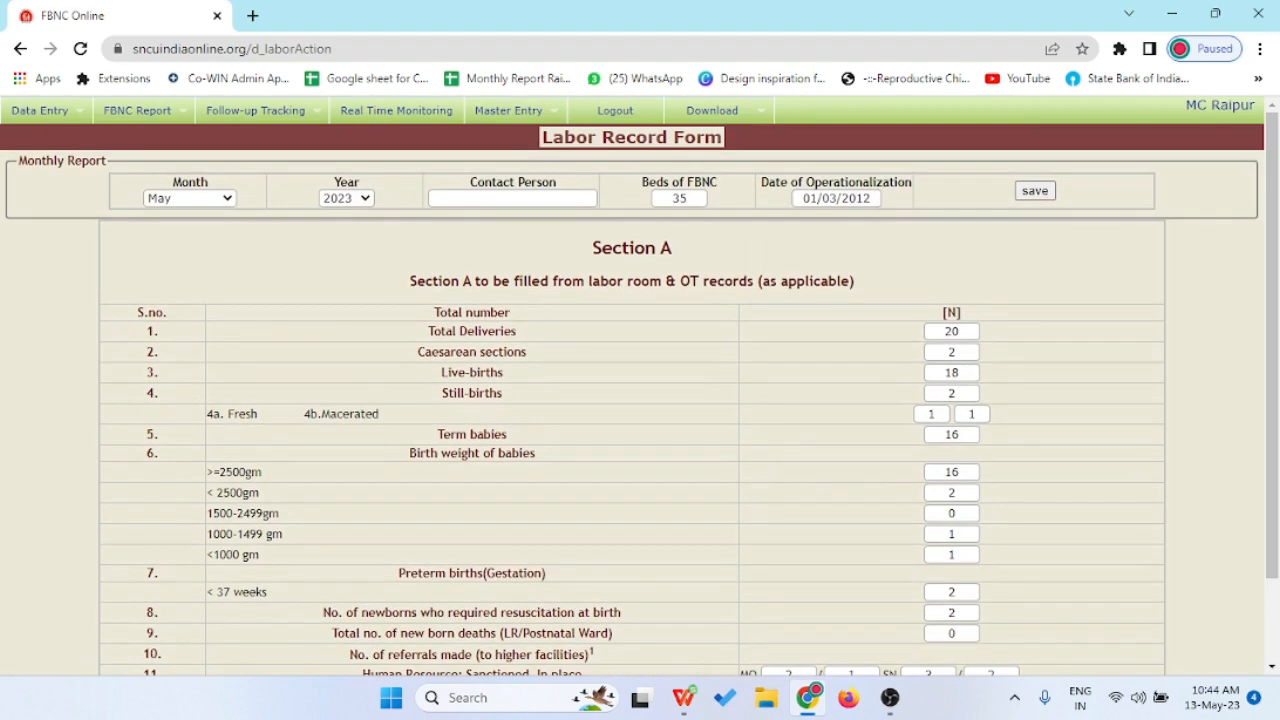
scroll(640, 386, down, 1)
scroll(640, 386, up, 1)
mouse_move(140, 111)
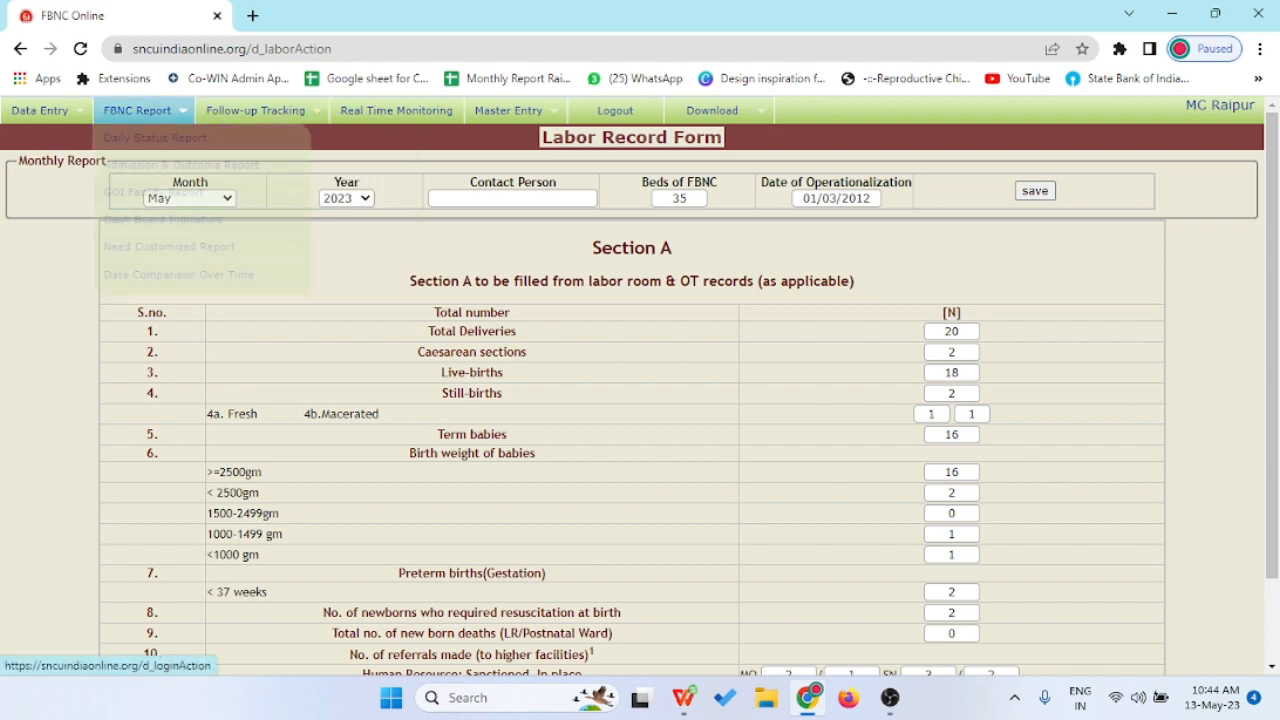
mouse_move(180, 192)
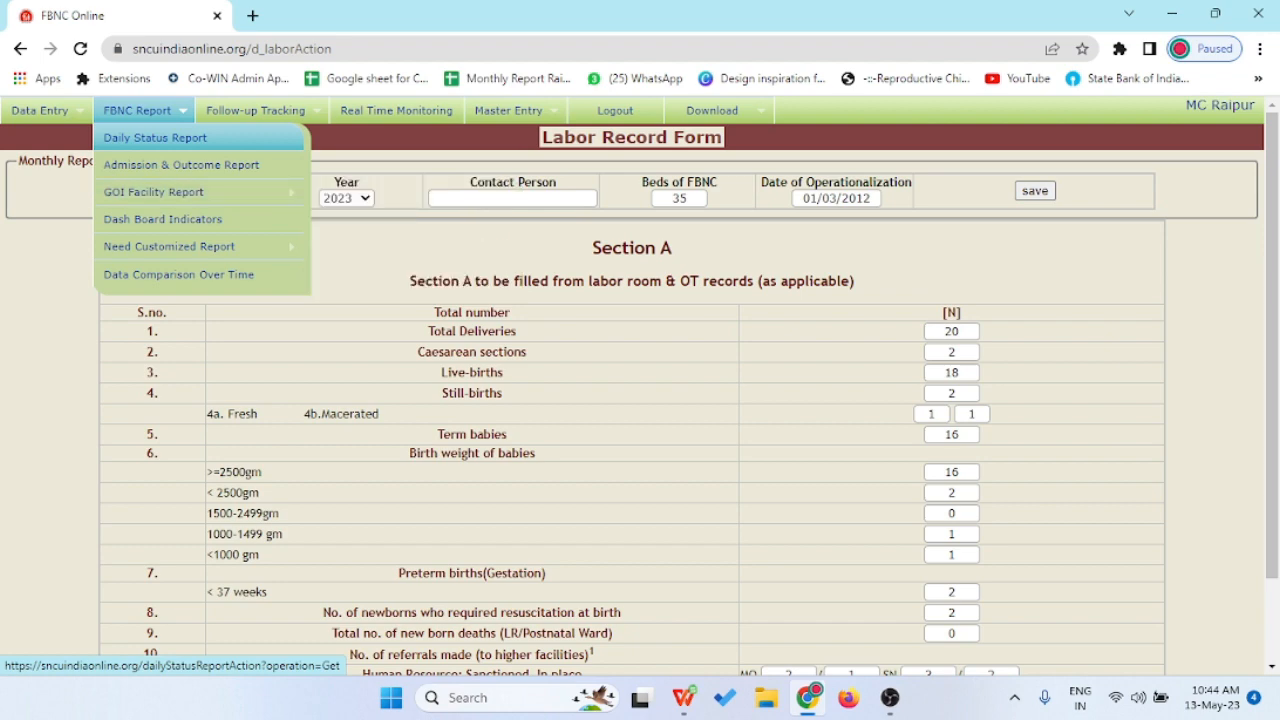
- Open the Daily Status Report: 142 previous admissions, 0 new, 142 still admitted
click(155, 137)
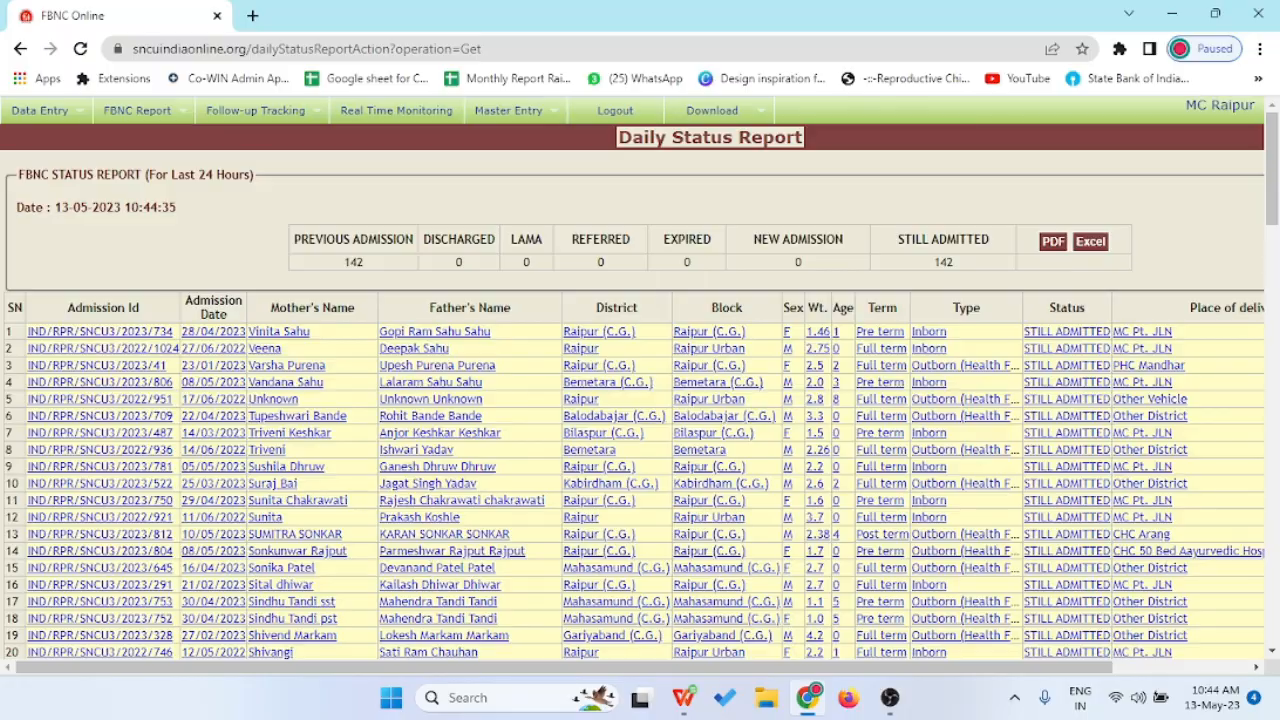
scroll(640, 400, down, 13)
scroll(640, 400, up, 13)
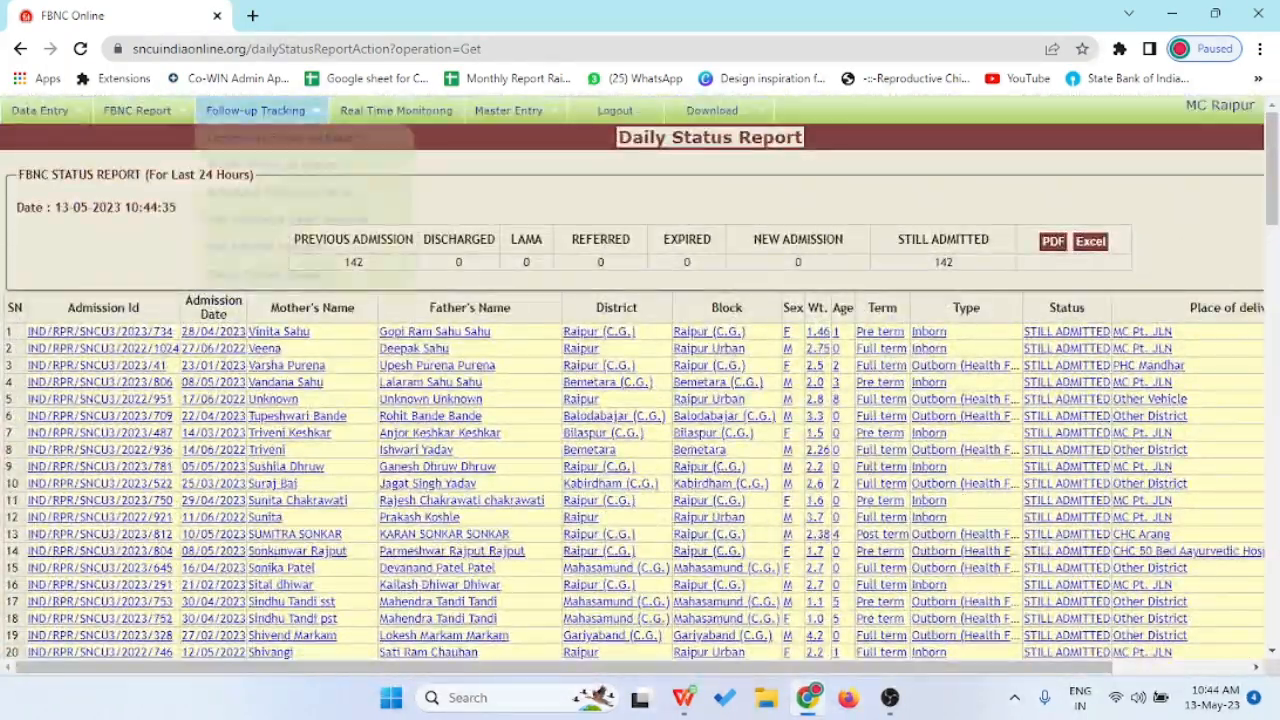
mouse_move(140, 111)
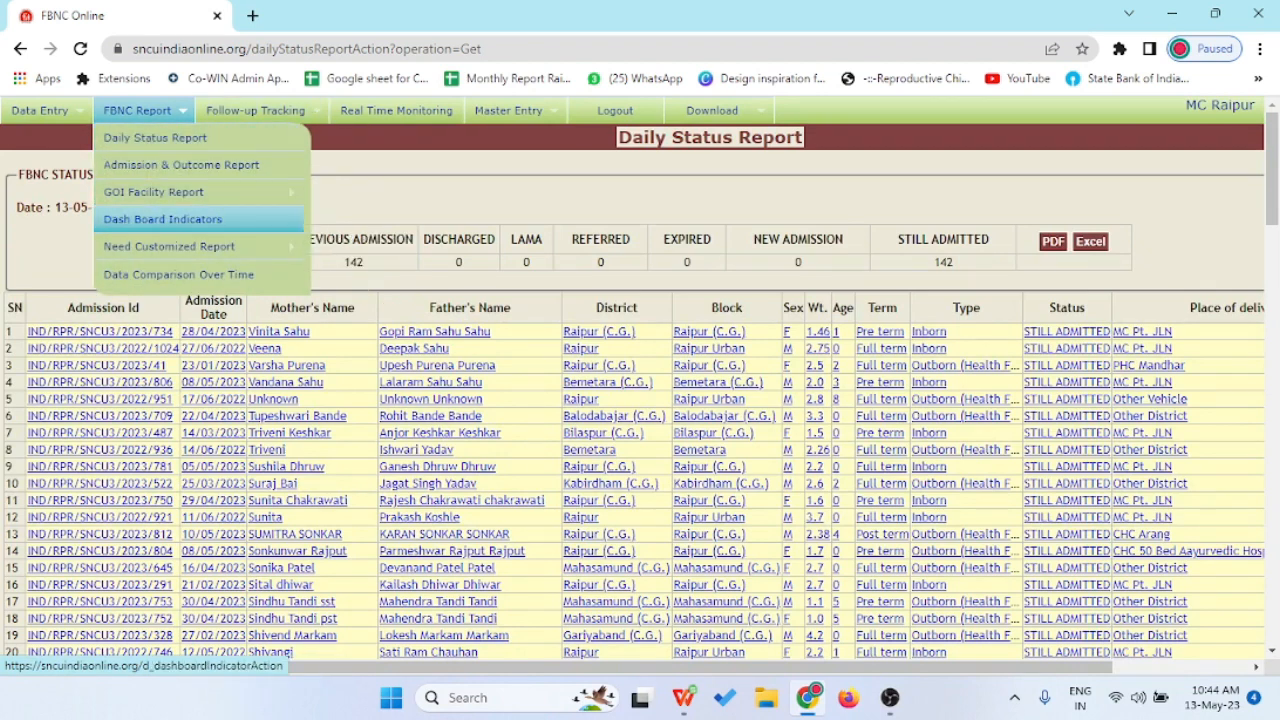
mouse_move(170, 247)
- Open Dash Board Indicators and look through the admission type, criteria and report-by options
click(160, 219)
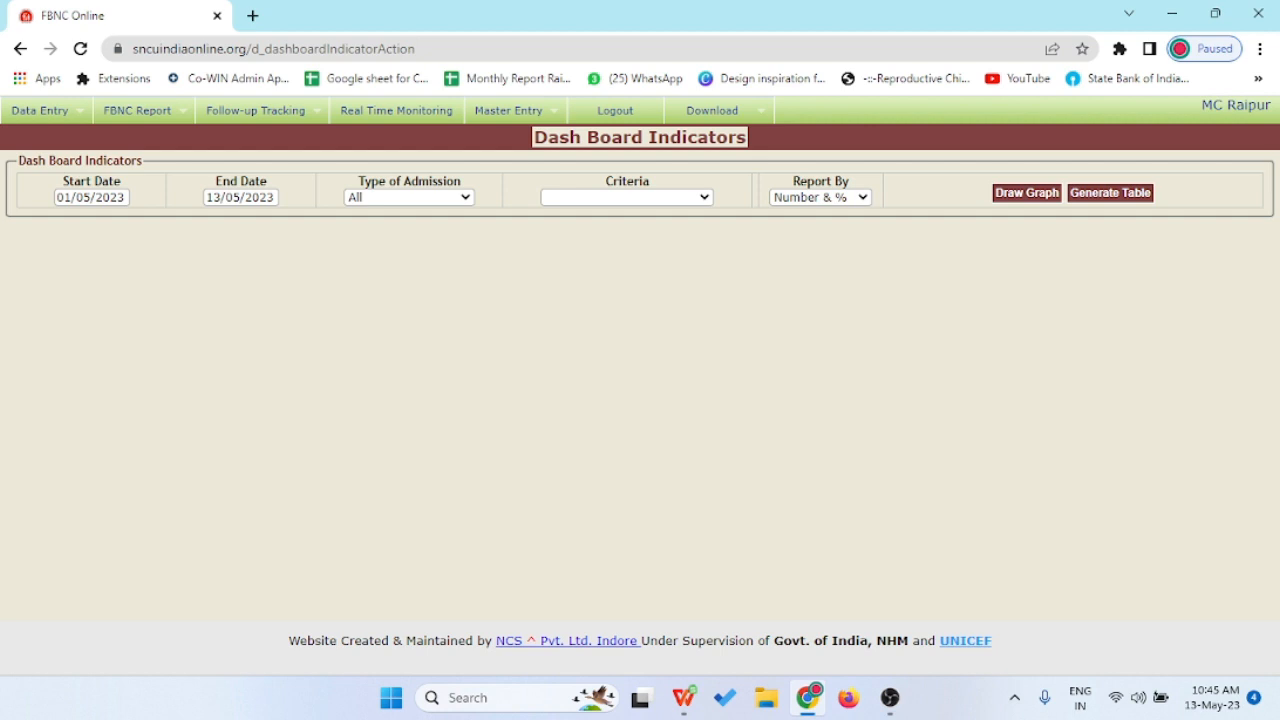
click(410, 197)
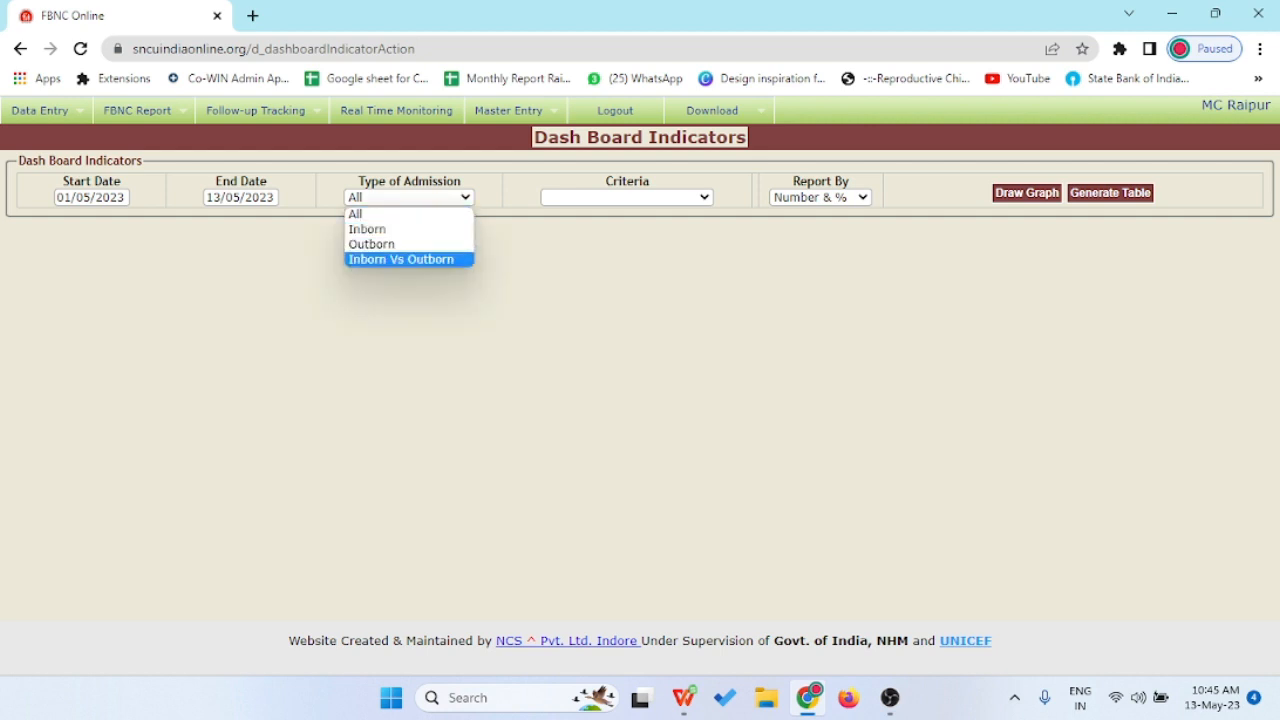
click(626, 197)
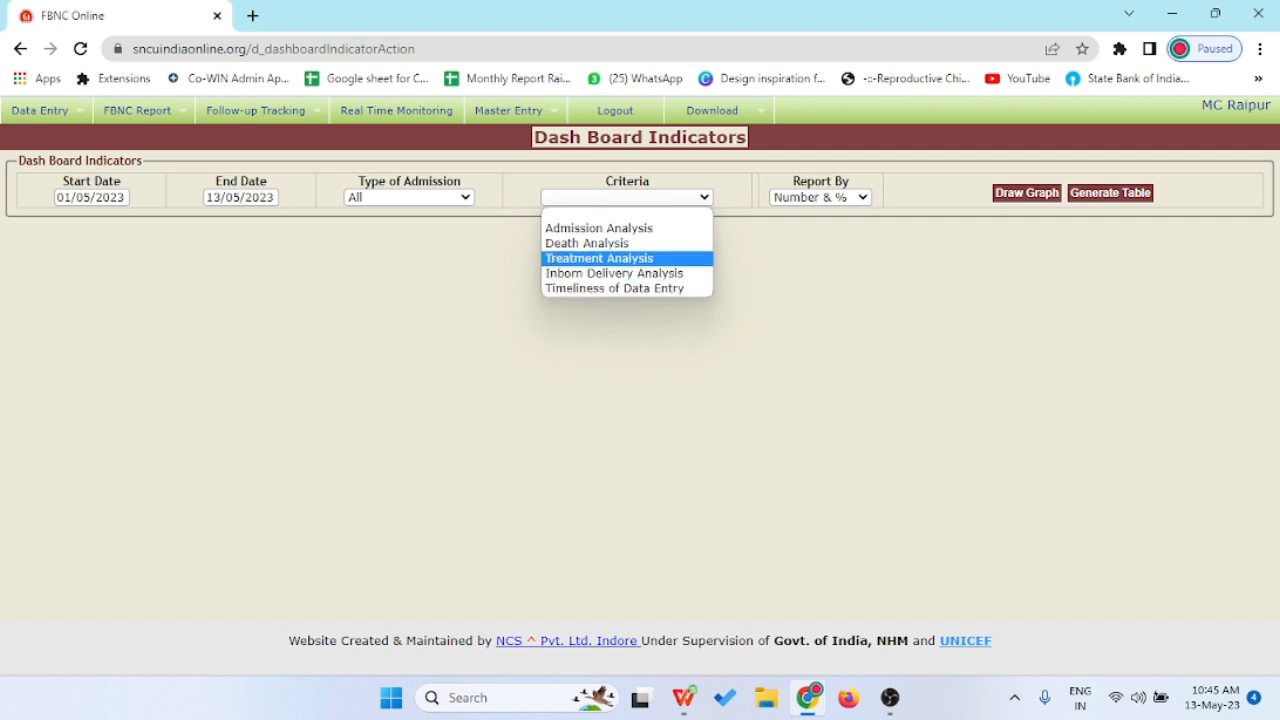
click(672, 370)
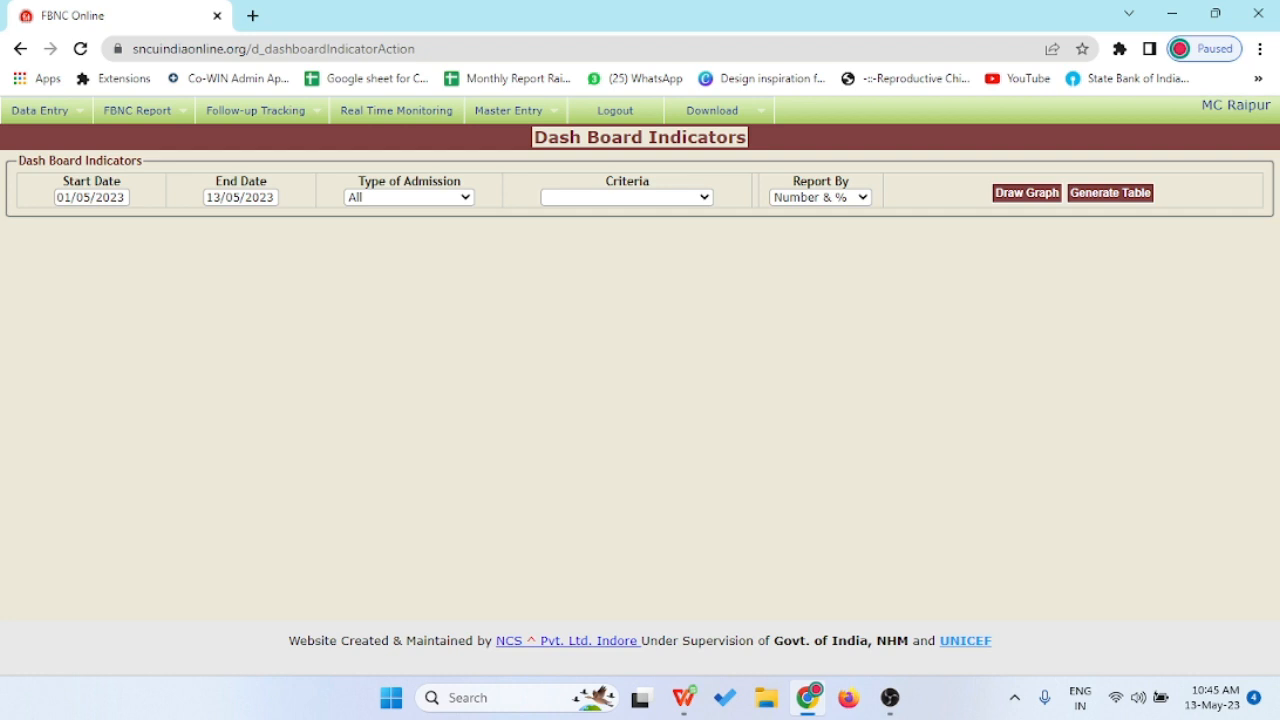
click(826, 197)
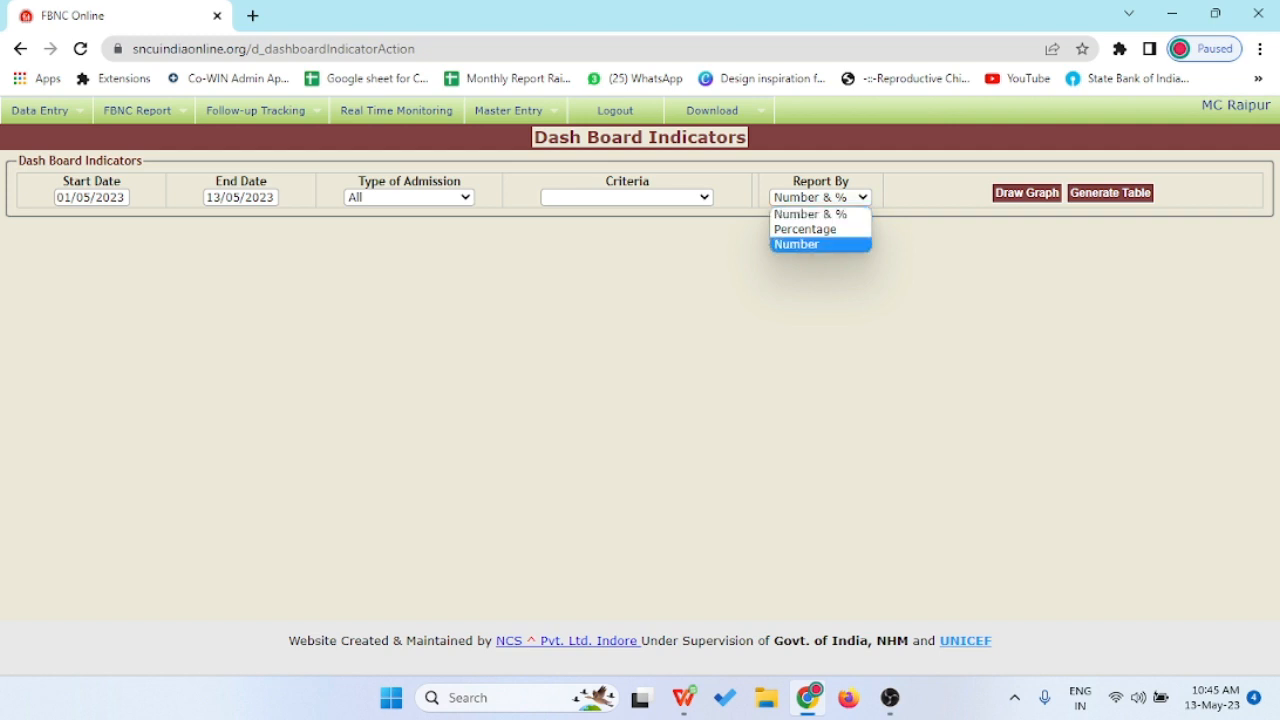
- Choose Inborn Vs Outborn, Admission Analysis criteria and the Admissions by Gender indicator
click(409, 197)
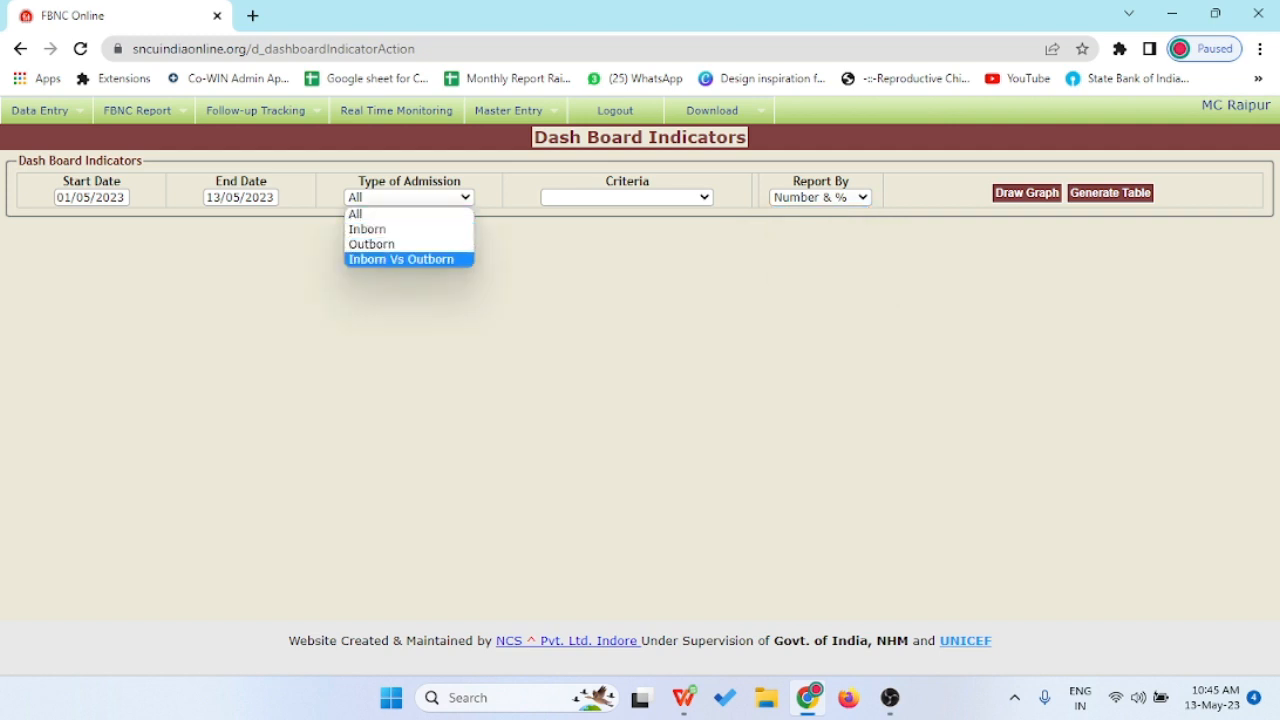
click(401, 259)
click(627, 197)
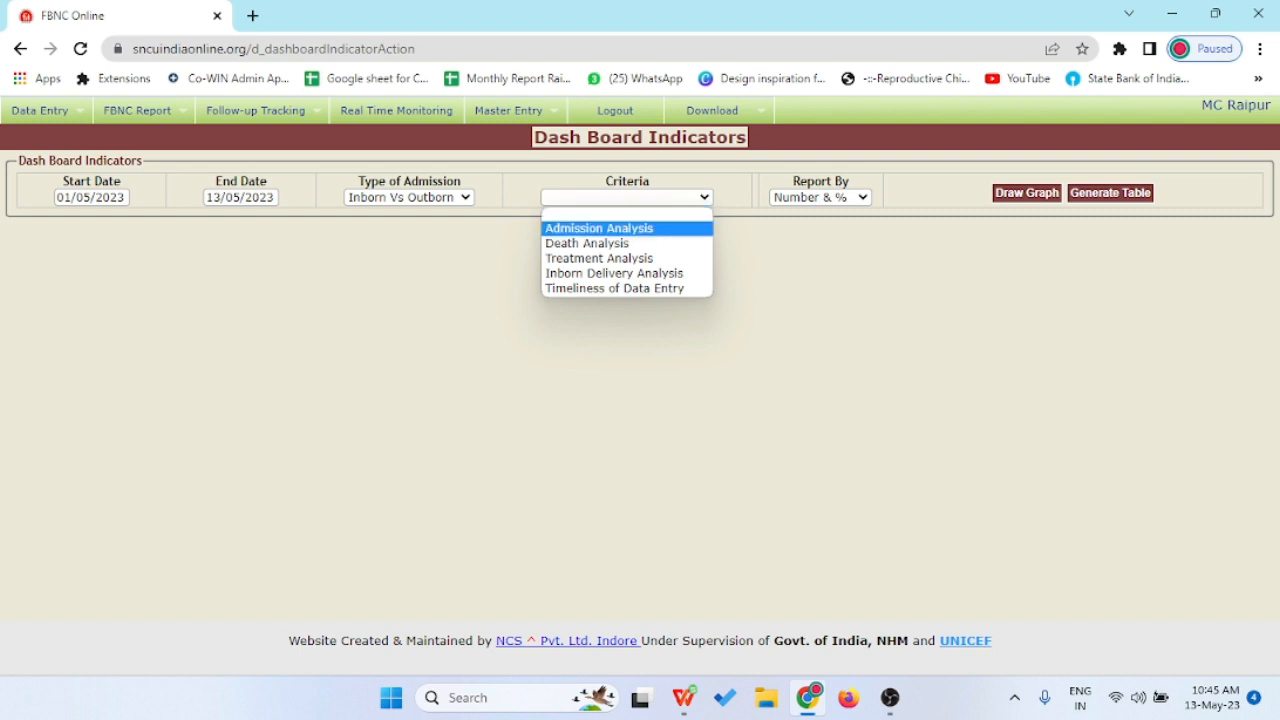
click(610, 228)
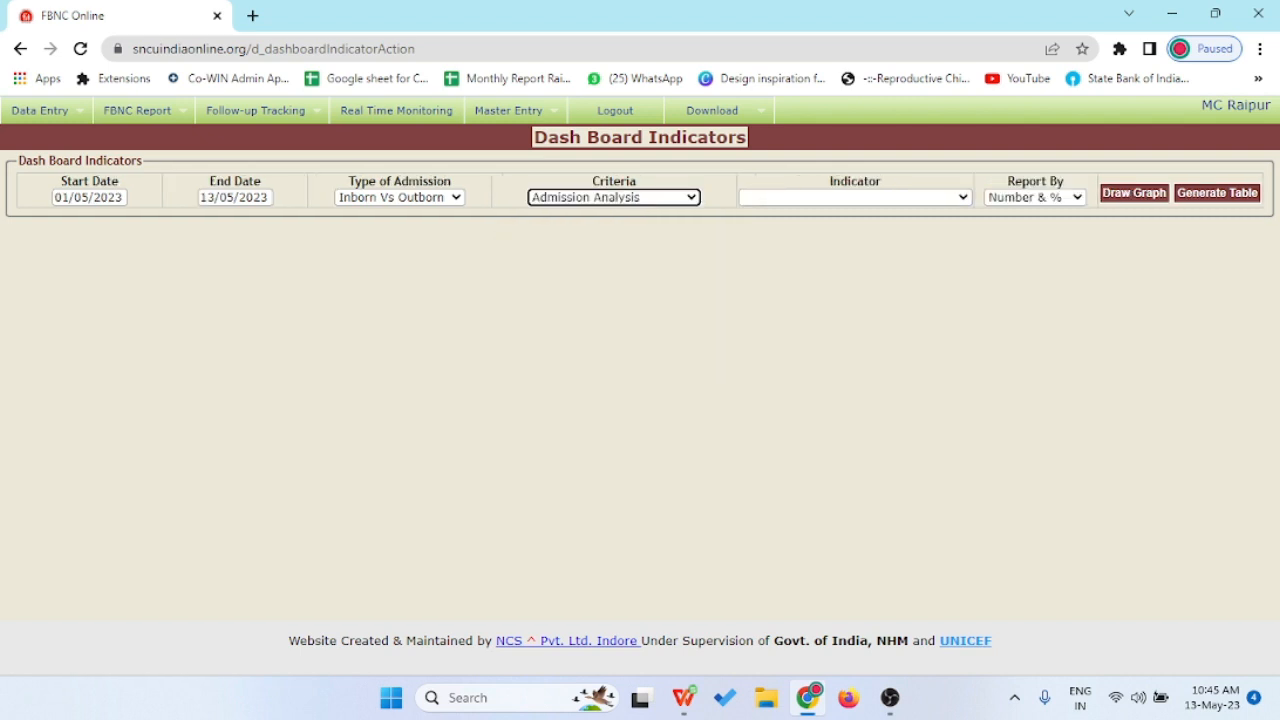
click(855, 197)
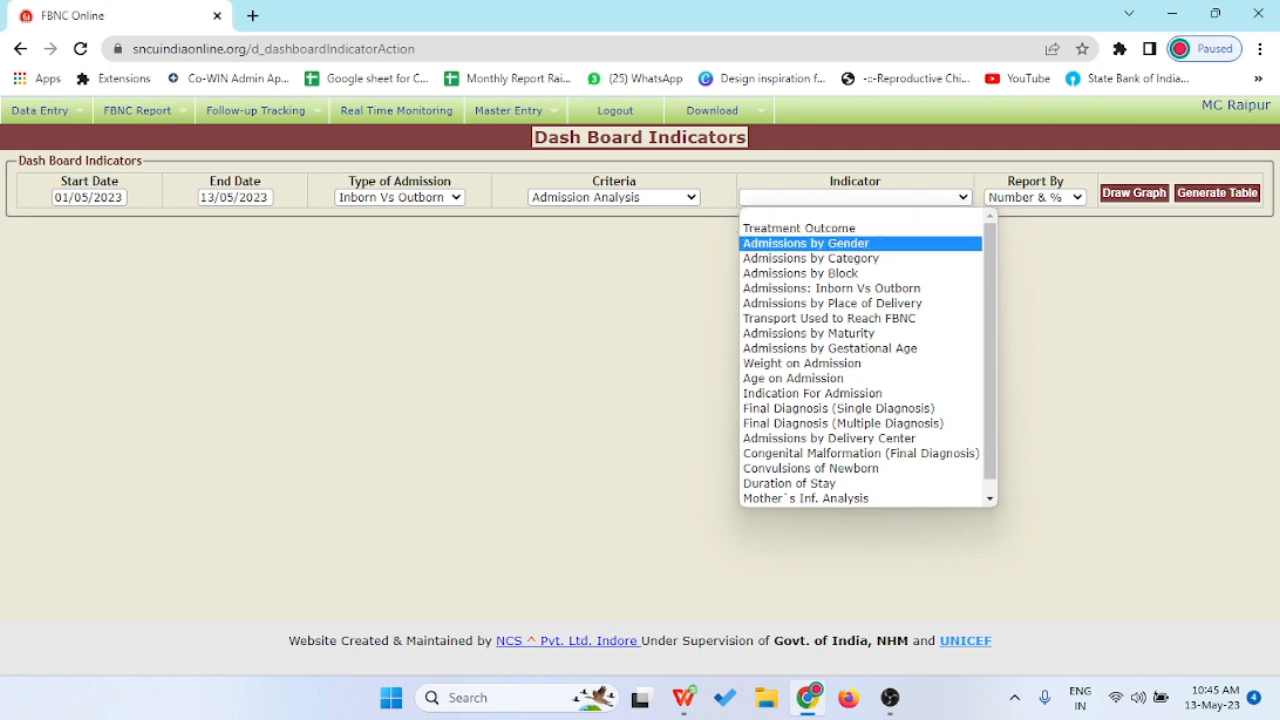
click(805, 243)
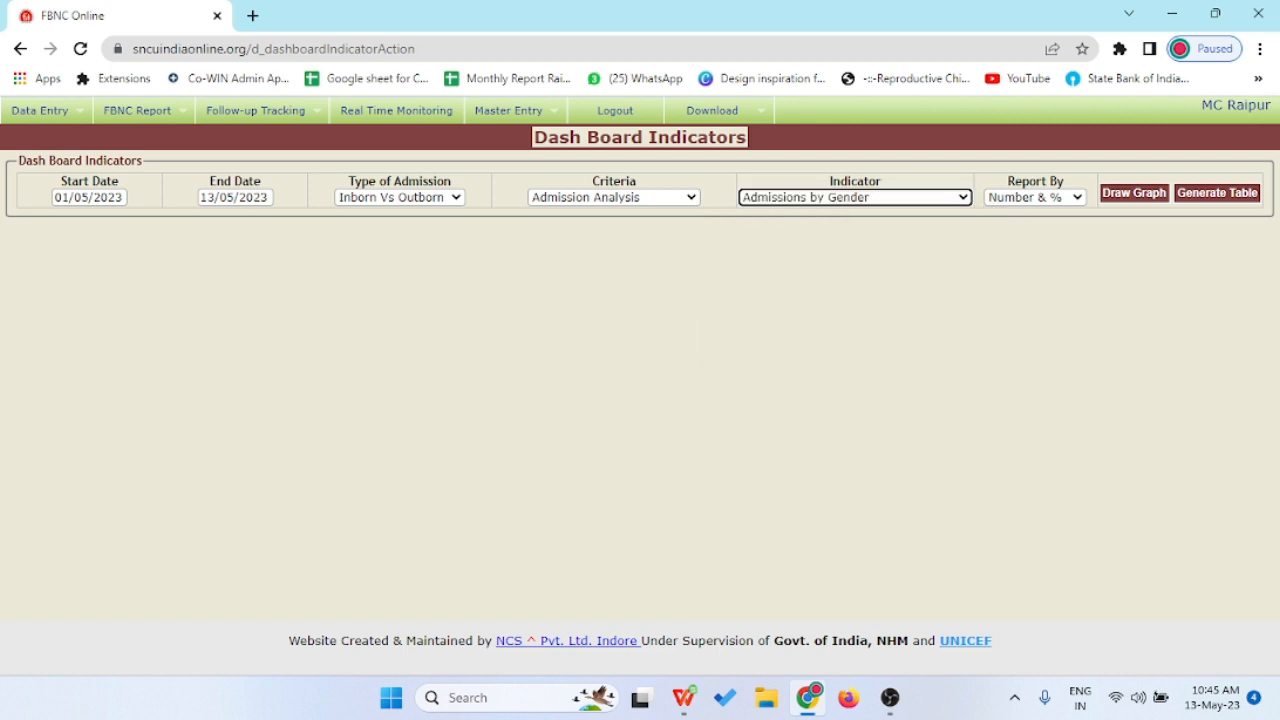
- Draw the Admissions by Gender bar graph showing Inborn 38 and Outborn 22
click(1134, 193)
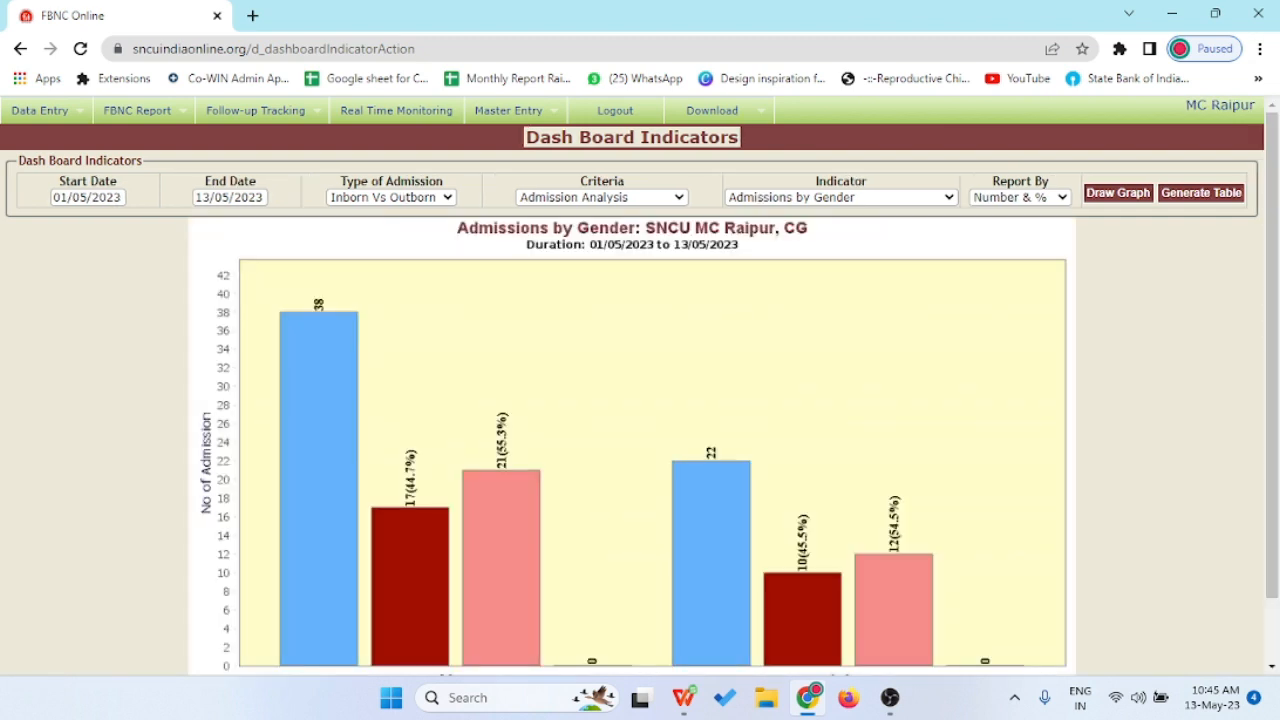
scroll(640, 384, down, 1)
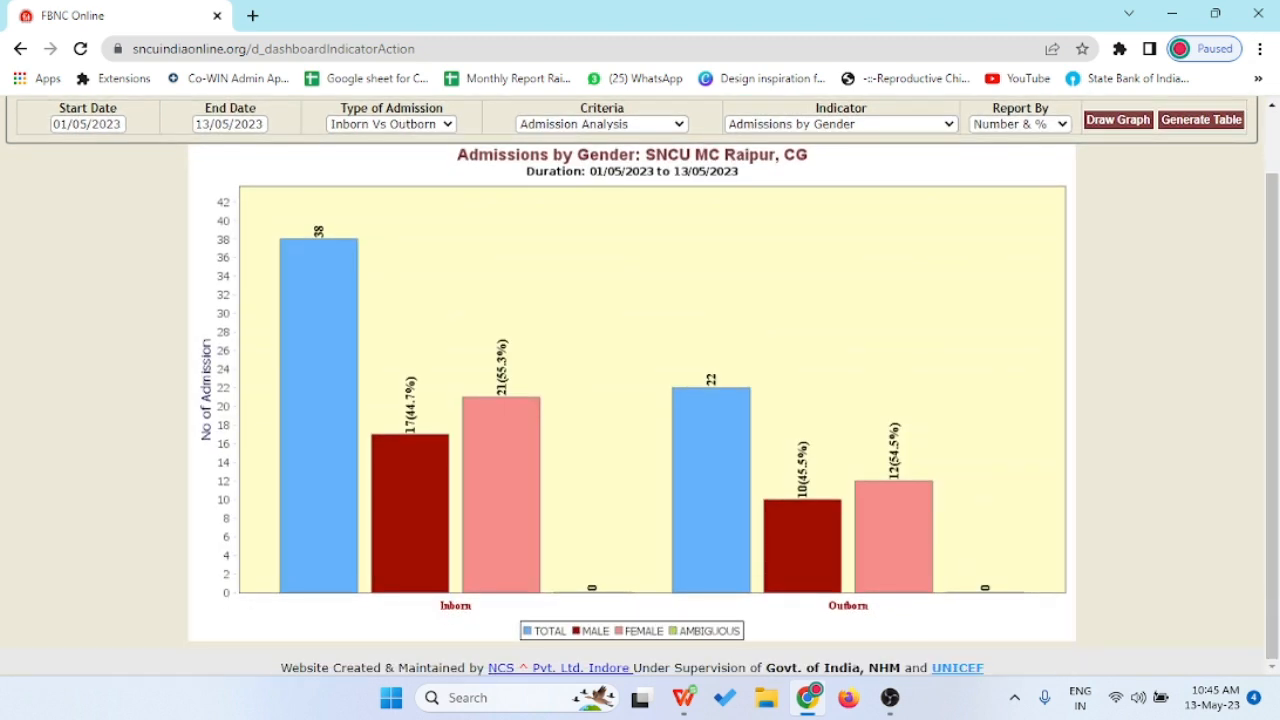
scroll(640, 384, up, 1)
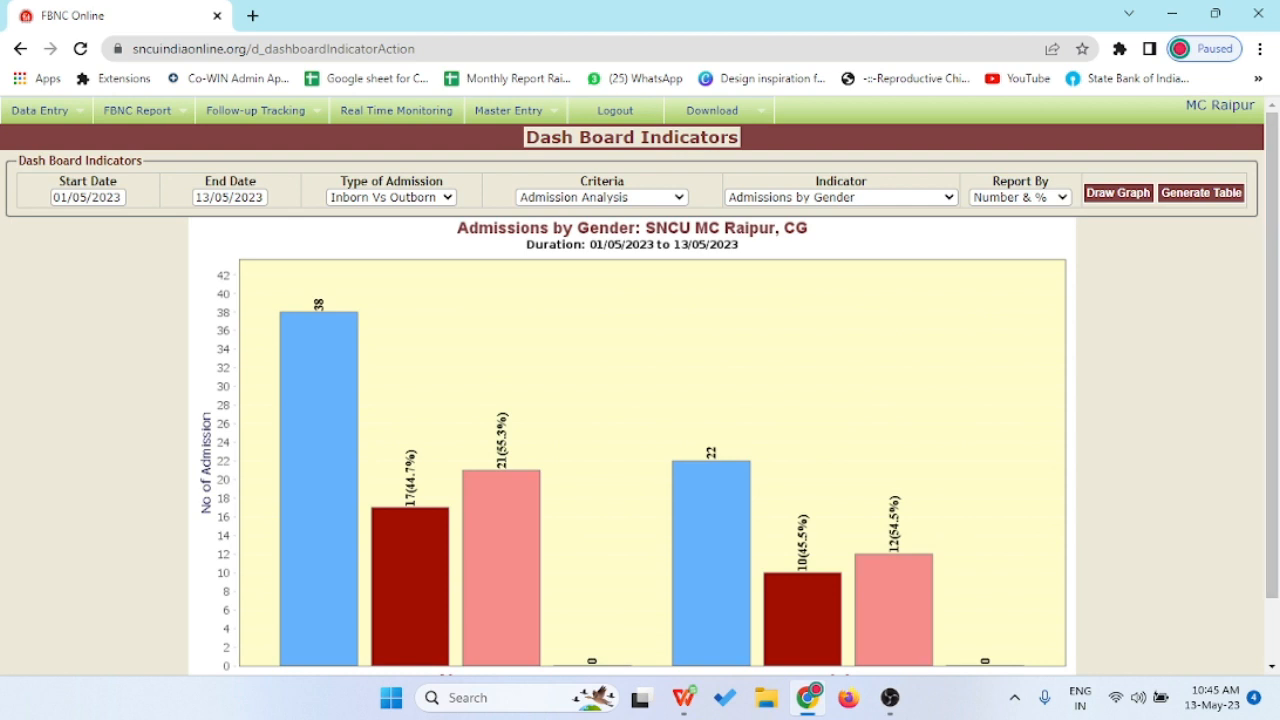
- Export the gender data to table.xls, review it in WPS Spreadsheets, then return to Chrome
click(1201, 193)
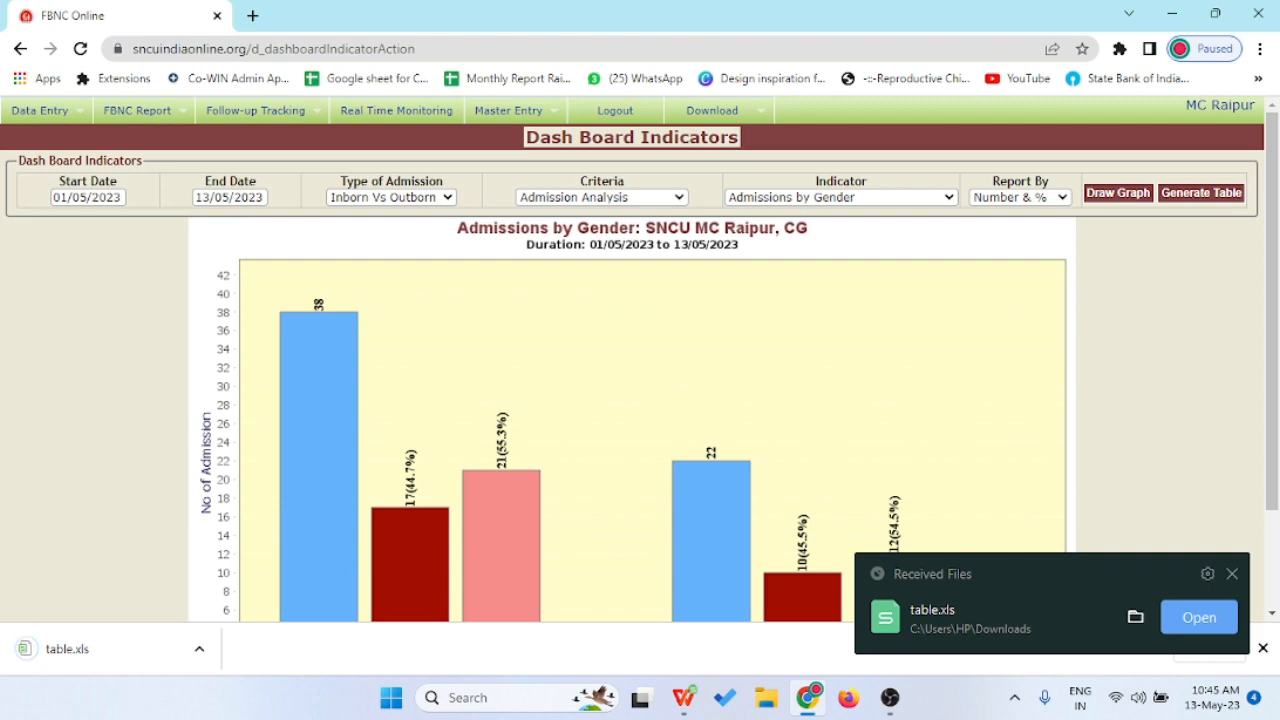
click(1199, 617)
scroll(640, 400, down, 2)
scroll(640, 400, up, 2)
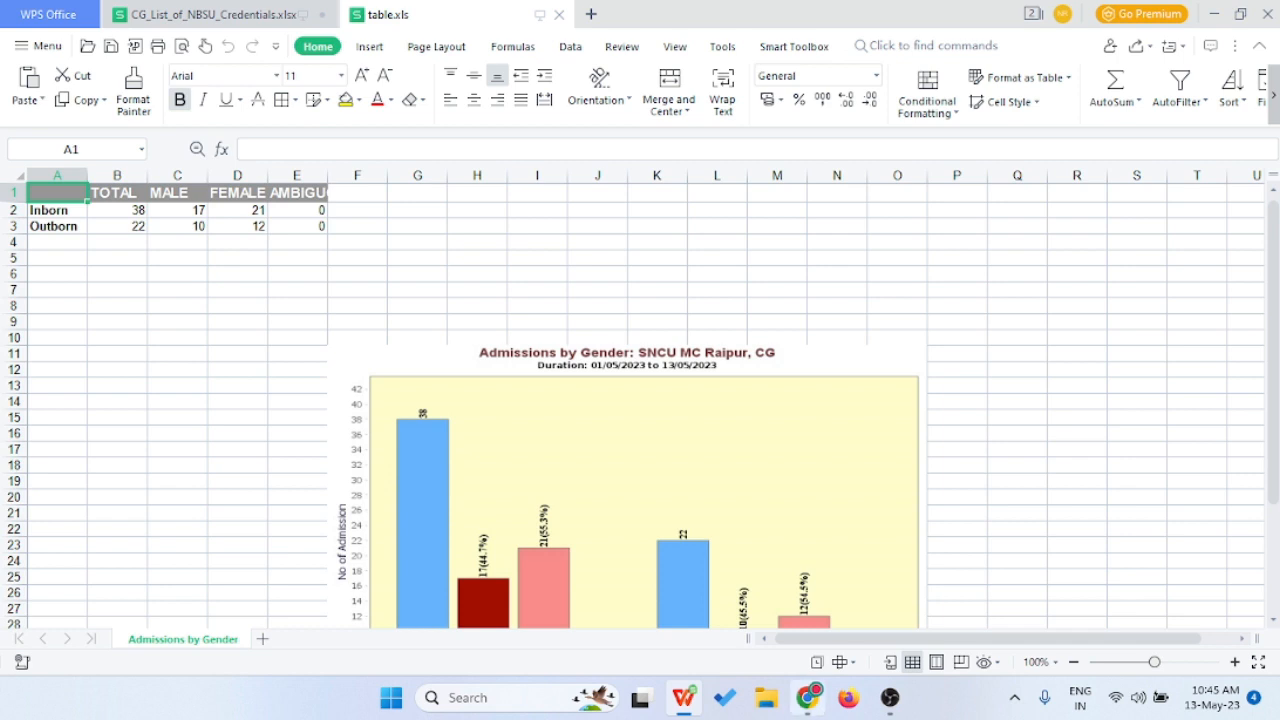
mouse_move(808, 697)
click(800, 610)
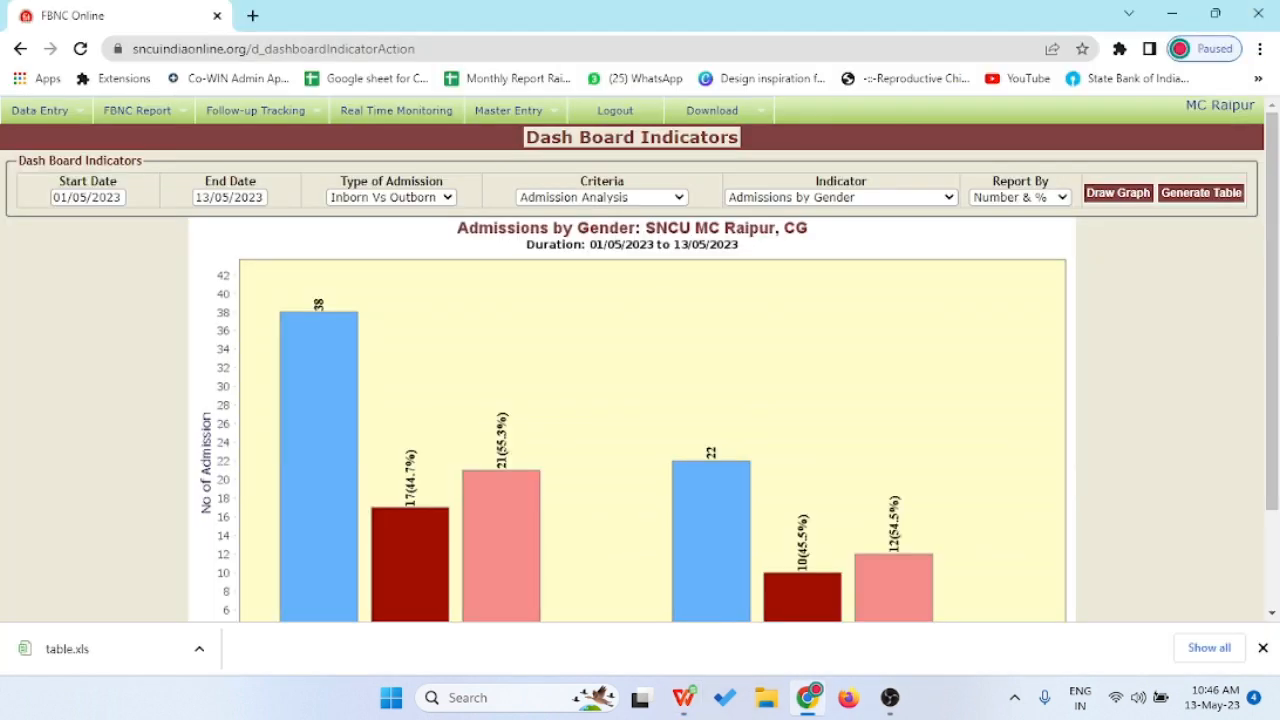
mouse_move(255, 110)
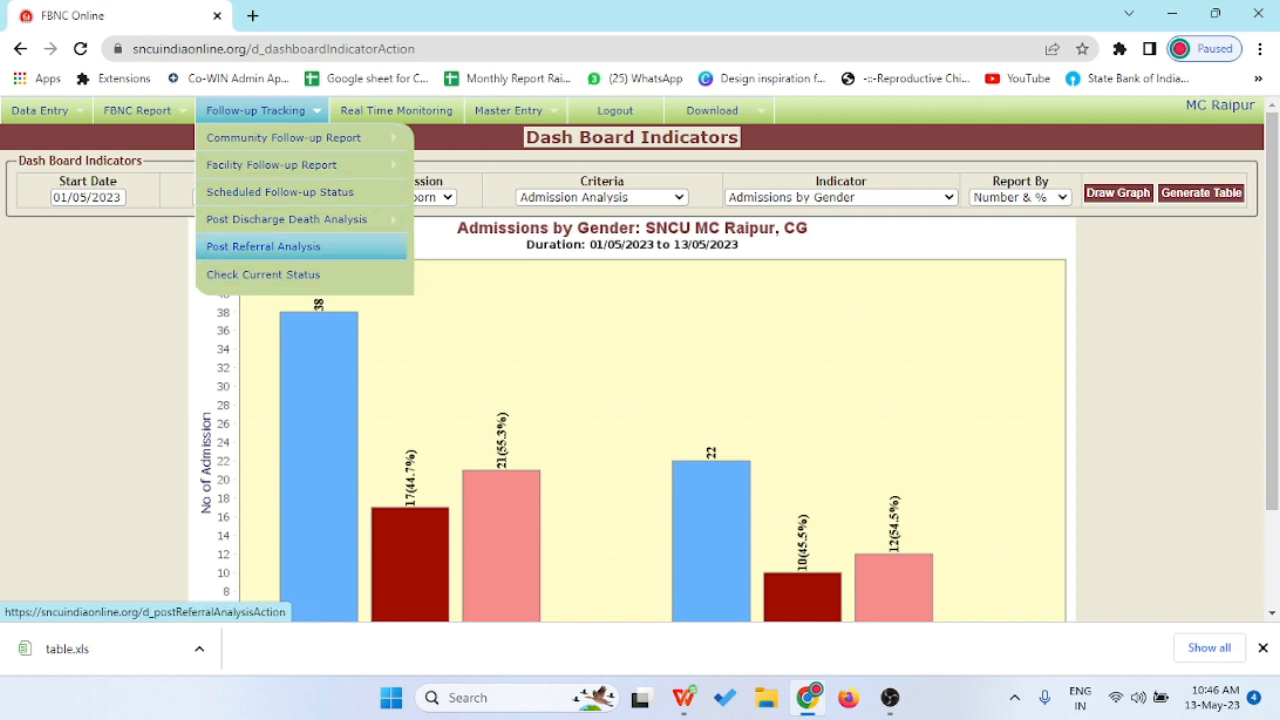
mouse_move(137, 110)
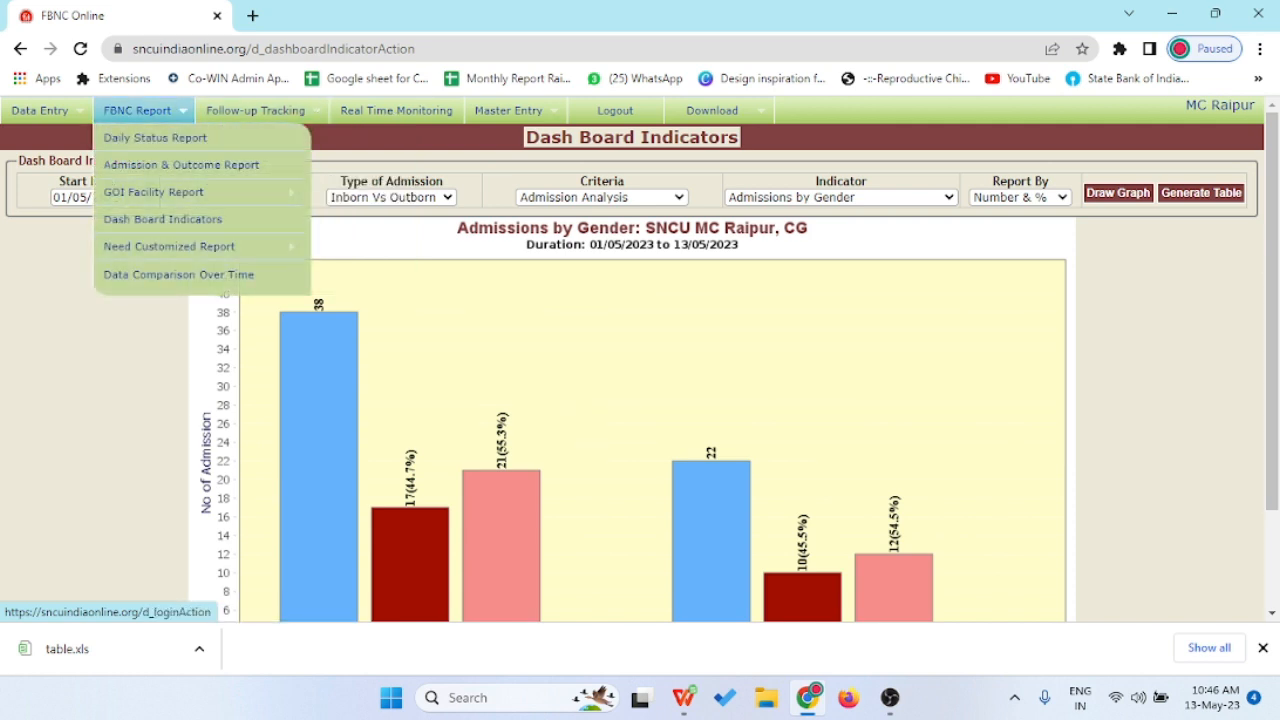
mouse_move(170, 246)
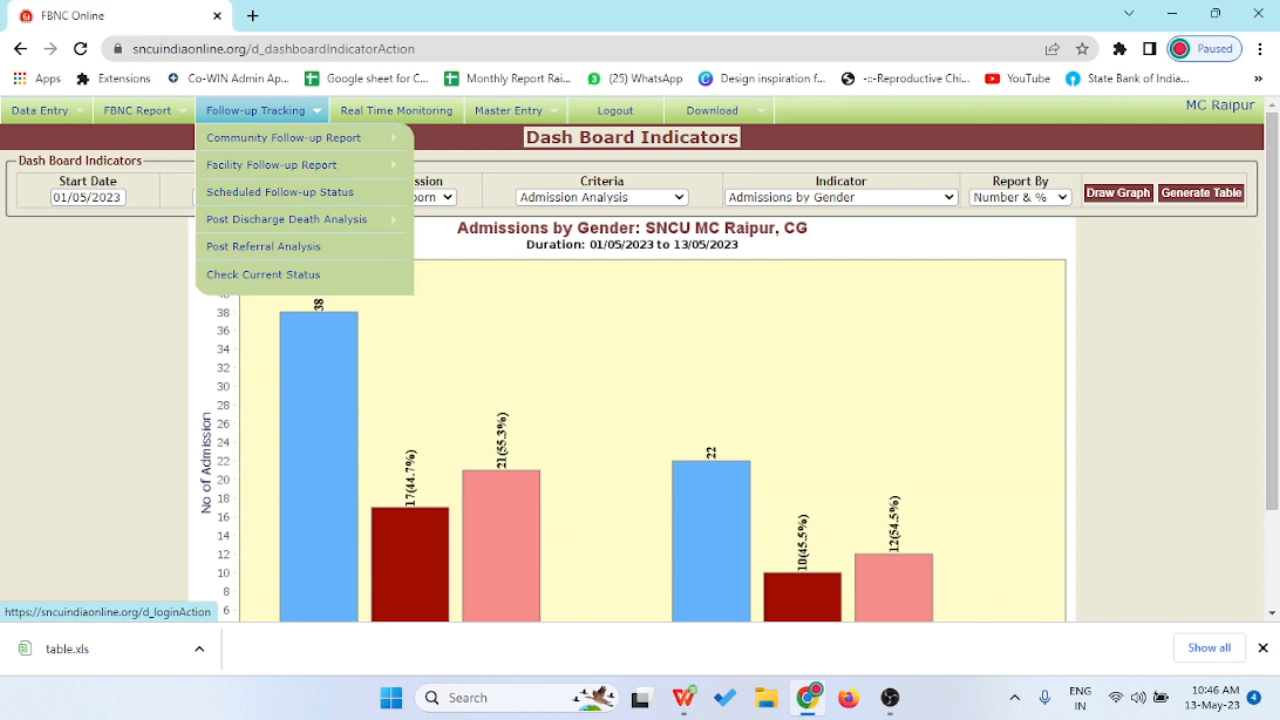
- Open Real Time Monitoring, find the Select Camera list empty, and reload the page
click(396, 110)
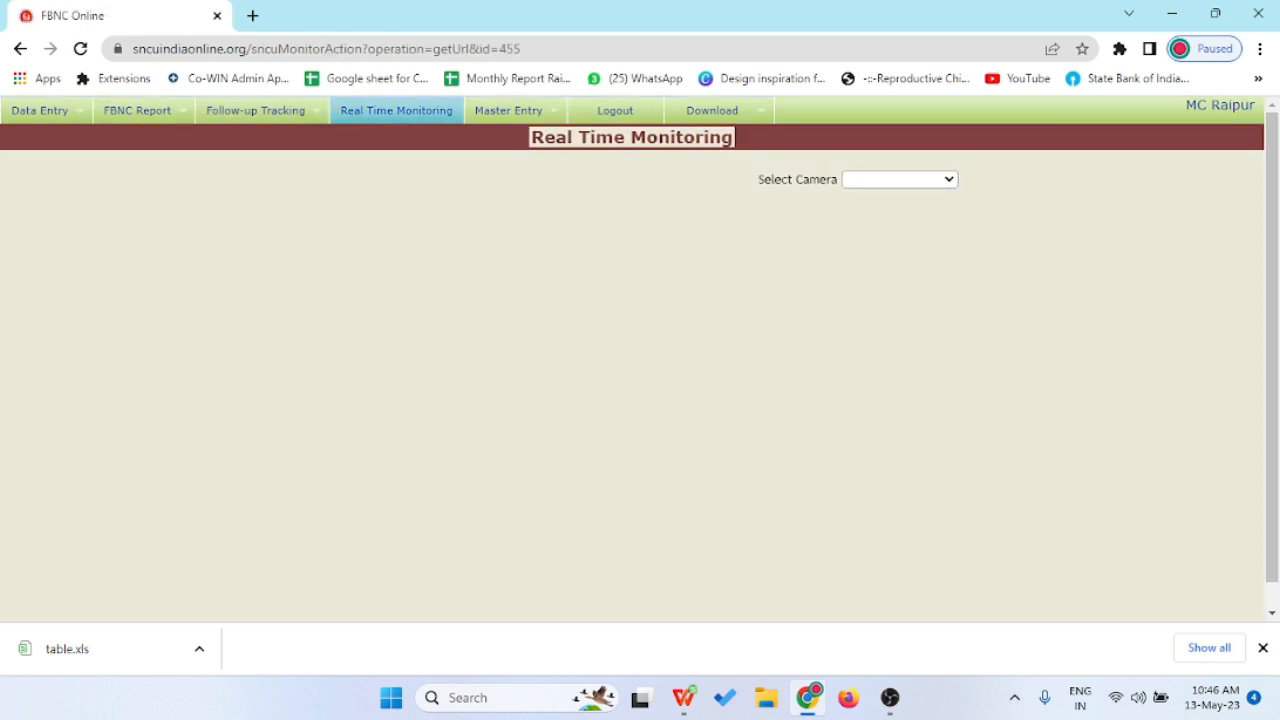
click(900, 180)
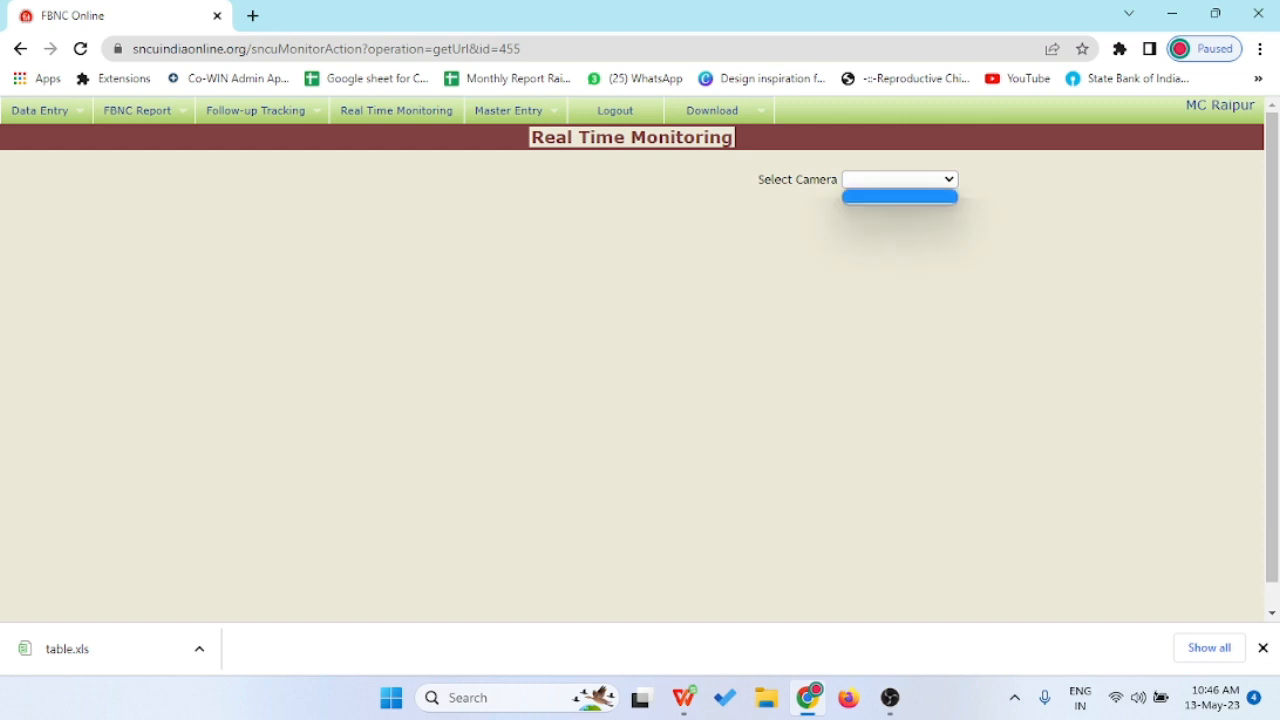
click(900, 180)
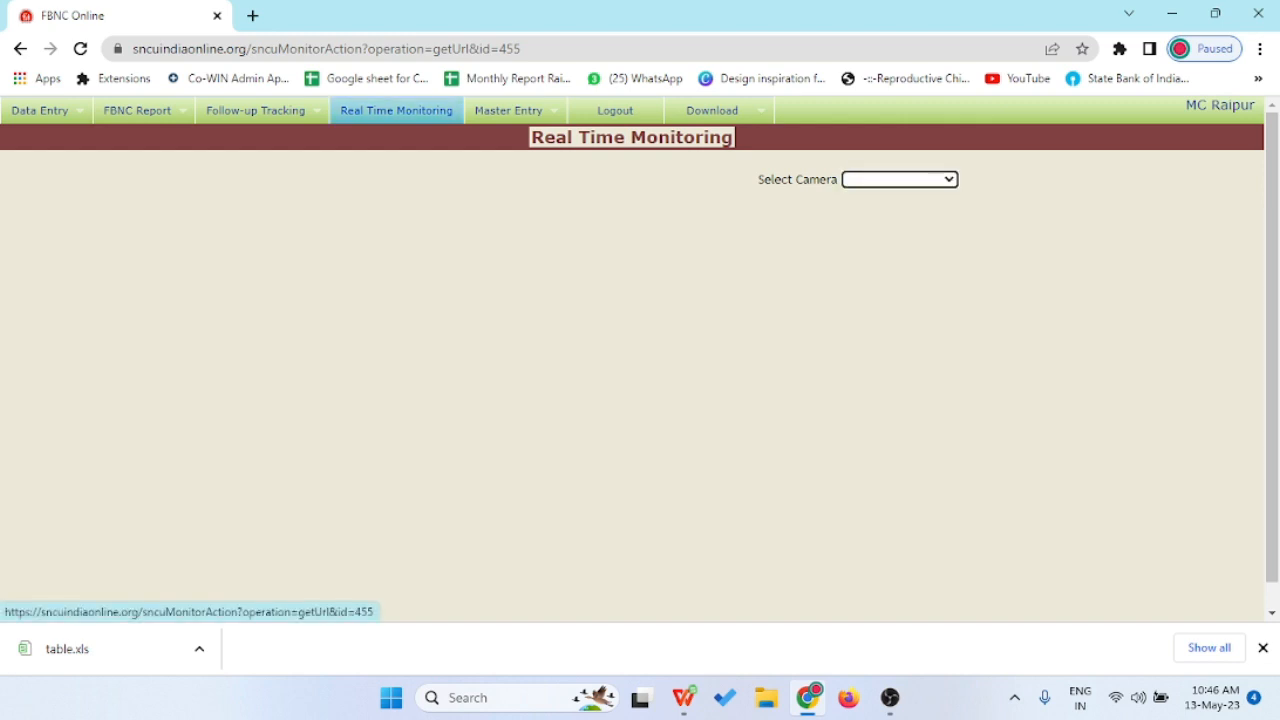
click(396, 110)
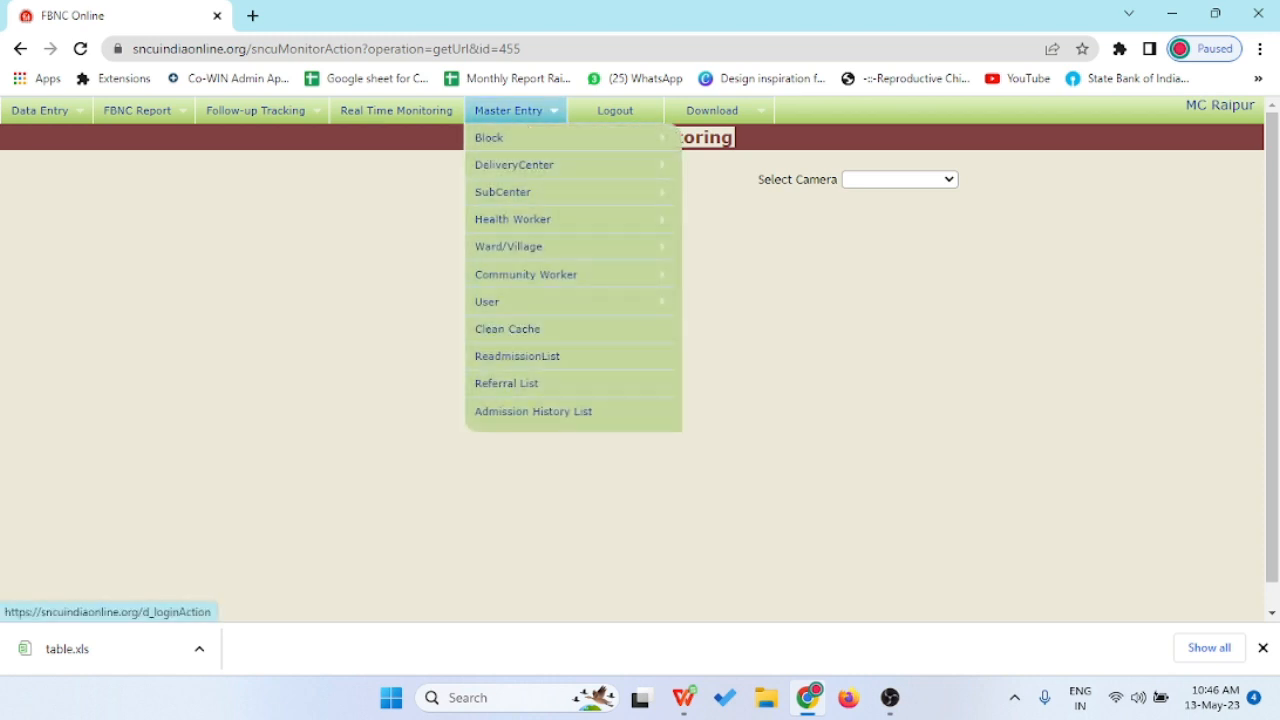
- Go to the portal home page and download Case Record Forms as National Genric.rar
click(713, 111)
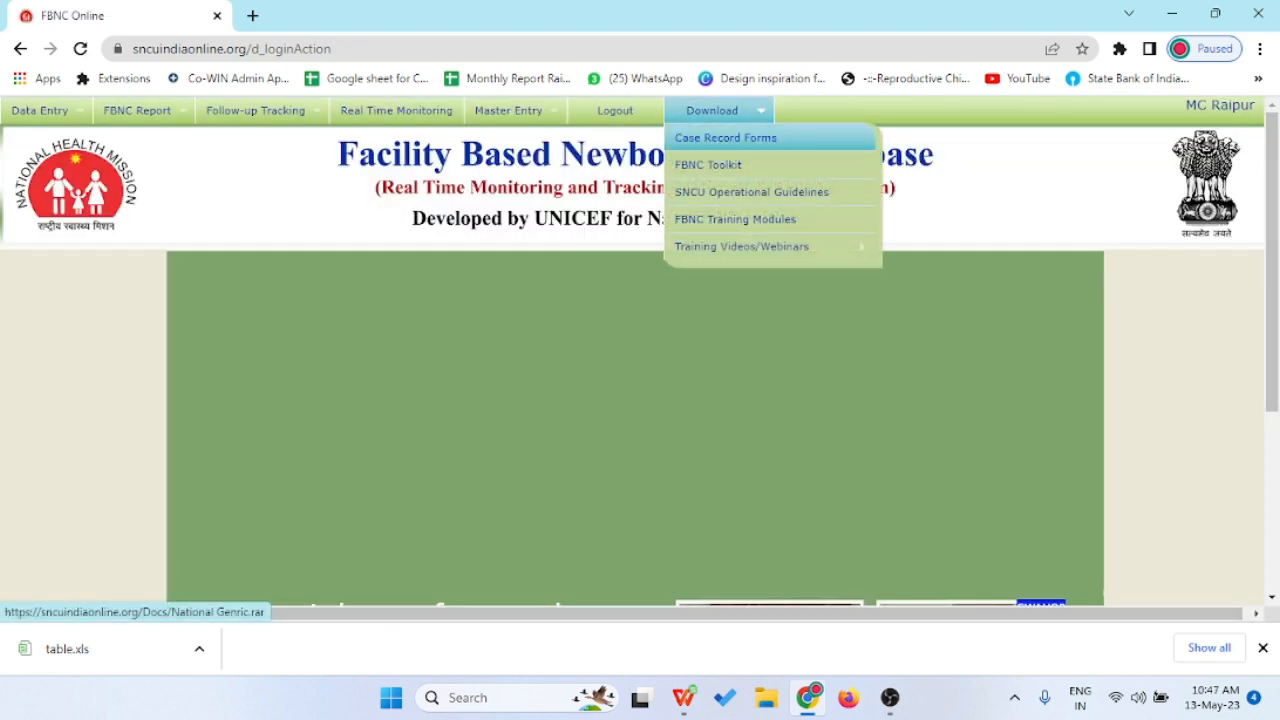
click(725, 137)
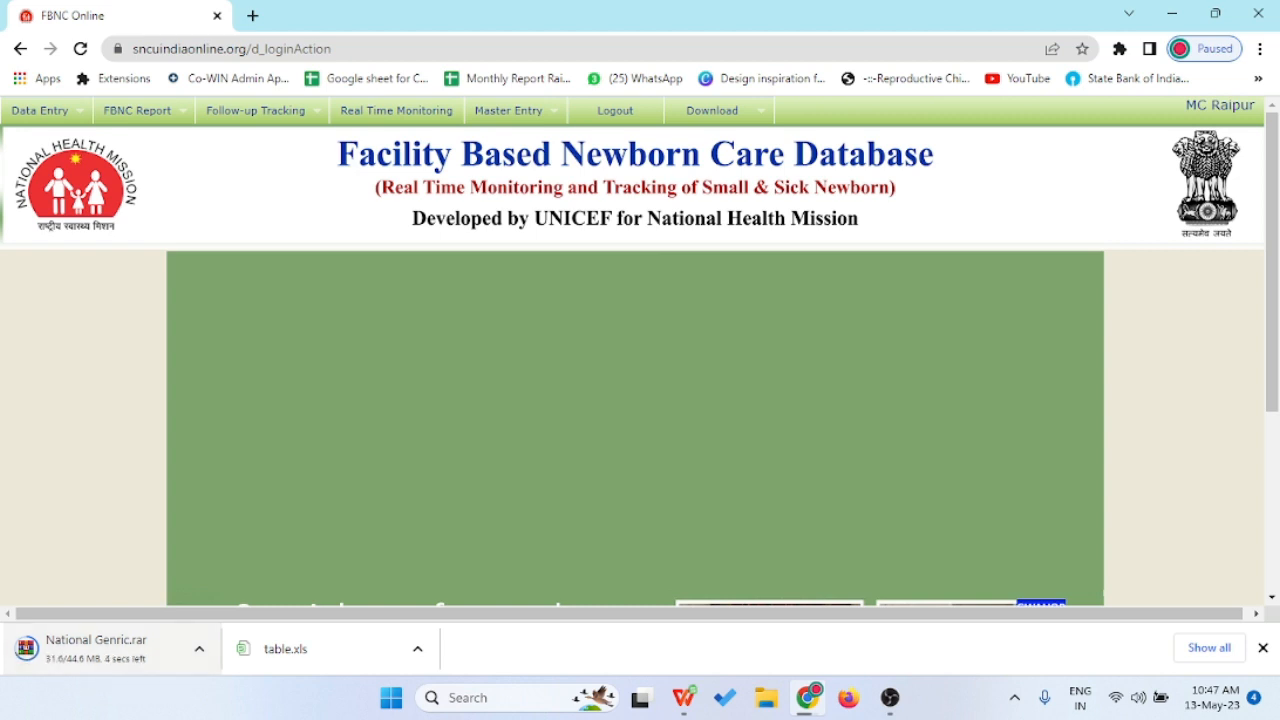
mouse_move(718, 111)
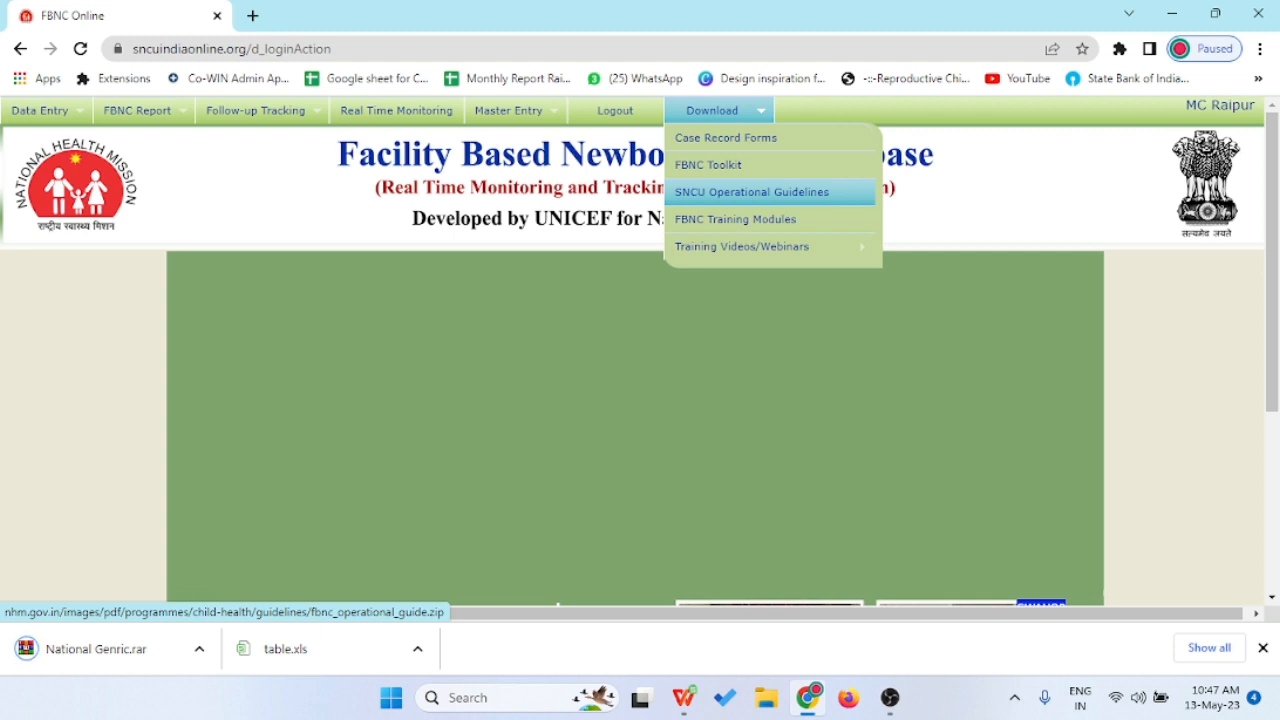
mouse_move(760, 246)
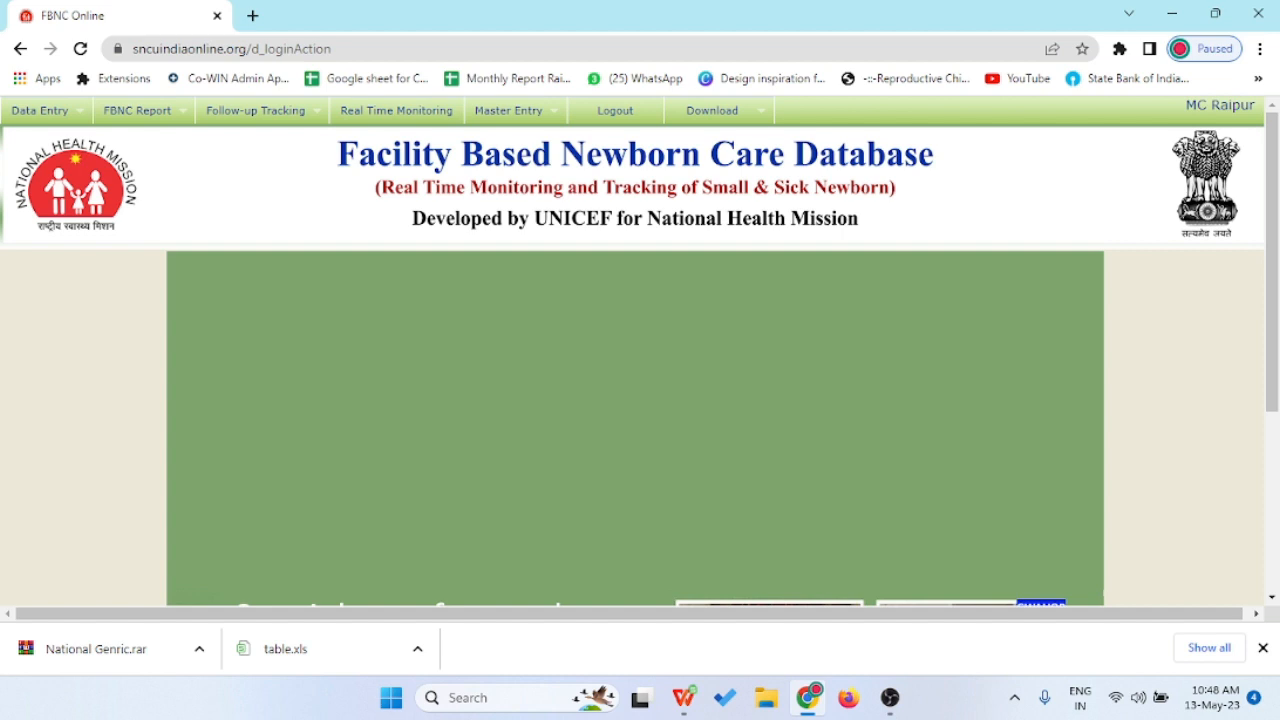
key(super+plus)
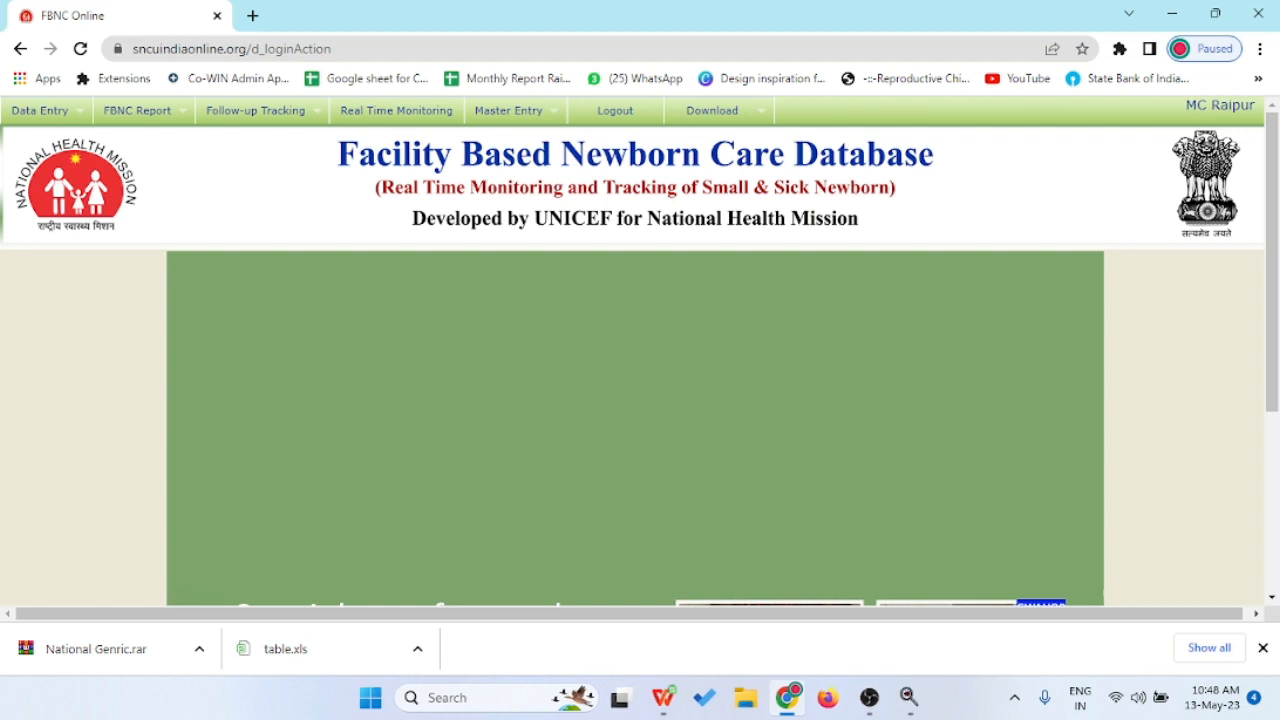
mouse_move(516, 111)
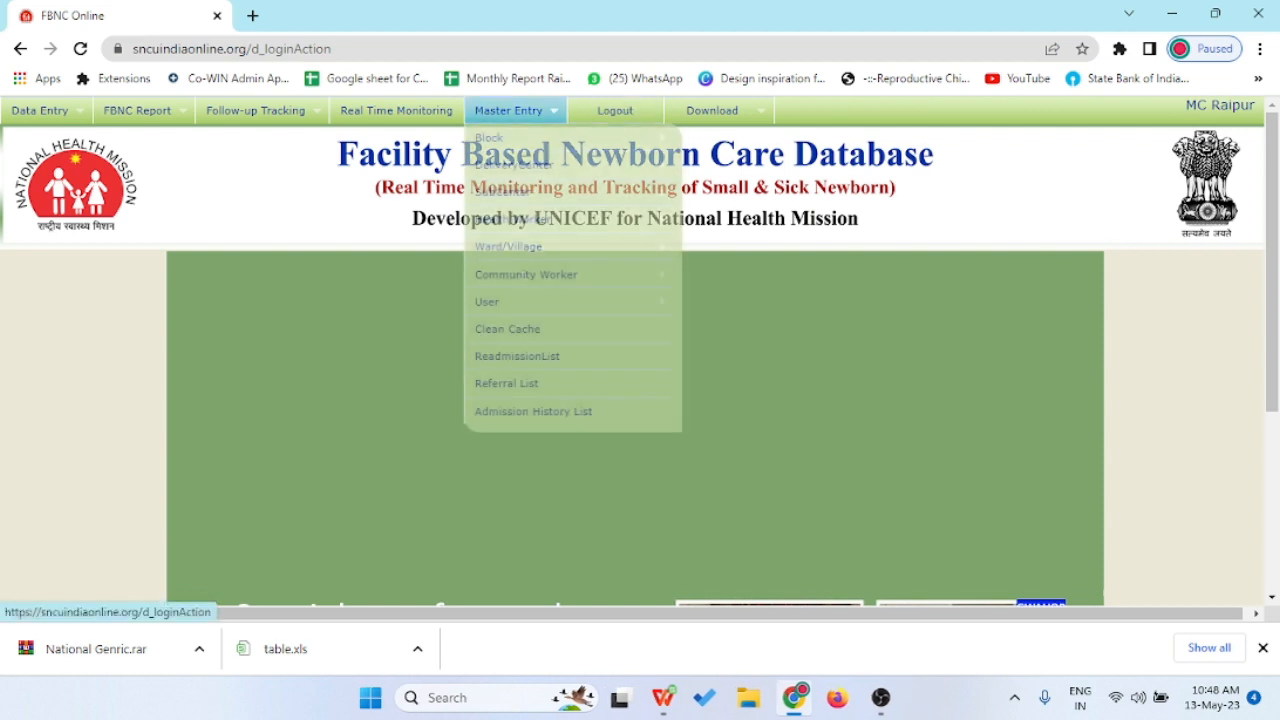
mouse_move(500, 137)
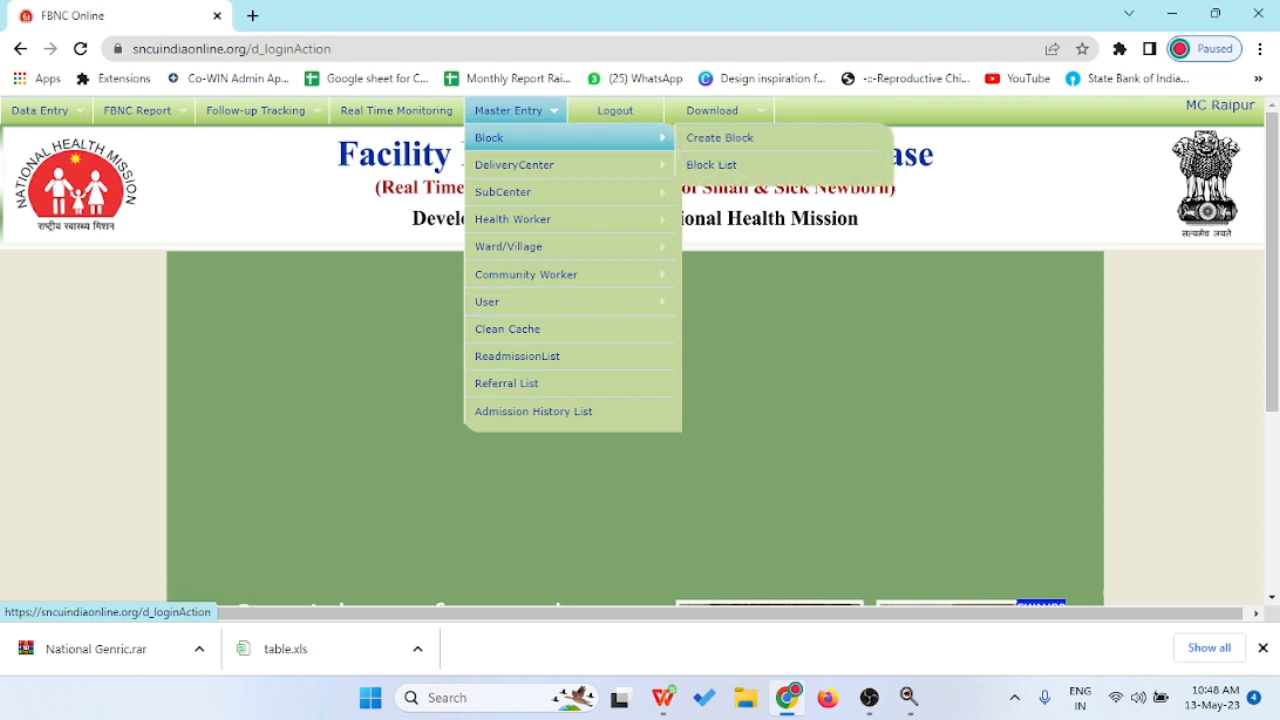
mouse_move(503, 191)
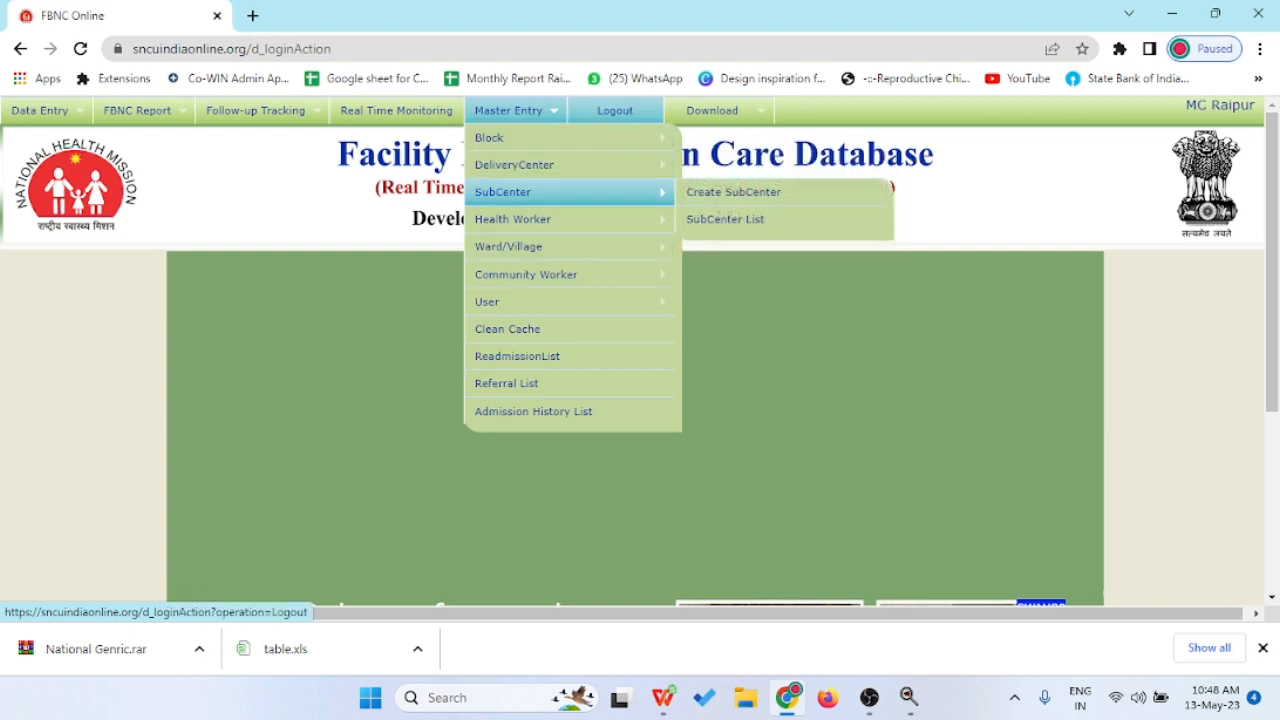
mouse_move(40, 110)
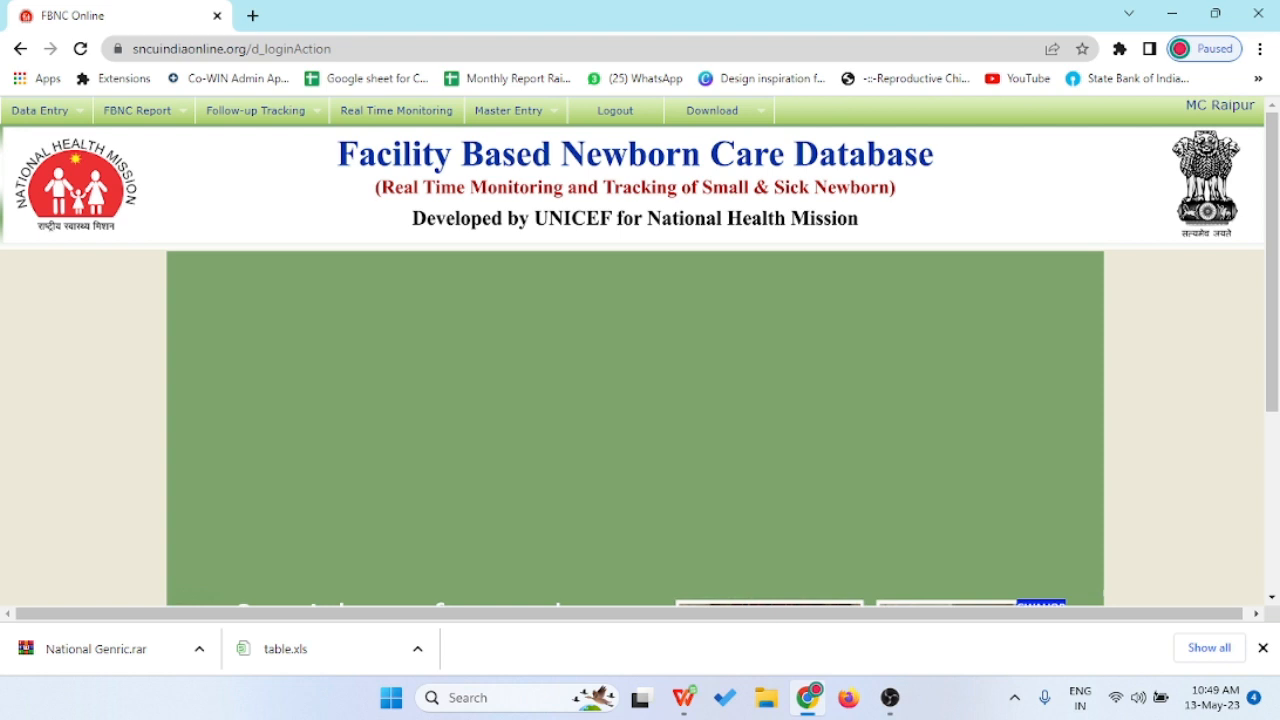
- Reveal Section A under FBNC Report > GOI Facility Report from the home page
scroll(640, 350, down, 3)
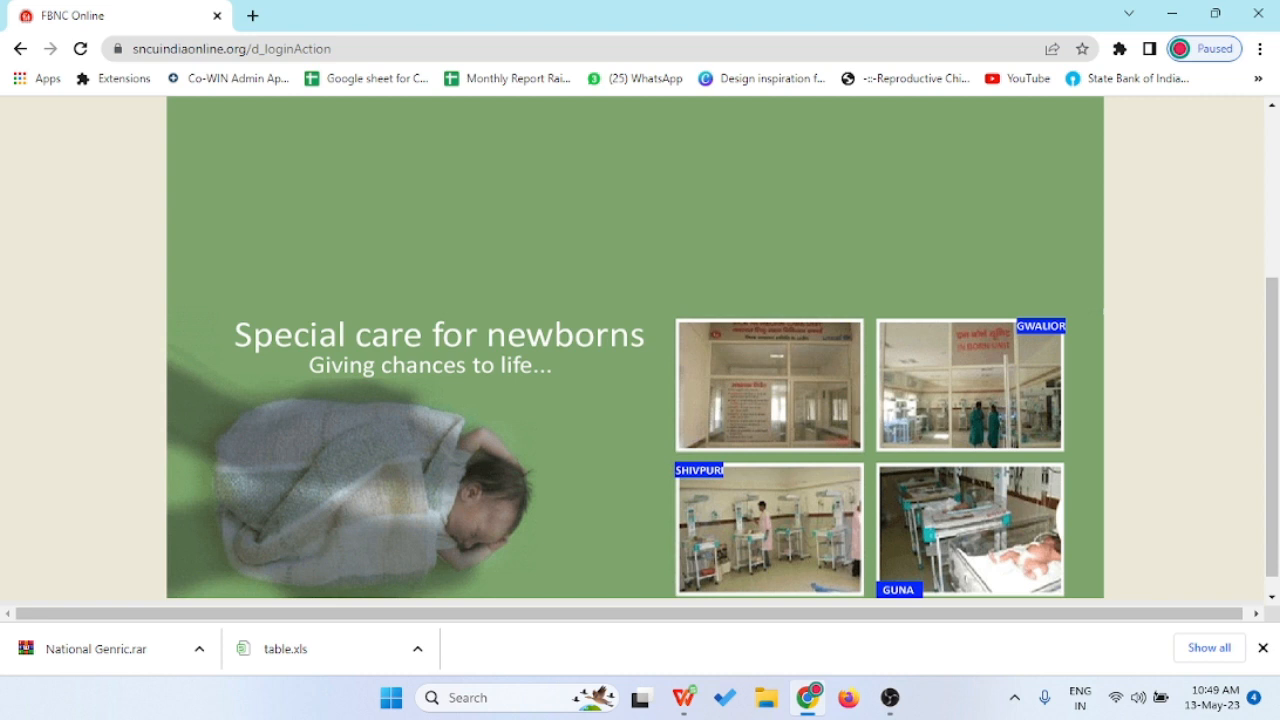
scroll(635, 400, up, 3)
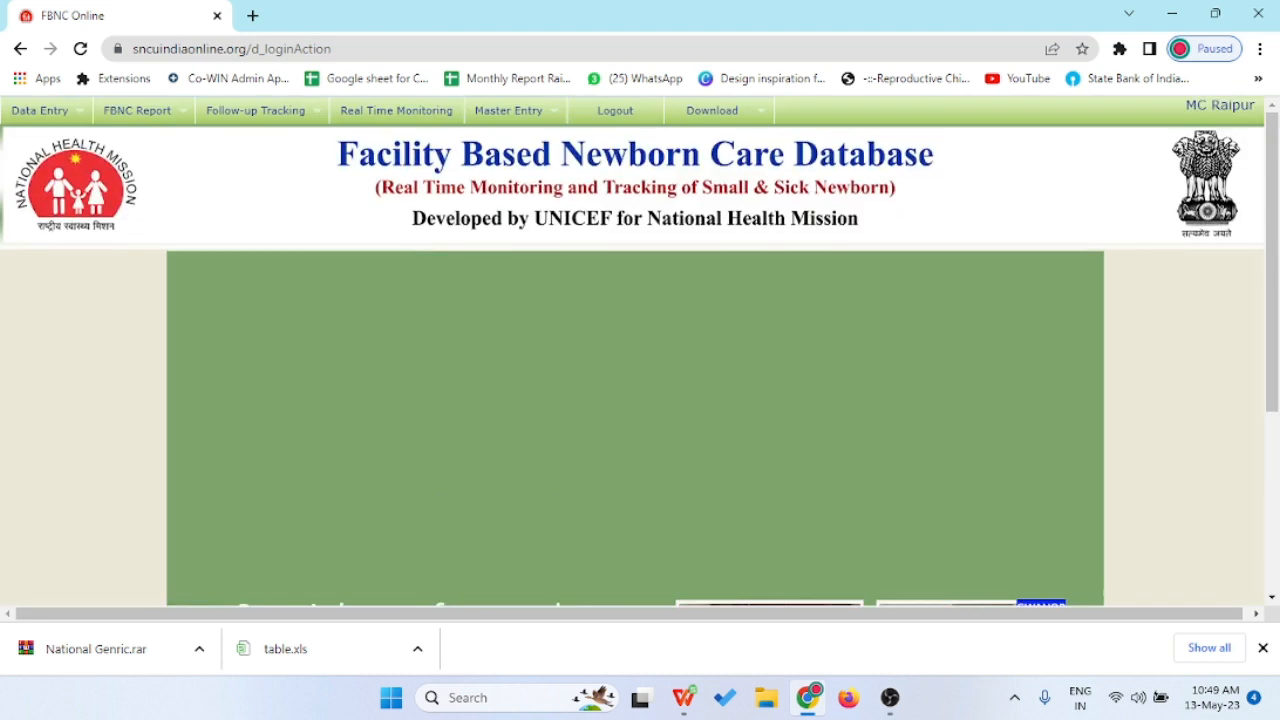
mouse_move(137, 110)
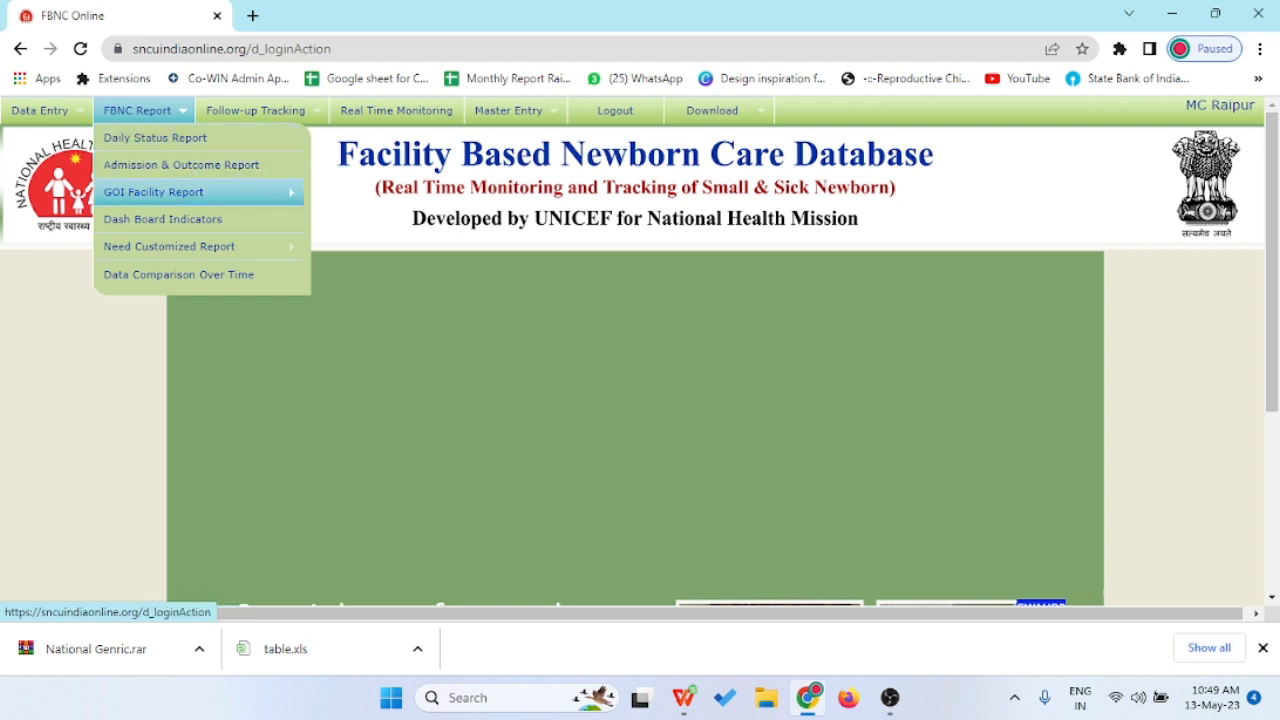
mouse_move(153, 191)
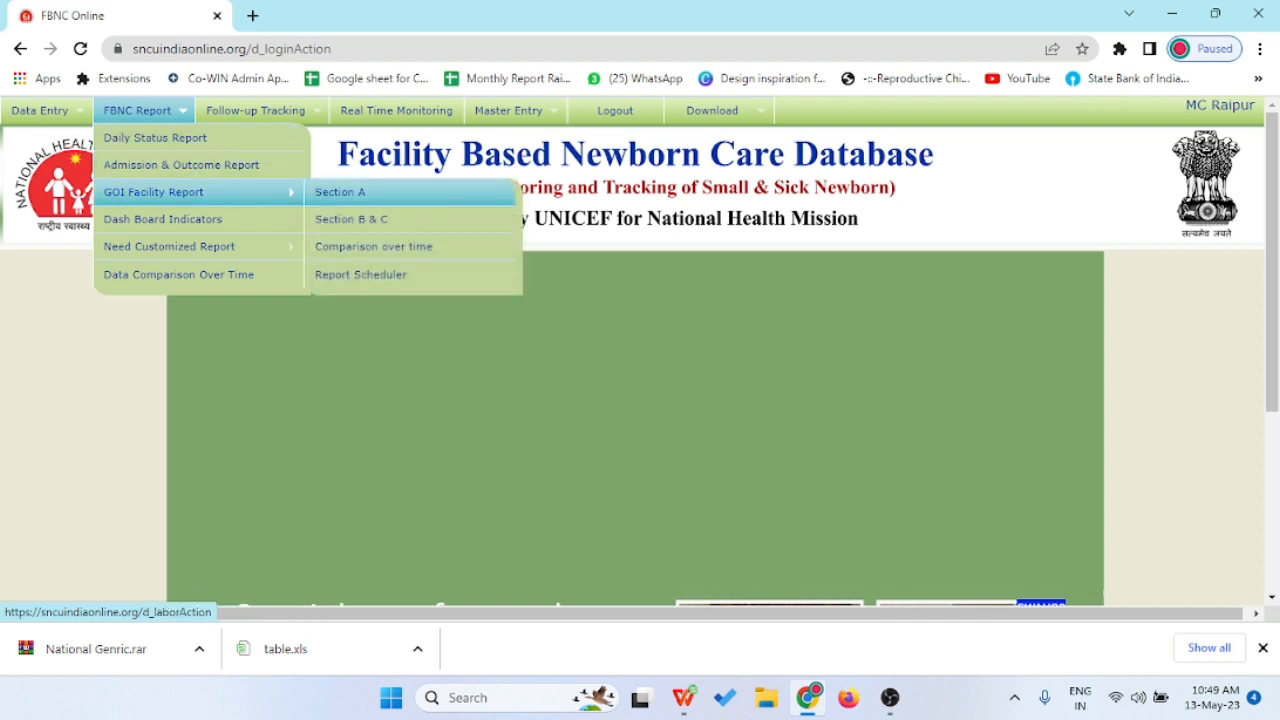